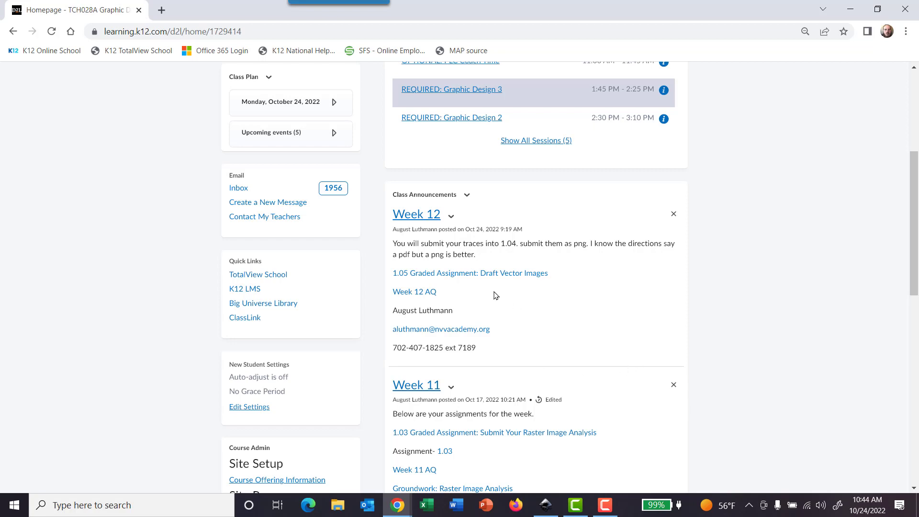
Open the Groundwork: Raster Image Analysis activity from the Week 11 announcement and its linked Digital Arts 1 Software and Course Resources page.
{"action": "scroll", "coordinate": [503, 339], "scroll_direction": "down", "scroll_amount": 1}
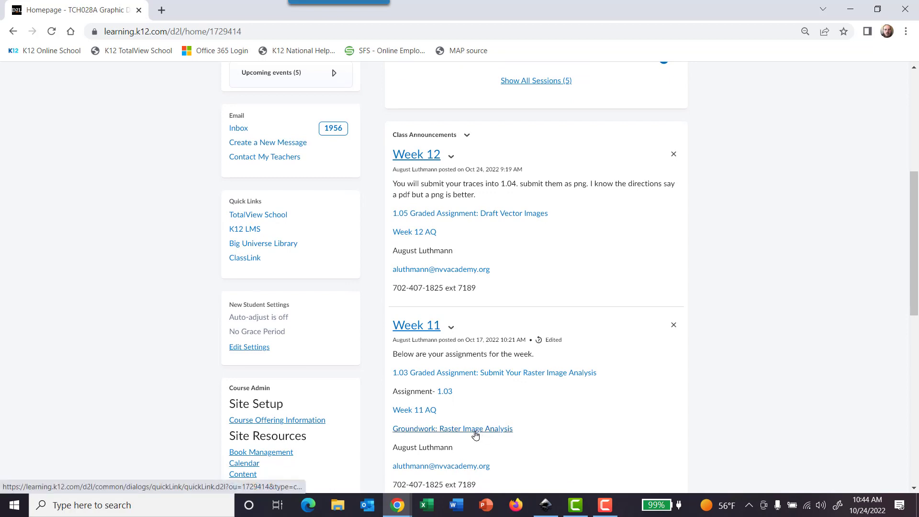
{"action": "left_click", "coordinate": [435, 430]}
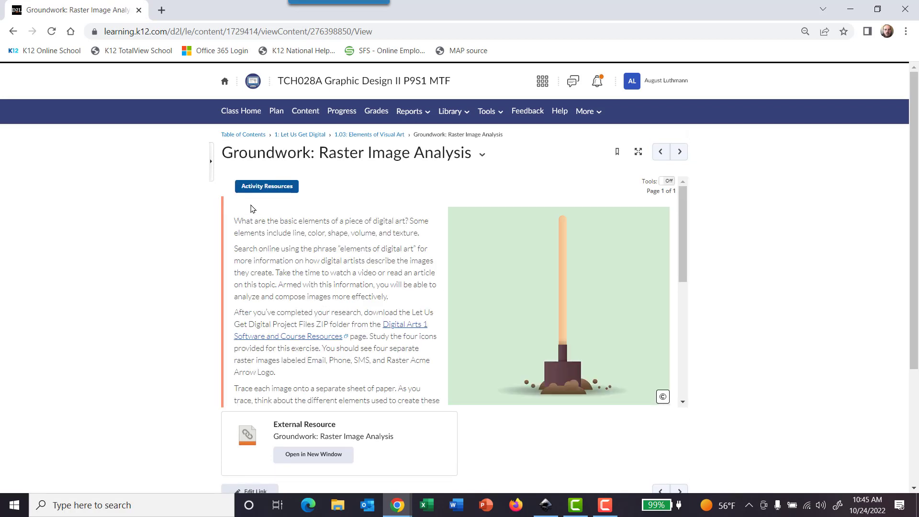
{"action": "scroll", "coordinate": [382, 260], "scroll_direction": "down", "scroll_amount": 3}
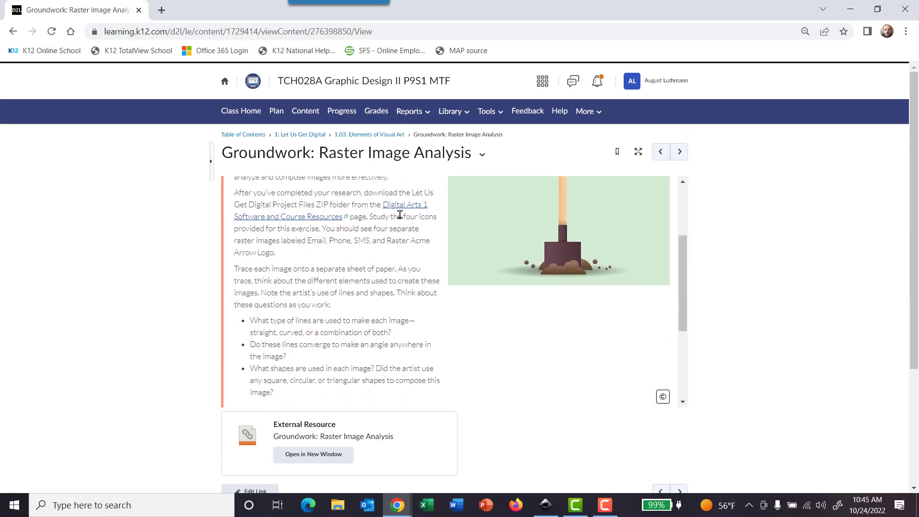
{"action": "left_click", "coordinate": [402, 213]}
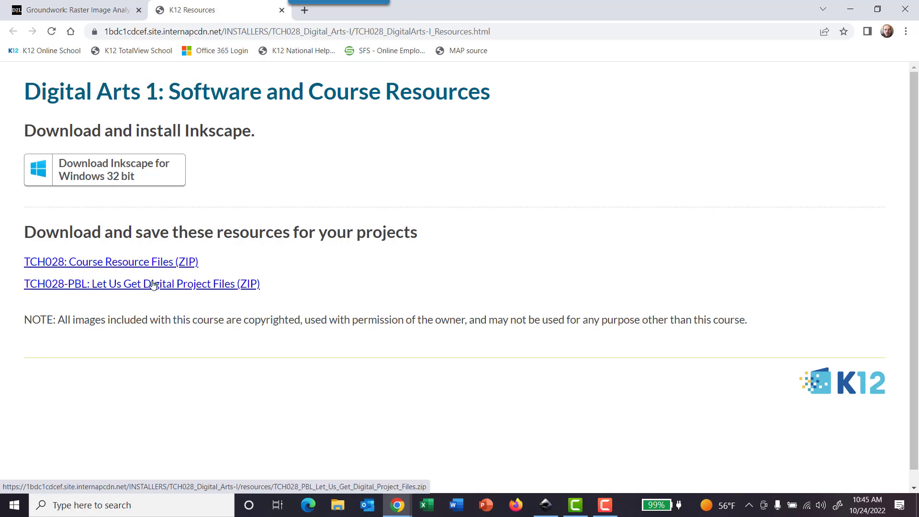
Download the TCH028-PBL: Let Us Get Digital Project Files ZIP and open the downloaded archive.
{"action": "left_click", "coordinate": [181, 288]}
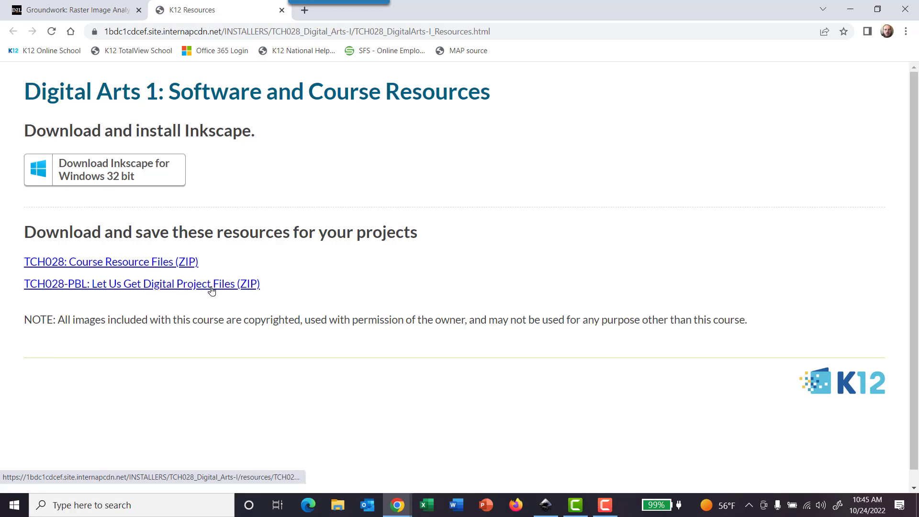
{"action": "left_click", "coordinate": [57, 480]}
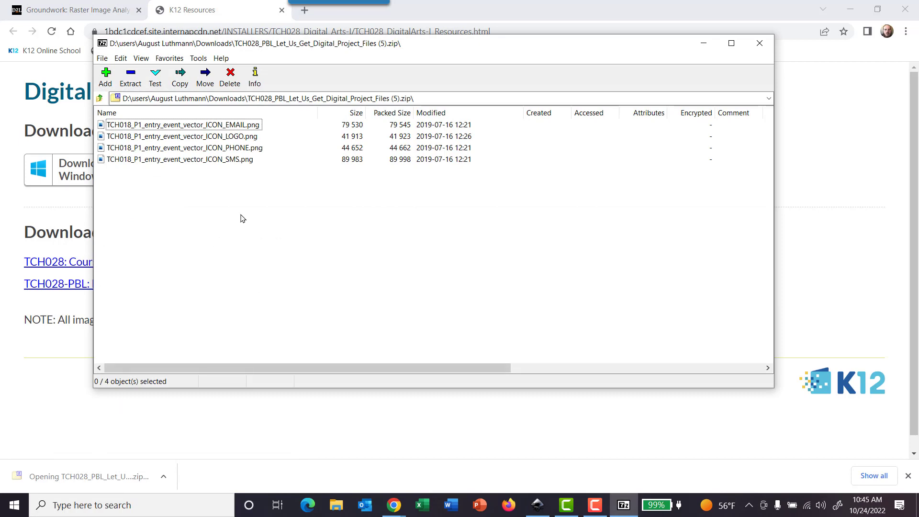
Try to move the four icon PNG files out of the archive into the Downloads folder.
{"action": "left_click_drag", "start_coordinate": [242, 181], "coordinate": [197, 119]}
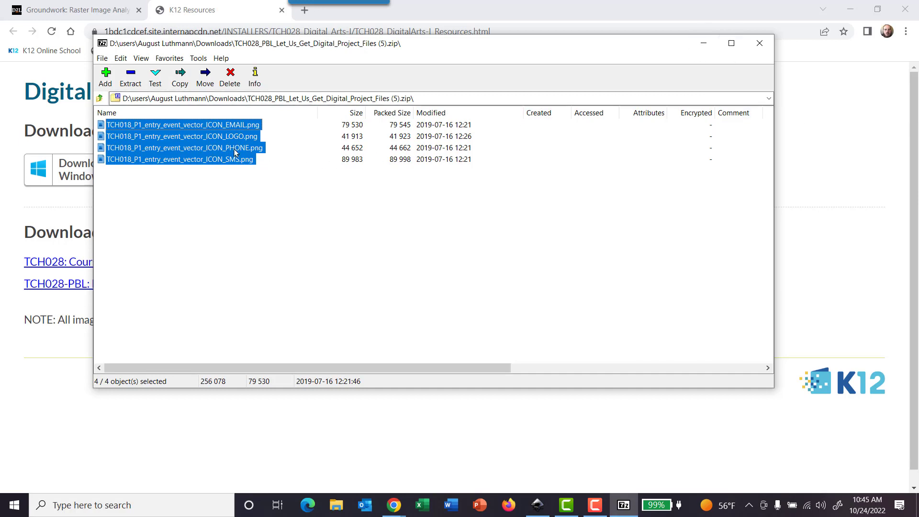
{"action": "left_click", "coordinate": [205, 76]}
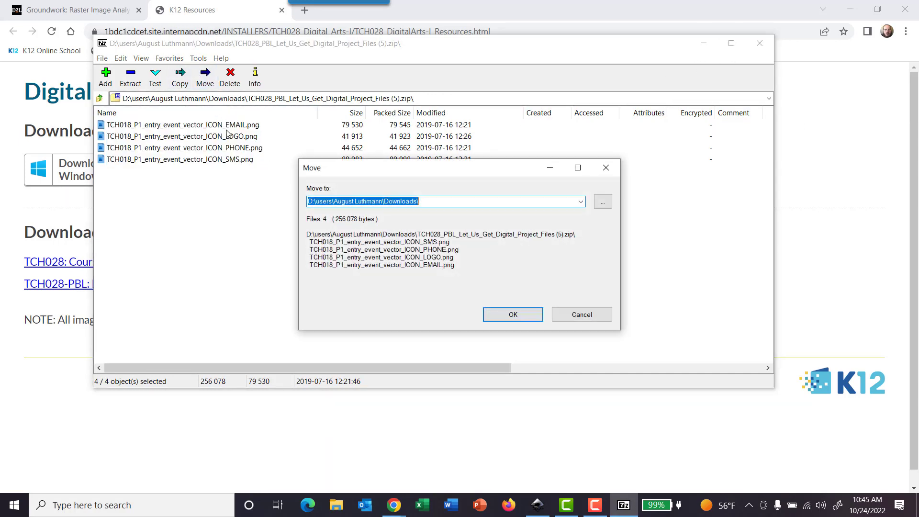
{"action": "left_click", "coordinate": [513, 316]}
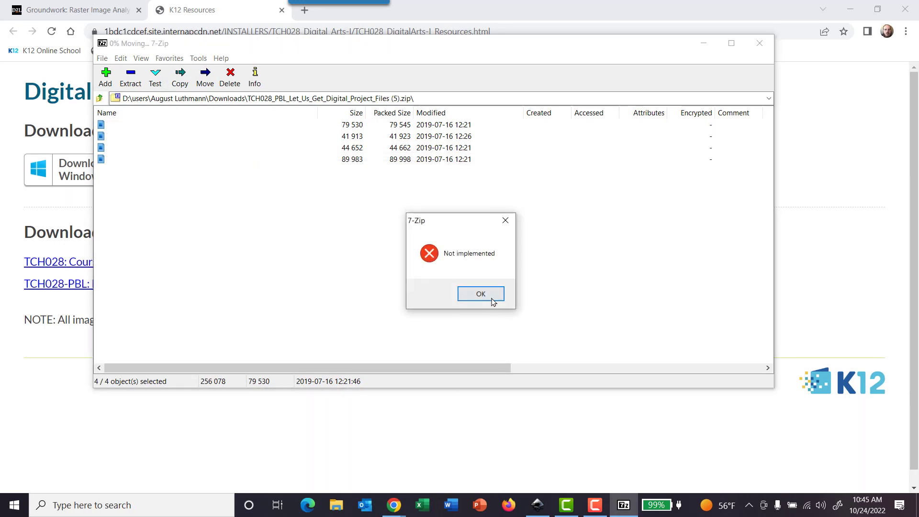
{"action": "left_click", "coordinate": [492, 298]}
{"action": "left_click", "coordinate": [493, 296]}
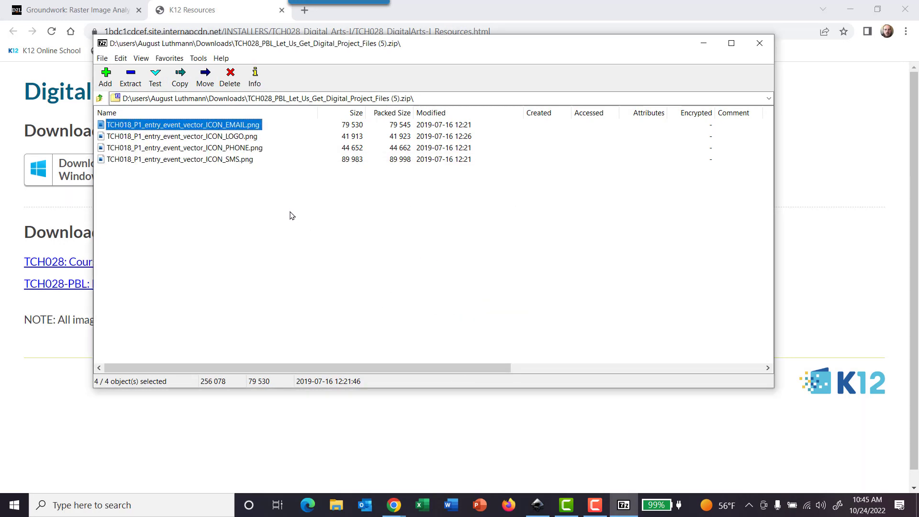
{"action": "left_click", "coordinate": [204, 77]}
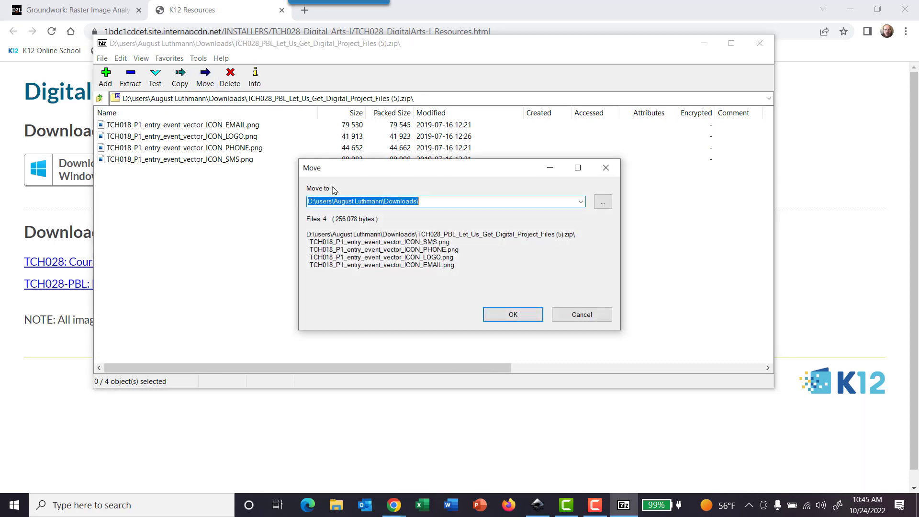
{"action": "left_click", "coordinate": [486, 315]}
{"action": "left_click", "coordinate": [491, 294]}
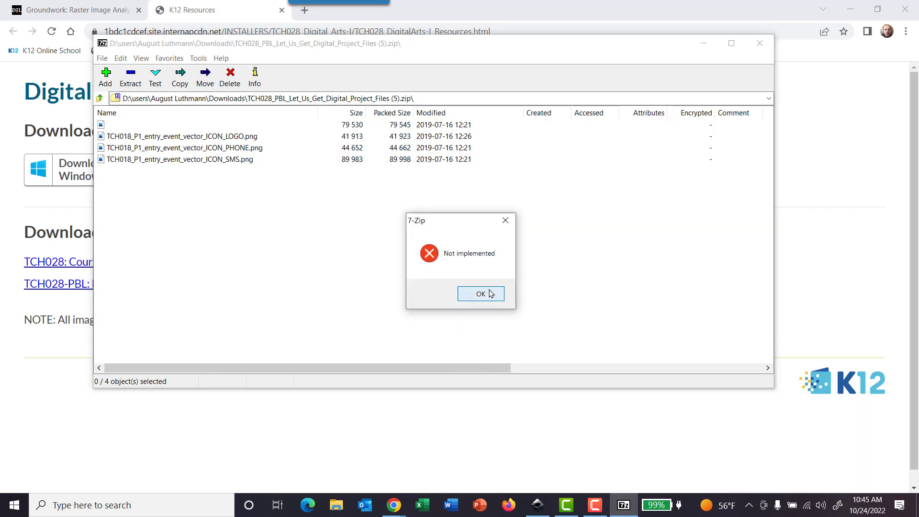
{"action": "left_click", "coordinate": [490, 294]}
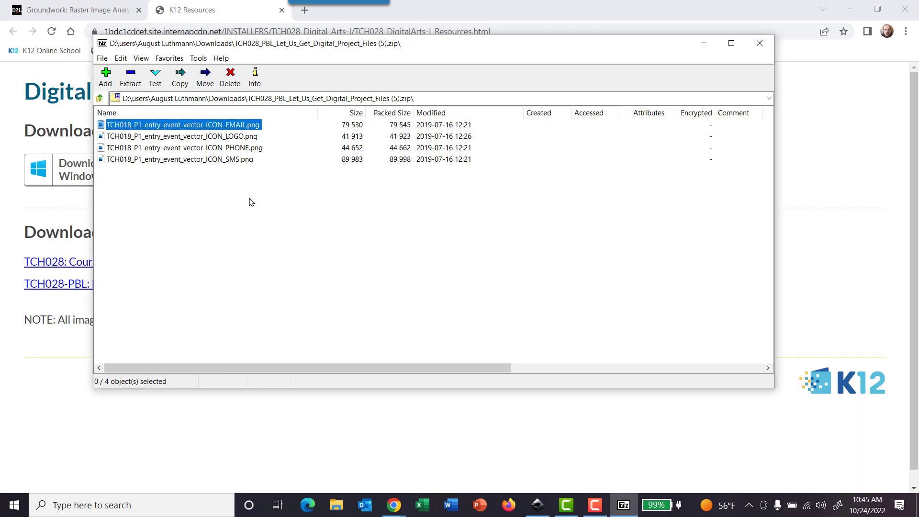
Extract all four icon PNG files from the archive onto the desktop and close the archive window.
{"action": "left_click", "coordinate": [215, 129]}
{"action": "left_click_drag", "start_coordinate": [257, 180], "coordinate": [211, 126]}
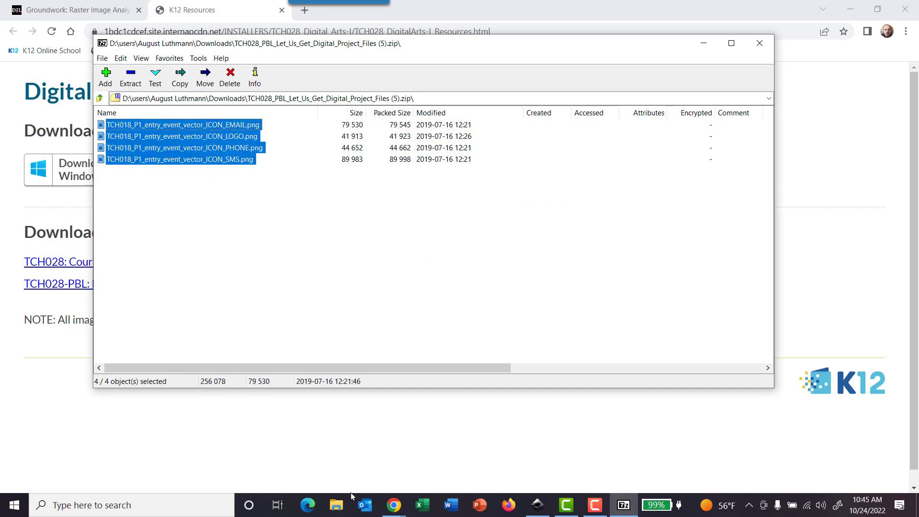
{"action": "left_click", "coordinate": [847, 13]}
{"action": "left_click", "coordinate": [846, 13]}
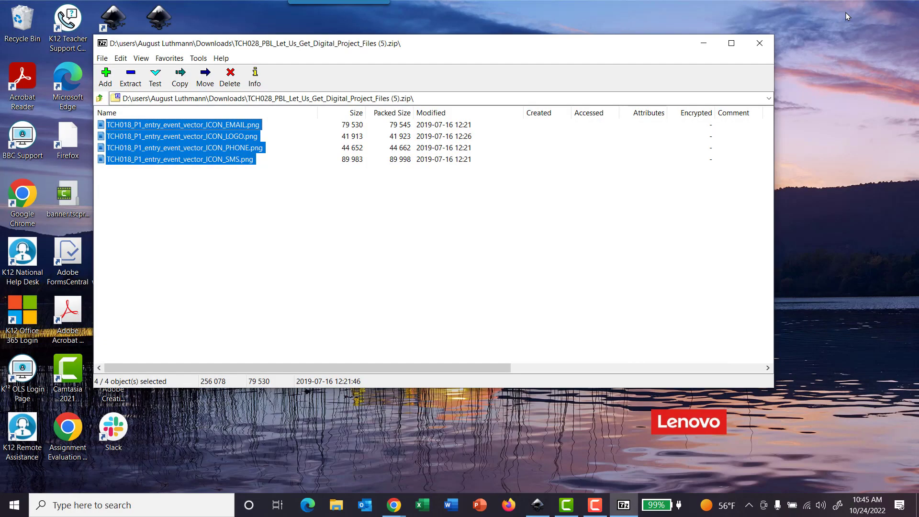
{"action": "left_click", "coordinate": [820, 77]}
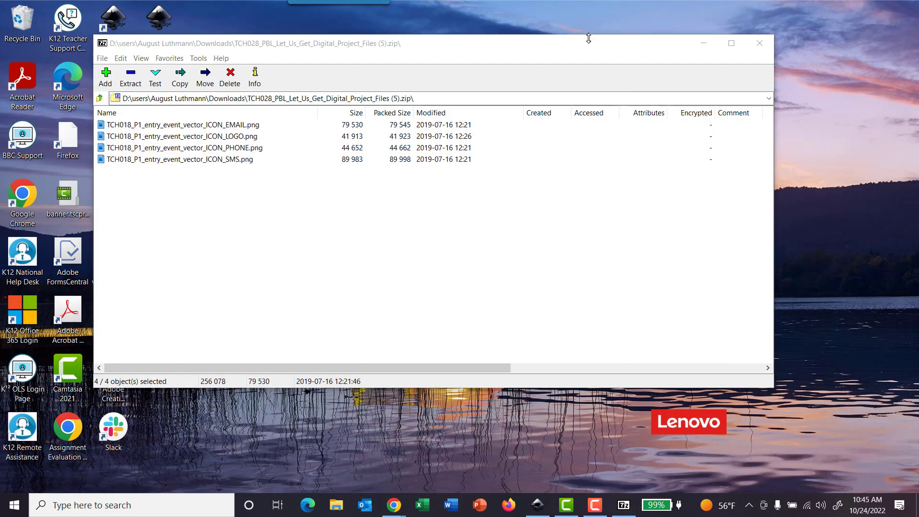
{"action": "left_click_drag", "start_coordinate": [587, 47], "coordinate": [742, 27]}
{"action": "left_click", "coordinate": [217, 350]}
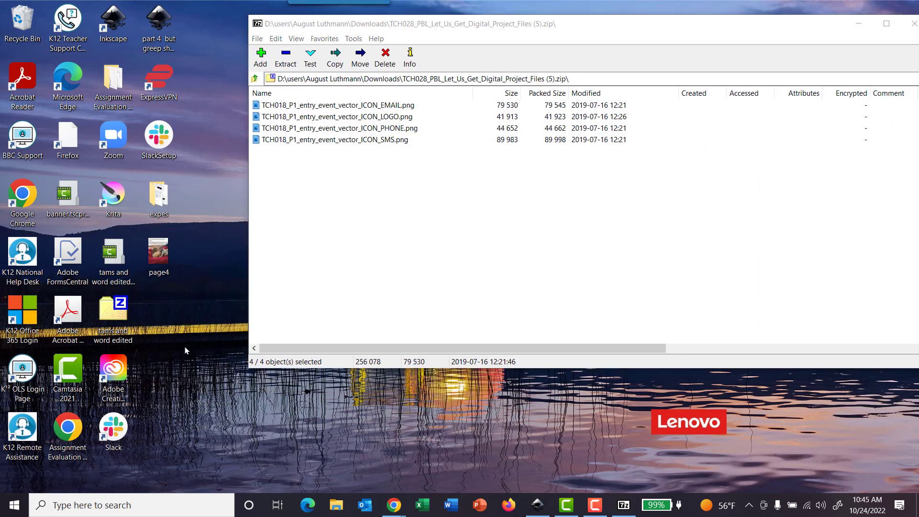
{"action": "left_click_drag", "start_coordinate": [360, 106], "coordinate": [182, 297]}
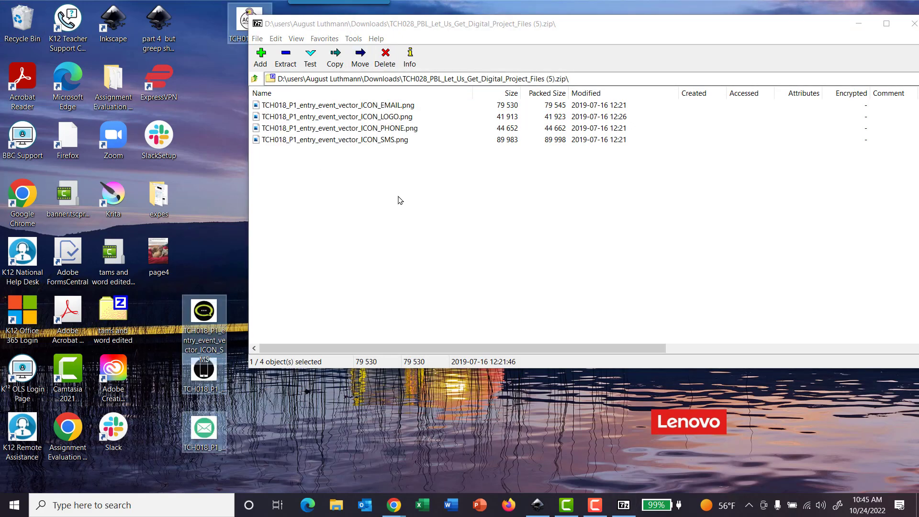
{"action": "left_click_drag", "start_coordinate": [806, 22], "coordinate": [726, 51]}
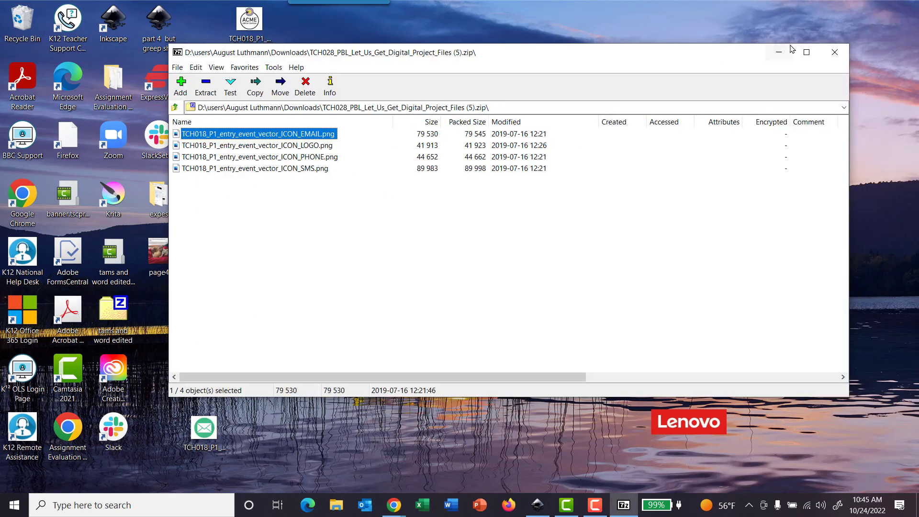
{"action": "left_click", "coordinate": [829, 51]}
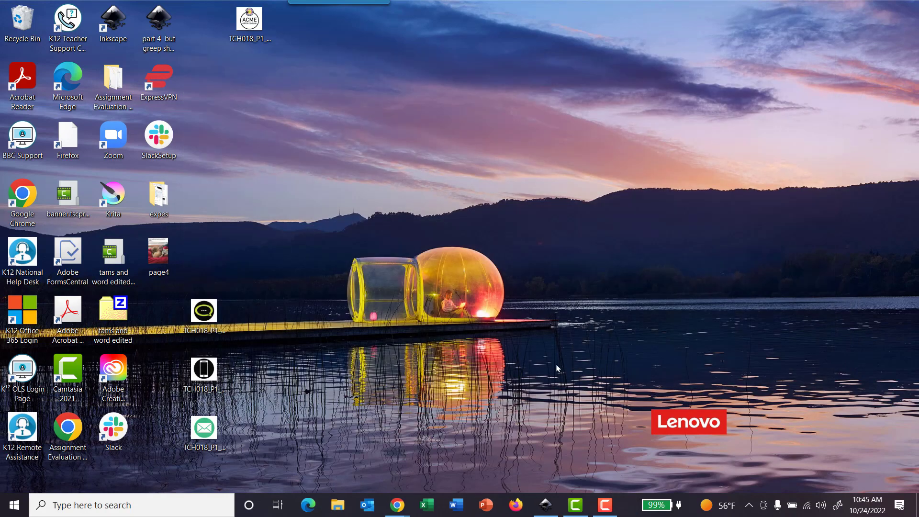
Switch to Inkscape, close the Align and Distribute dialog and bring Layers and Objects to the front.
{"action": "left_click", "coordinate": [543, 512]}
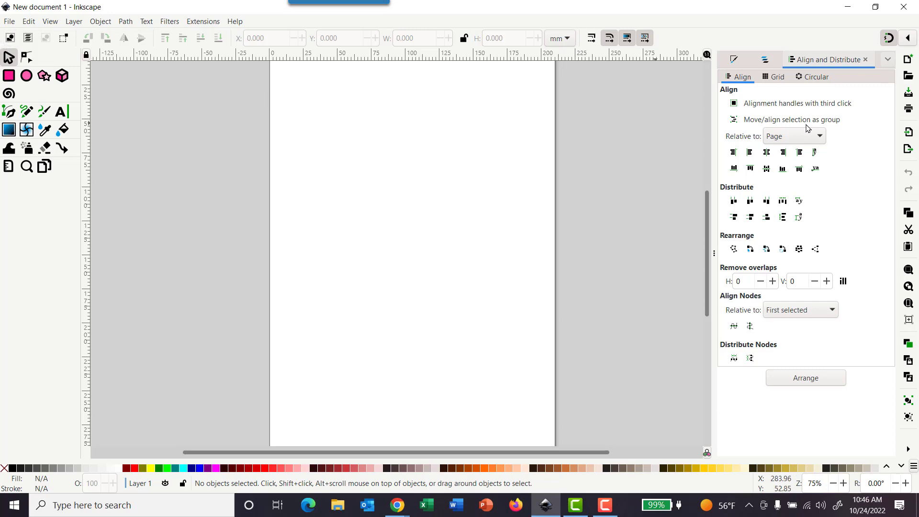
{"action": "left_click", "coordinate": [866, 59]}
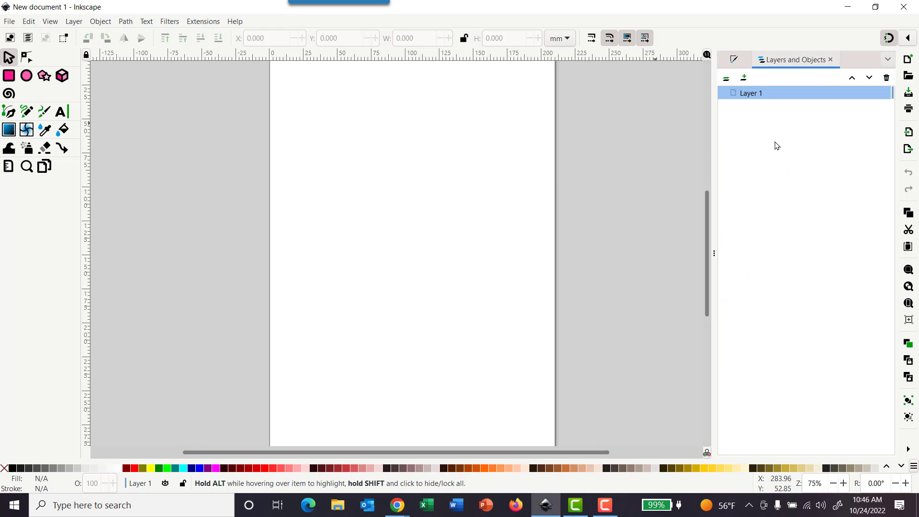
{"action": "left_click", "coordinate": [737, 62]}
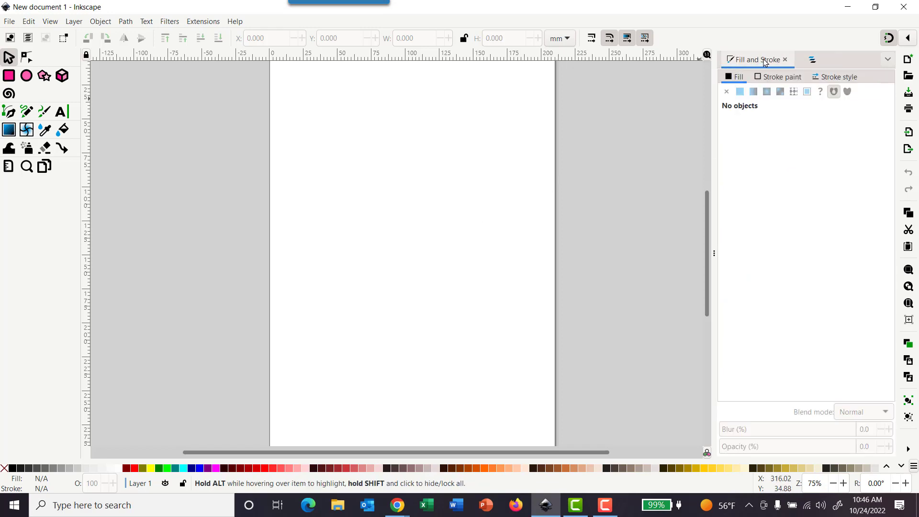
{"action": "left_click", "coordinate": [810, 61]}
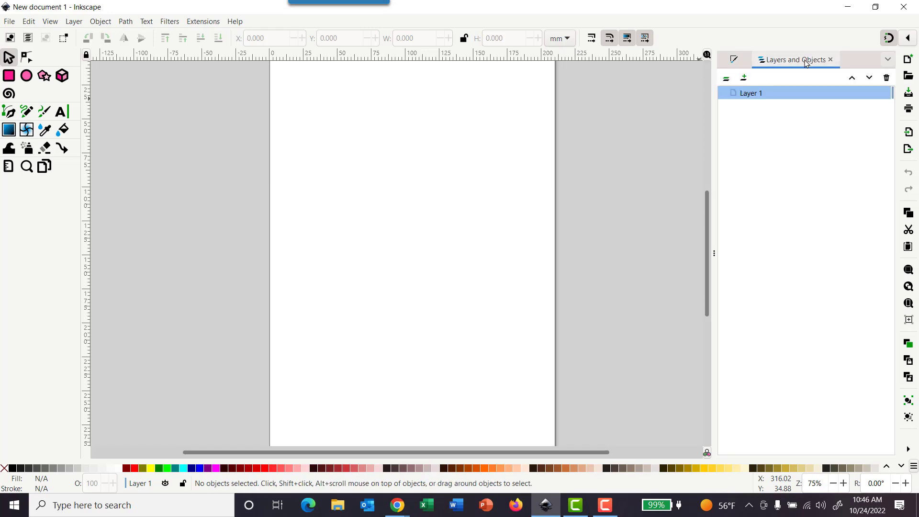
Import the TCH018_P1_entry_event_vector_ICON_PHONE image from the desktop as an embedded image and place it in the upper half of the page.
{"action": "left_click", "coordinate": [9, 22]}
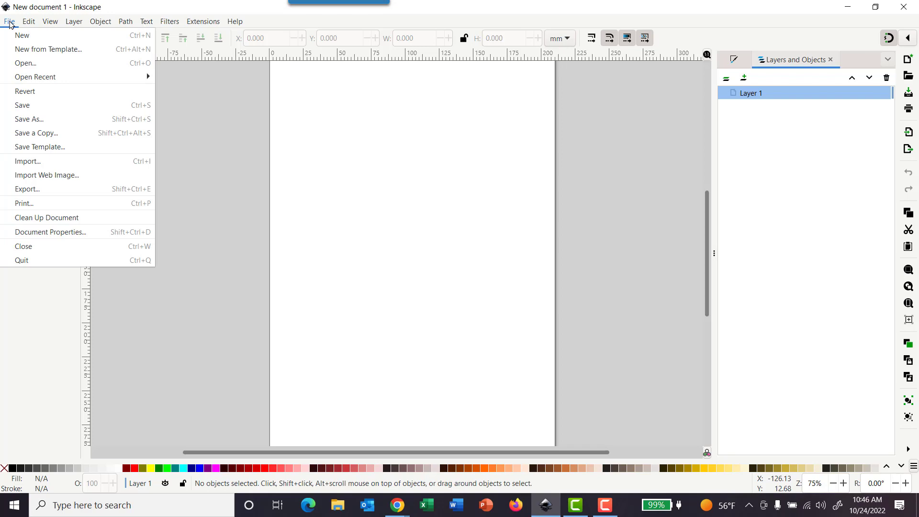
{"action": "left_click", "coordinate": [58, 160]}
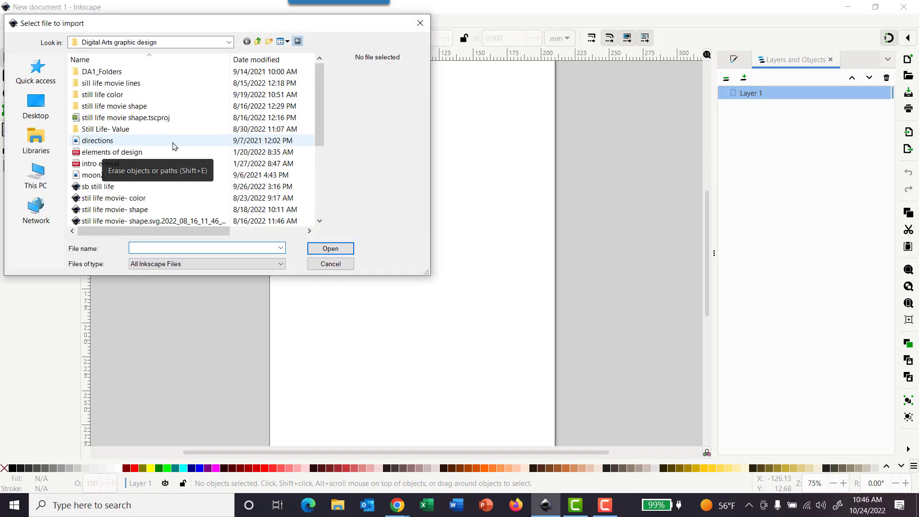
{"action": "left_click", "coordinate": [36, 106]}
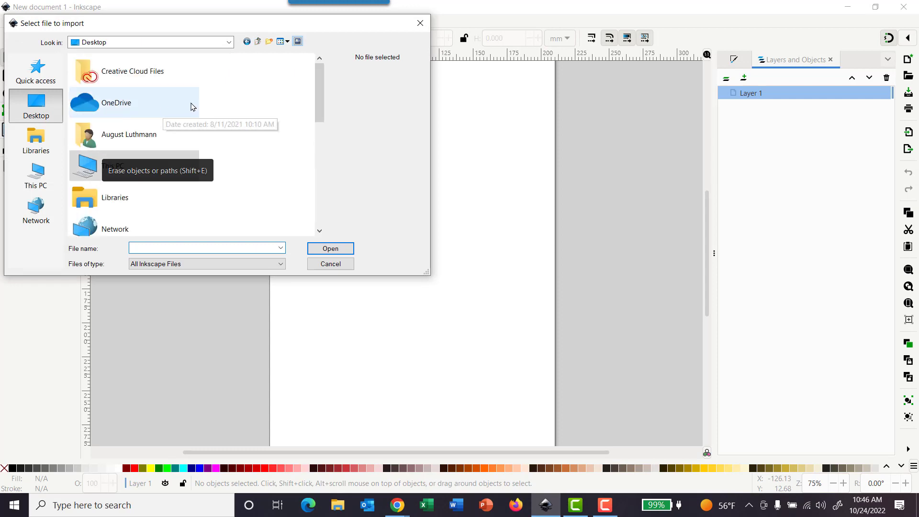
{"action": "scroll", "coordinate": [196, 113], "scroll_direction": "down", "scroll_amount": 10}
{"action": "left_click", "coordinate": [104, 195]}
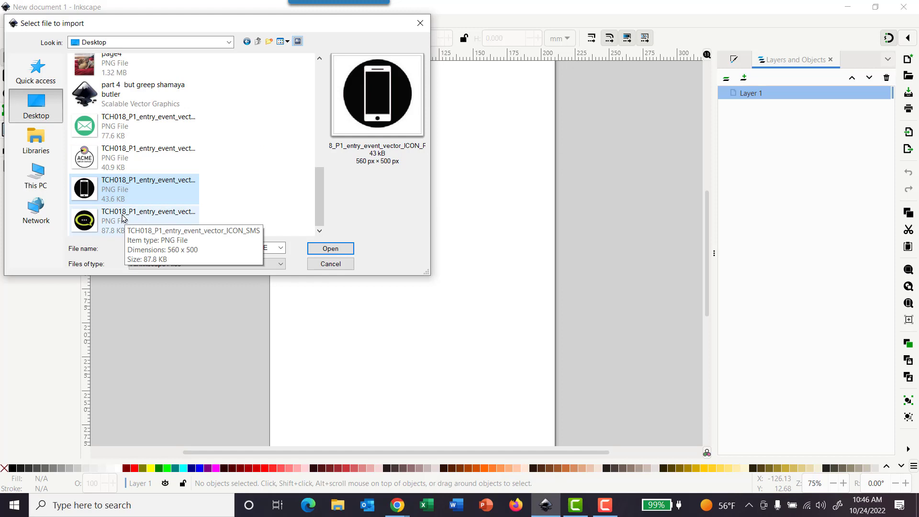
{"action": "left_click", "coordinate": [330, 248]}
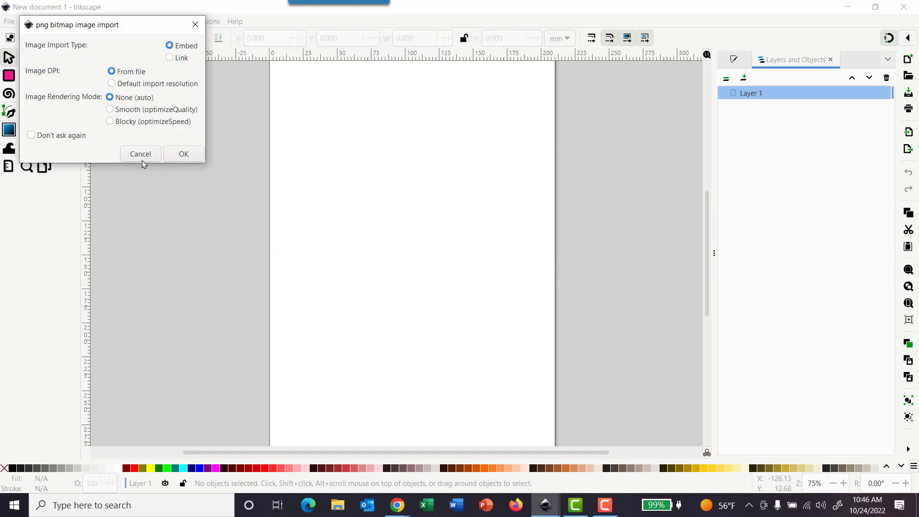
{"action": "left_click", "coordinate": [182, 155]}
{"action": "left_click_drag", "start_coordinate": [310, 206], "coordinate": [400, 159]}
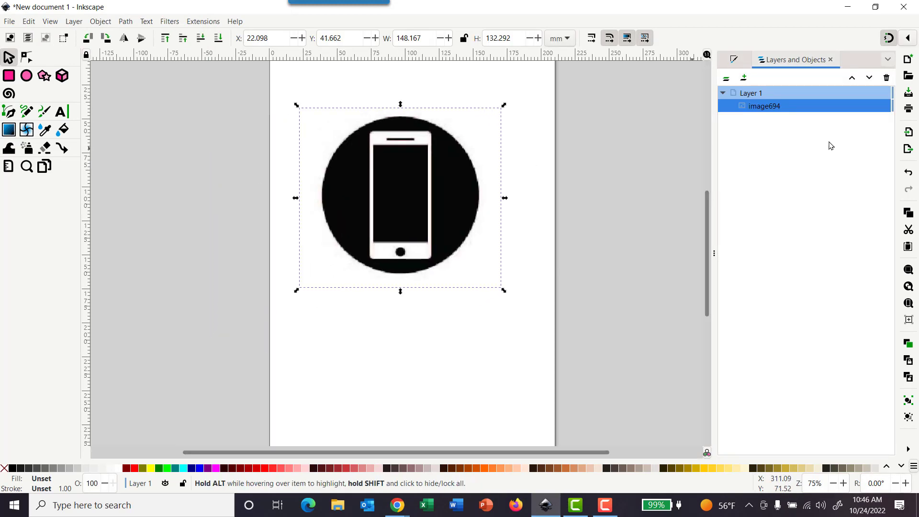
Add a new layer named trace below the current layer.
{"action": "left_click", "coordinate": [744, 77]}
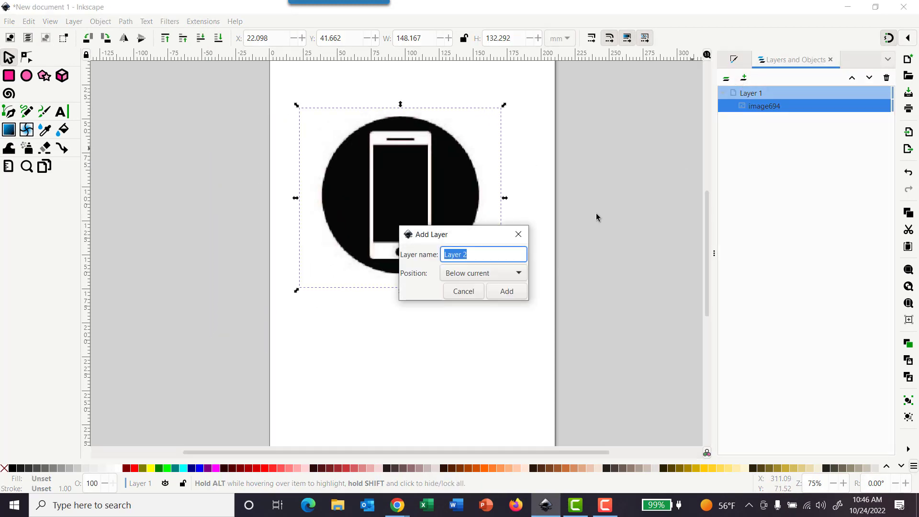
{"action": "type", "text": "Trace"}
{"action": "key", "text": "Return"}
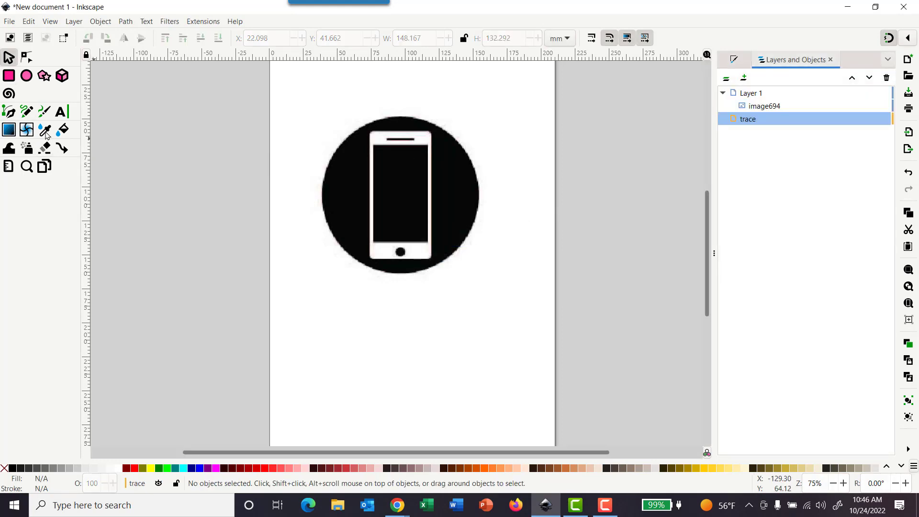
Try a freehand calligraphy stroke across the phone image on the trace layer and undo it.
{"action": "left_click", "coordinate": [44, 112]}
{"action": "mouse_move", "coordinate": [330, 308]}
{"action": "left_mouse_down"}
{"action": "mouse_move", "coordinate": [377, 214]}
{"action": "mouse_move", "coordinate": [400, 274]}
{"action": "mouse_move", "coordinate": [439, 217]}
{"action": "mouse_move", "coordinate": [428, 224]}
{"action": "mouse_move", "coordinate": [476, 240]}
{"action": "mouse_move", "coordinate": [476, 220]}
{"action": "mouse_move", "coordinate": [522, 209]}
{"action": "left_mouse_up"}
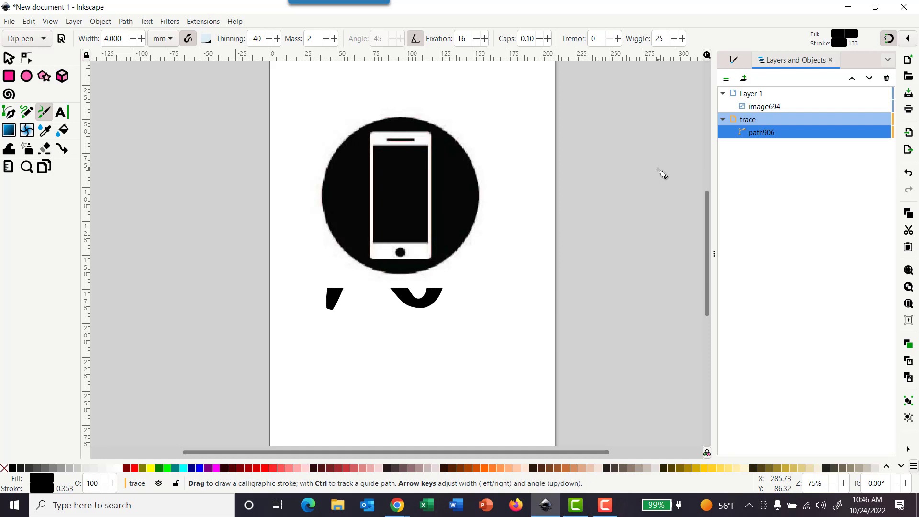
{"action": "key", "text": "ctrl+z"}
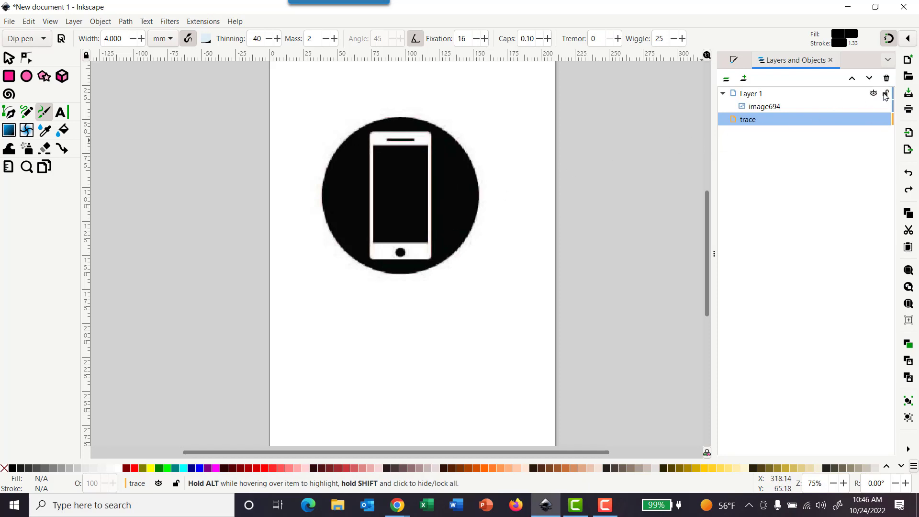
Lock Layer 1, which holds the phone image.
{"action": "left_click", "coordinate": [885, 94]}
{"action": "scroll", "coordinate": [413, 219], "scroll_direction": "up", "scroll_amount": 2}
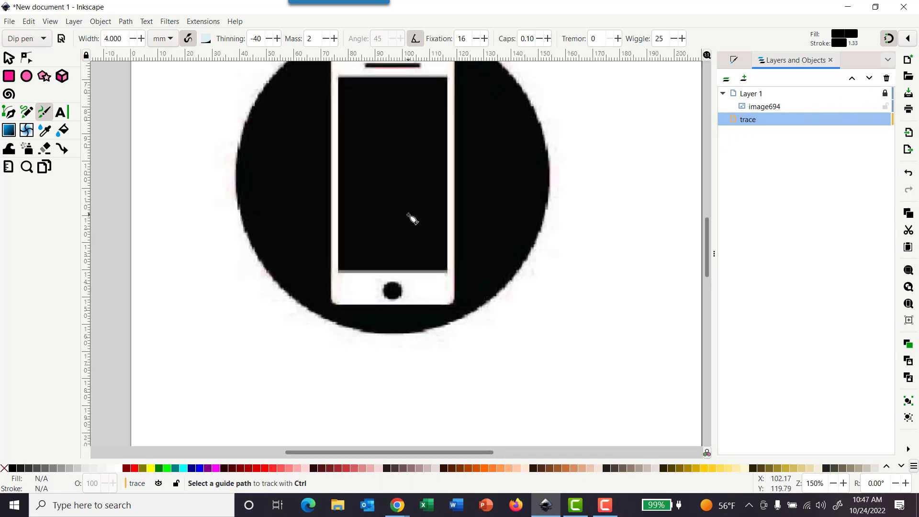
Draw a rectangle about 46 × 92.5 mm over the phone body on the trace layer.
{"action": "scroll", "coordinate": [413, 219], "scroll_direction": "up", "scroll_amount": 5}
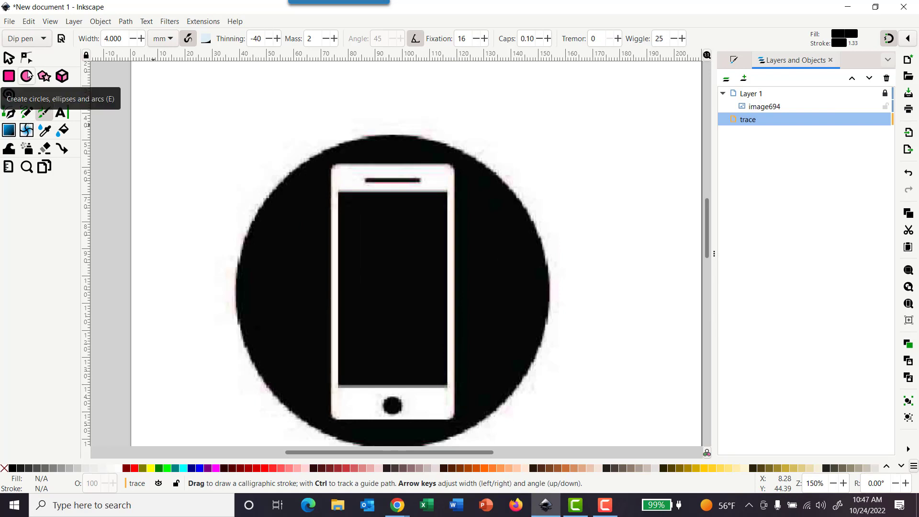
{"action": "left_click", "coordinate": [10, 77]}
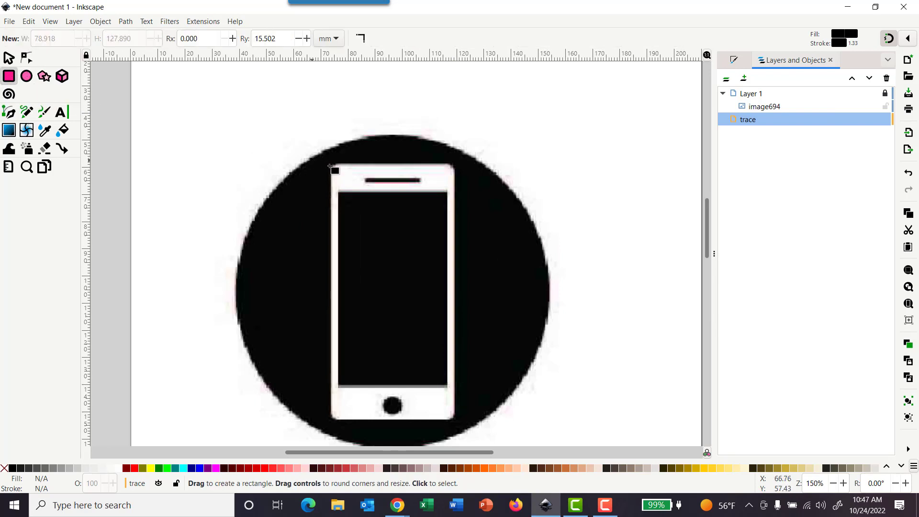
{"action": "left_click_drag", "start_coordinate": [331, 167], "coordinate": [454, 419]}
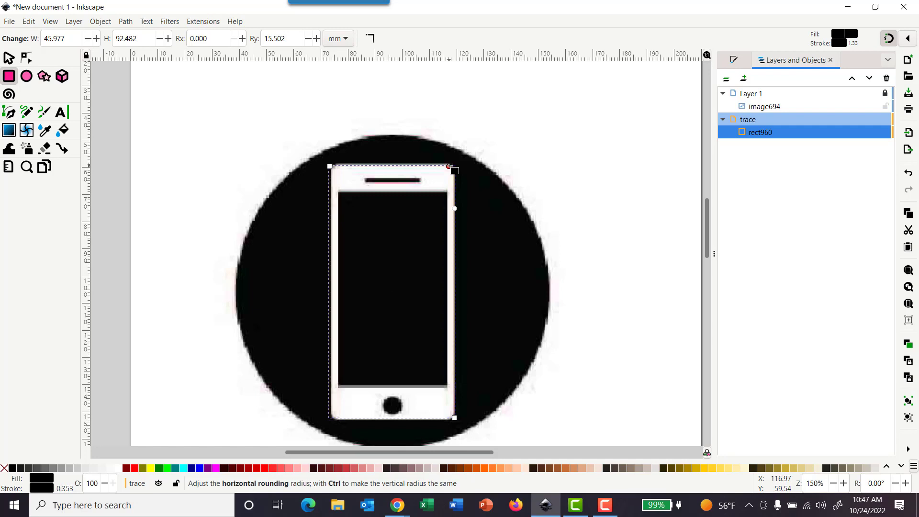
Try a horizontal corner rounding of about 2.1 mm on the rectangle, check it with Layer 1 hidden, and reset the rounding.
{"action": "left_click_drag", "start_coordinate": [449, 166], "coordinate": [448, 166]}
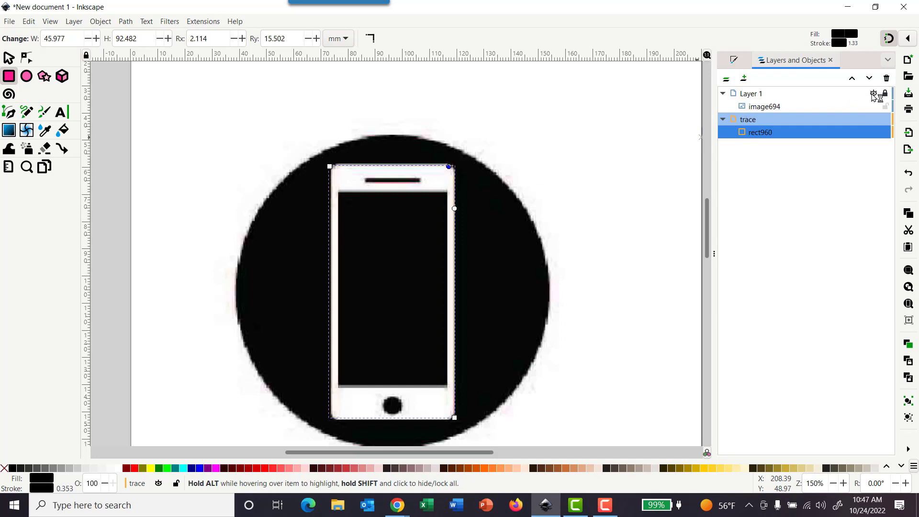
{"action": "left_click", "coordinate": [873, 94]}
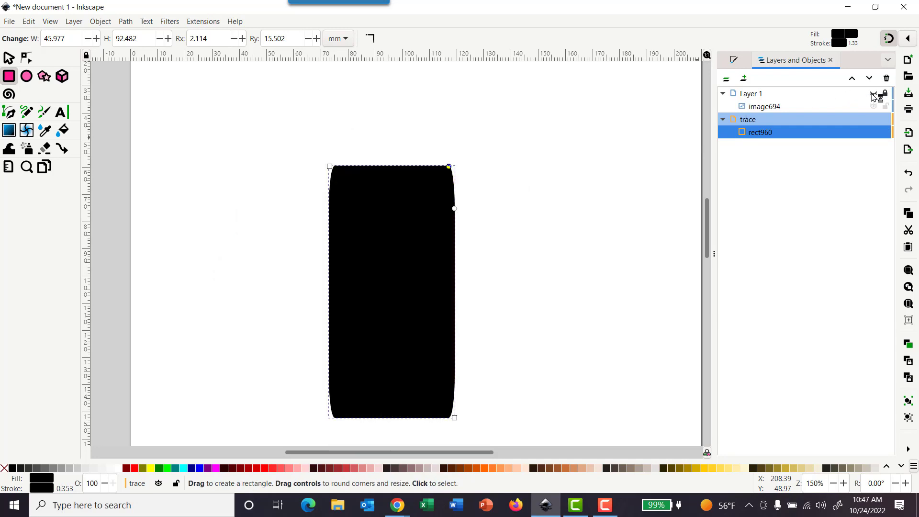
{"action": "left_click", "coordinate": [874, 94]}
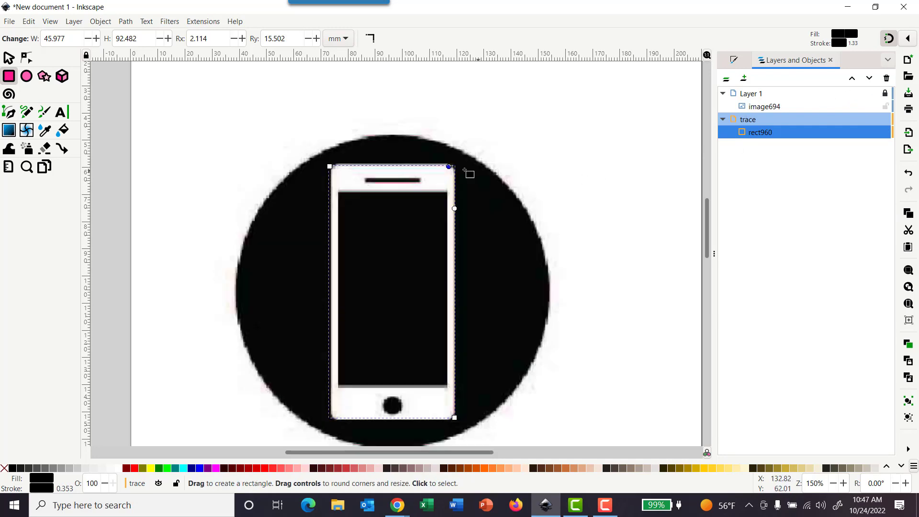
{"action": "left_click_drag", "start_coordinate": [450, 166], "coordinate": [460, 170]}
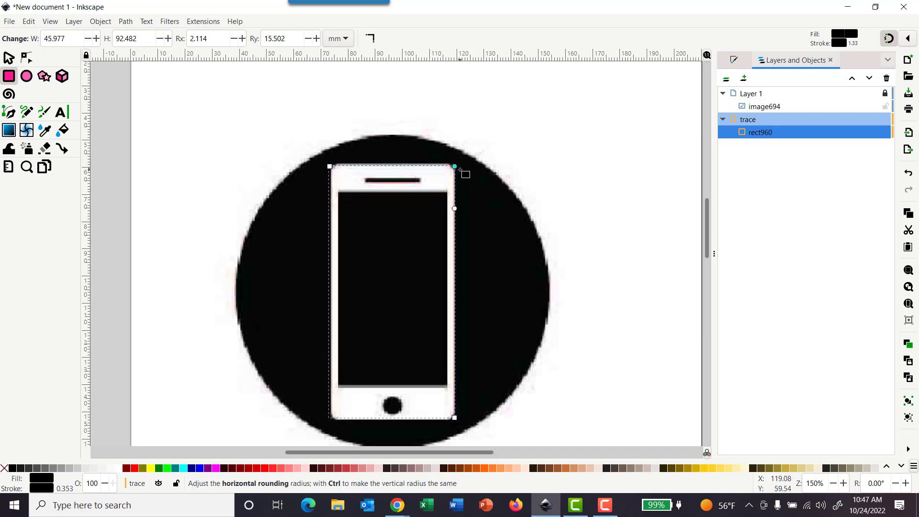
Round the rectangle's corners with a vertical radius of about 7.2 mm, hiding Layer 1 while adjusting and showing it again.
{"action": "left_click_drag", "start_coordinate": [455, 210], "coordinate": [457, 192]}
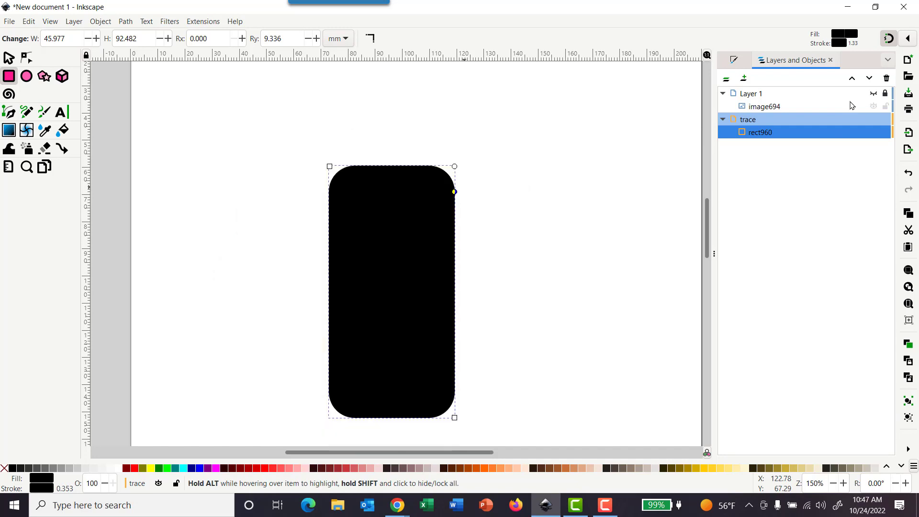
{"action": "left_click", "coordinate": [874, 93]}
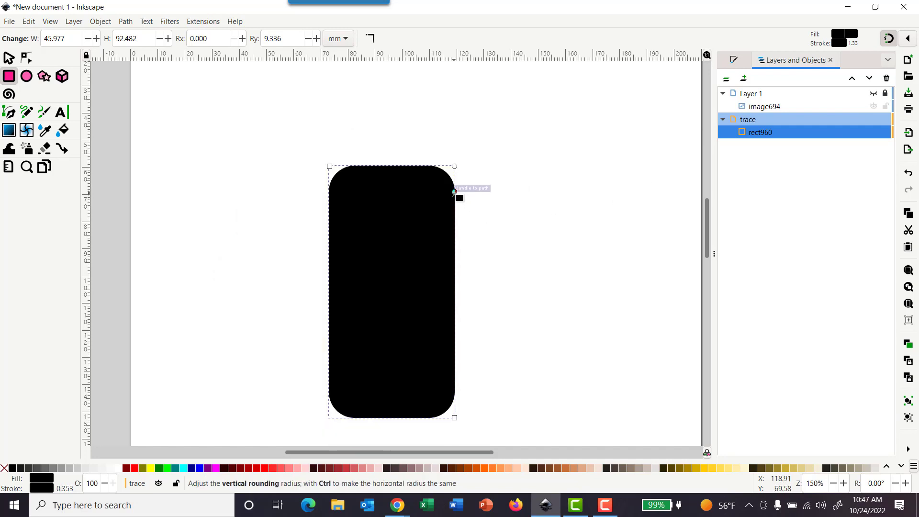
{"action": "left_click_drag", "start_coordinate": [455, 193], "coordinate": [457, 187]}
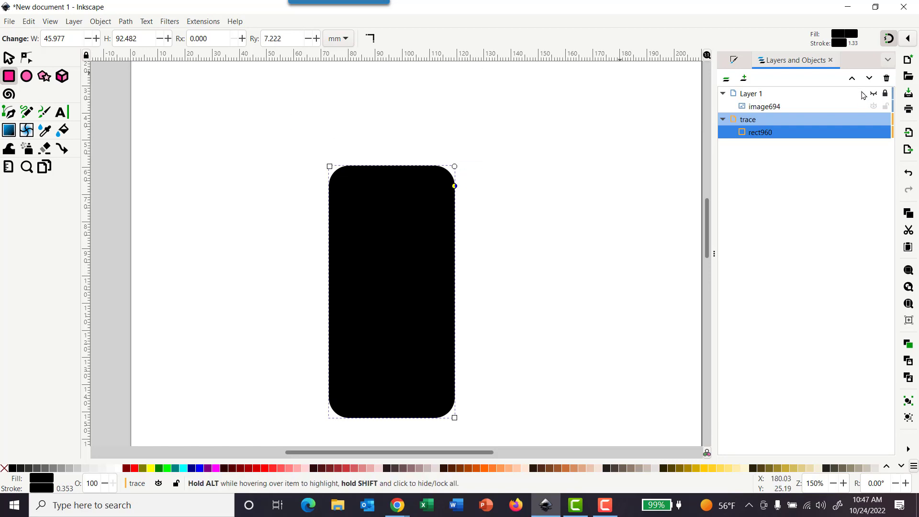
{"action": "left_click", "coordinate": [874, 94]}
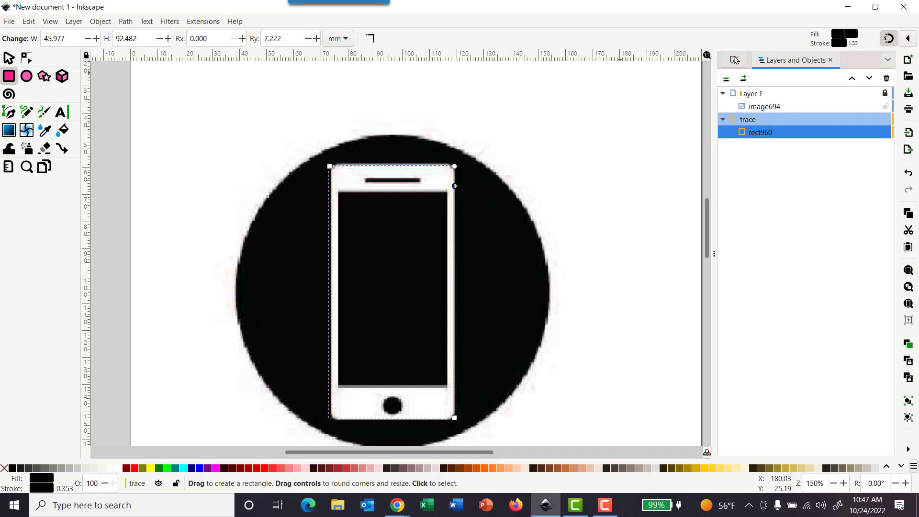
Switch the rectangle's fill colour to RGB mode and set it to white with red, green and blue at 255.
{"action": "left_click", "coordinate": [735, 60]}
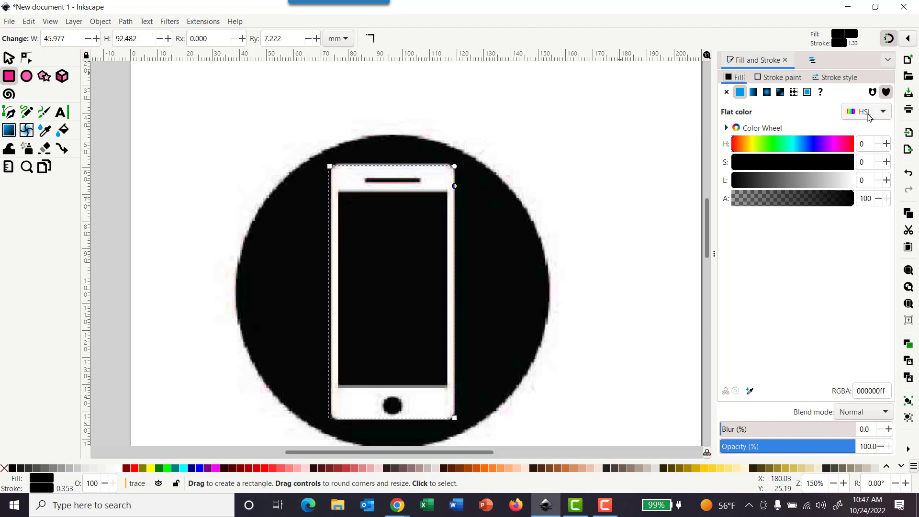
{"action": "left_click", "coordinate": [863, 114]}
{"action": "left_click", "coordinate": [871, 145]}
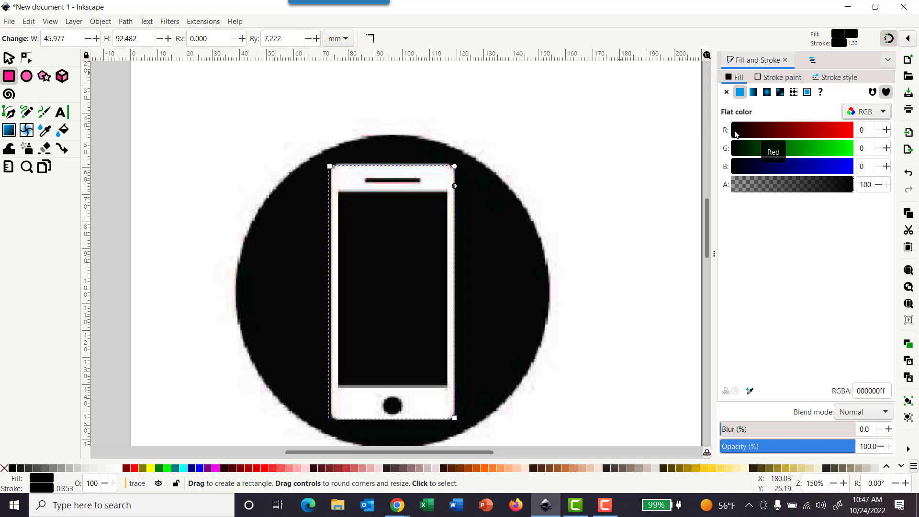
{"action": "left_click_drag", "start_coordinate": [735, 131], "coordinate": [899, 134]}
{"action": "left_click_drag", "start_coordinate": [837, 166], "coordinate": [854, 166]}
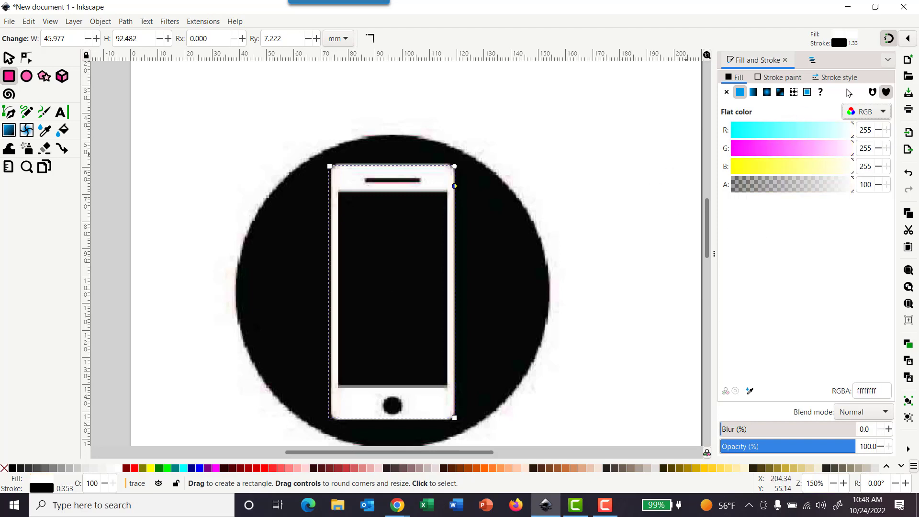
Hide and reshow Layer 1 to check the white rectangle, and open its stroke paint settings.
{"action": "left_click", "coordinate": [812, 61]}
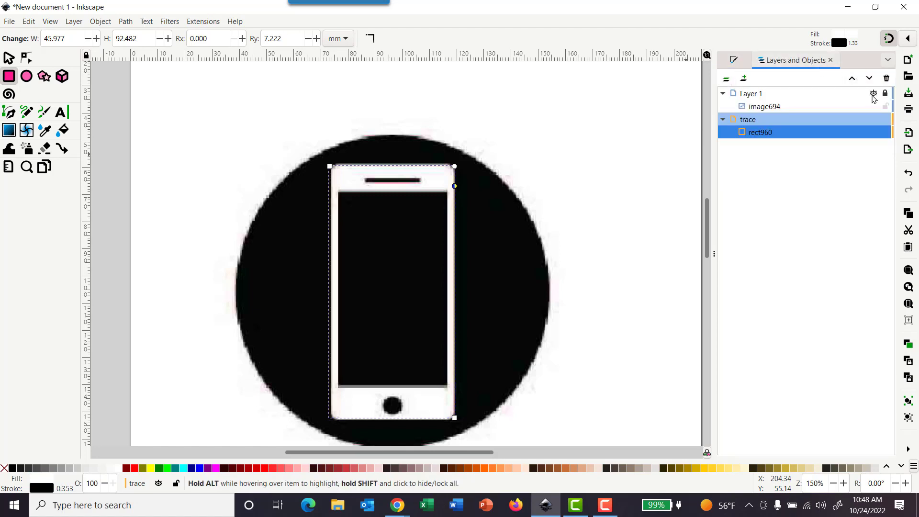
{"action": "left_click", "coordinate": [874, 94]}
{"action": "left_click", "coordinate": [872, 95]}
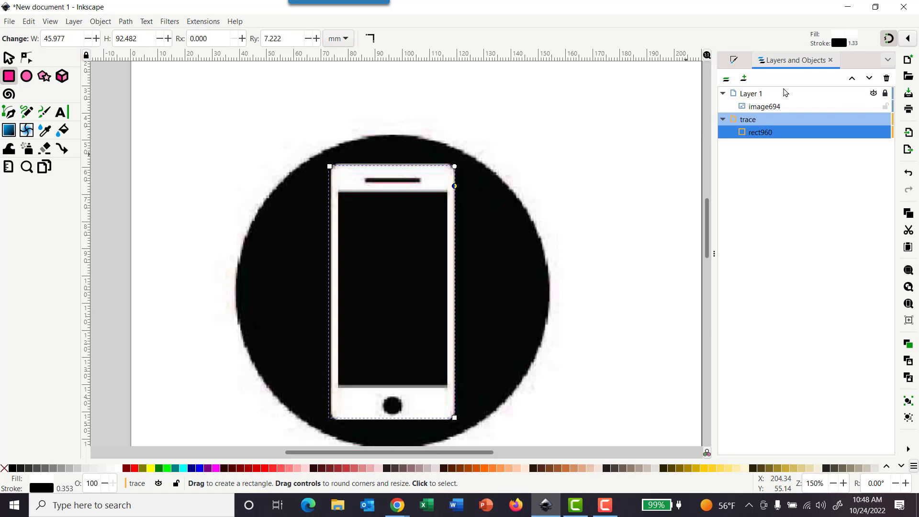
{"action": "left_click", "coordinate": [732, 61]}
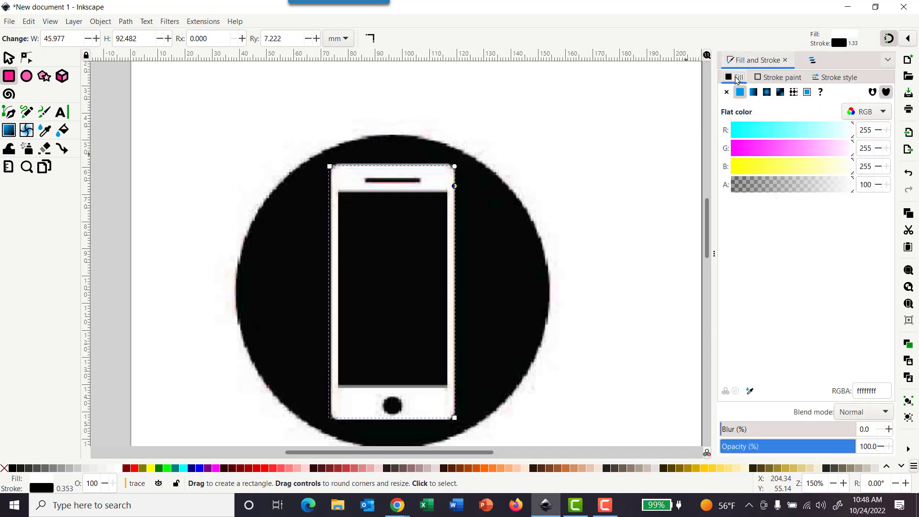
{"action": "left_click", "coordinate": [772, 79]}
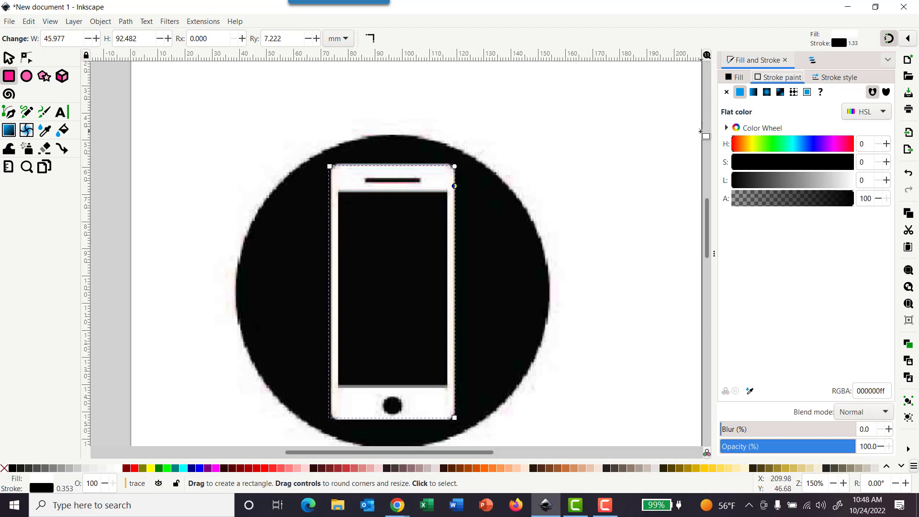
Nudge the rectangle to about X 73.3 mm, Y 58.7 mm and hide Layer 1.
{"action": "left_click", "coordinate": [9, 57]}
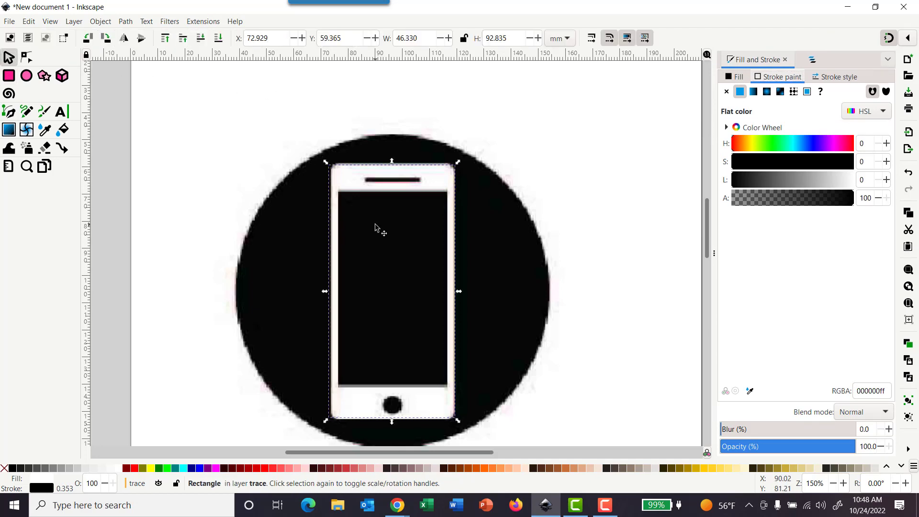
{"action": "left_click_drag", "start_coordinate": [376, 226], "coordinate": [378, 222]}
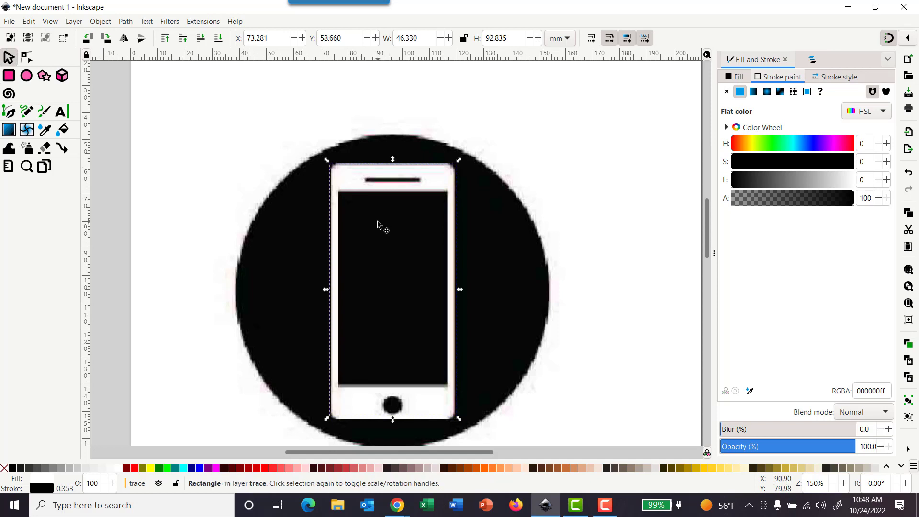
{"action": "left_click", "coordinate": [808, 58]}
{"action": "left_click", "coordinate": [873, 95]}
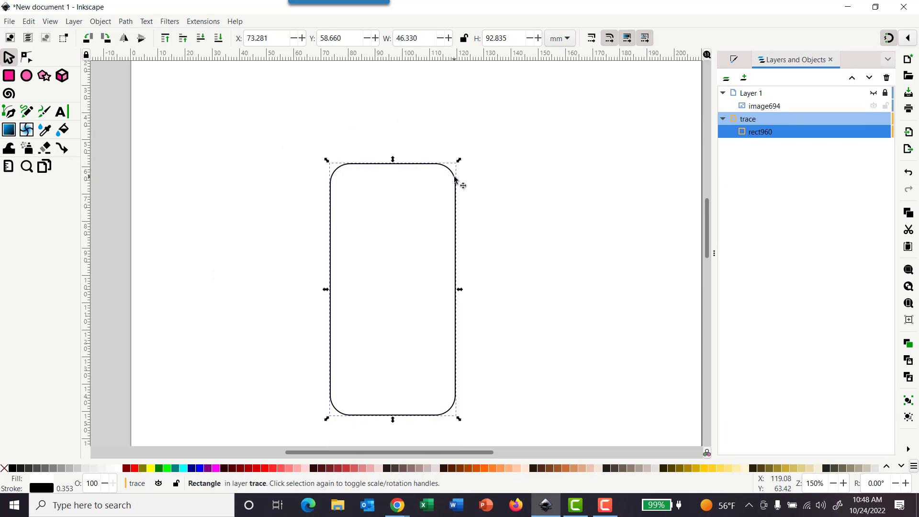
Convert the rounded rectangle to a path and switch to node editing.
{"action": "left_click", "coordinate": [126, 22]}
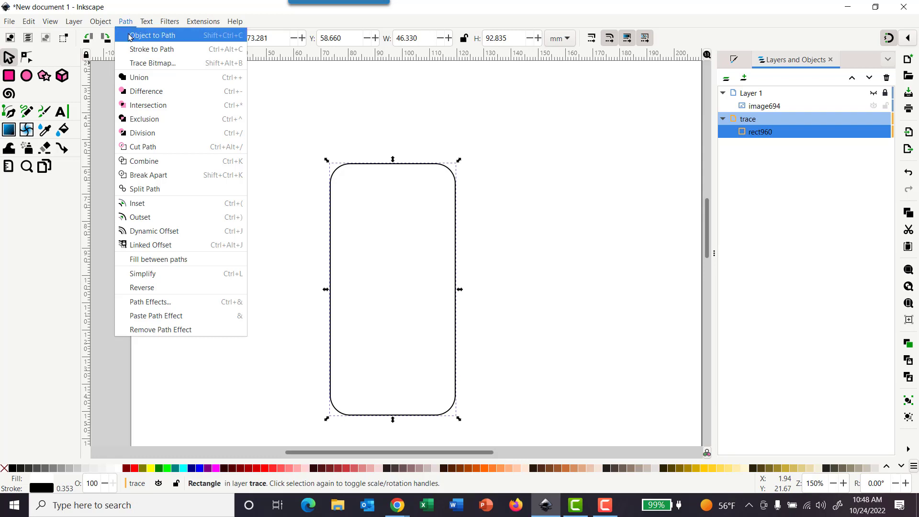
{"action": "left_click", "coordinate": [129, 36]}
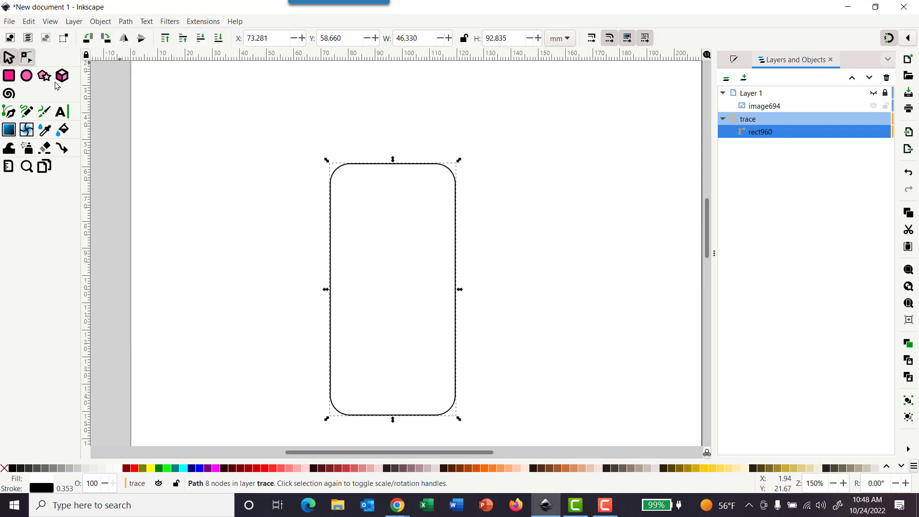
{"action": "key", "text": "n"}
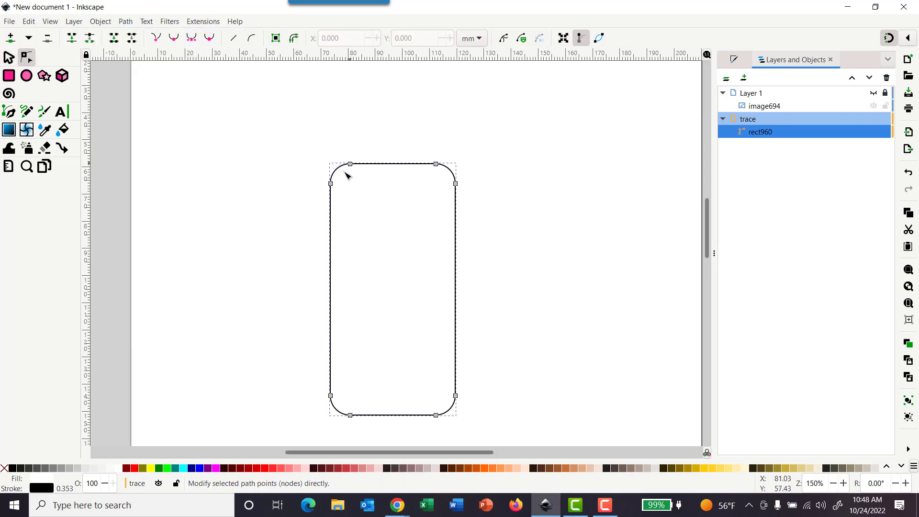
Try moving the upper-left node of the top edge up by about 15 mm and undo the move.
{"action": "left_click_drag", "start_coordinate": [351, 168], "coordinate": [351, 126]}
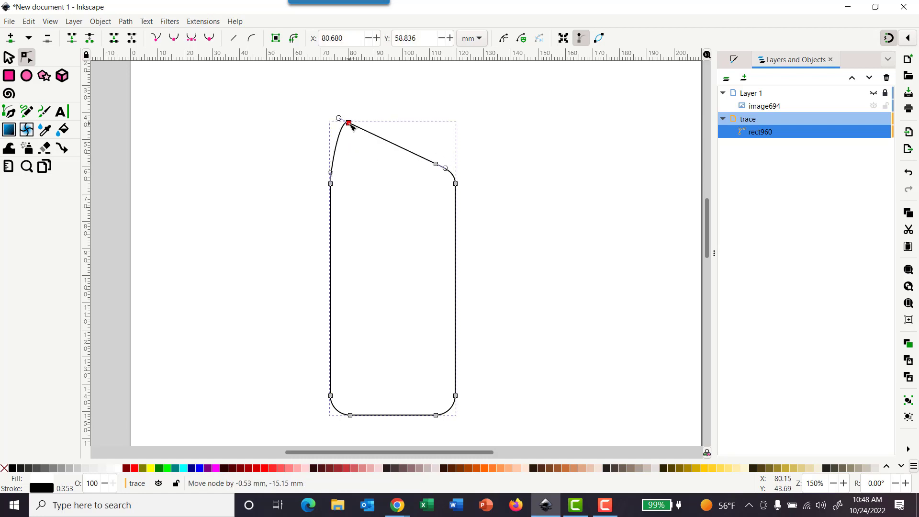
{"action": "key", "text": "ctrl+z"}
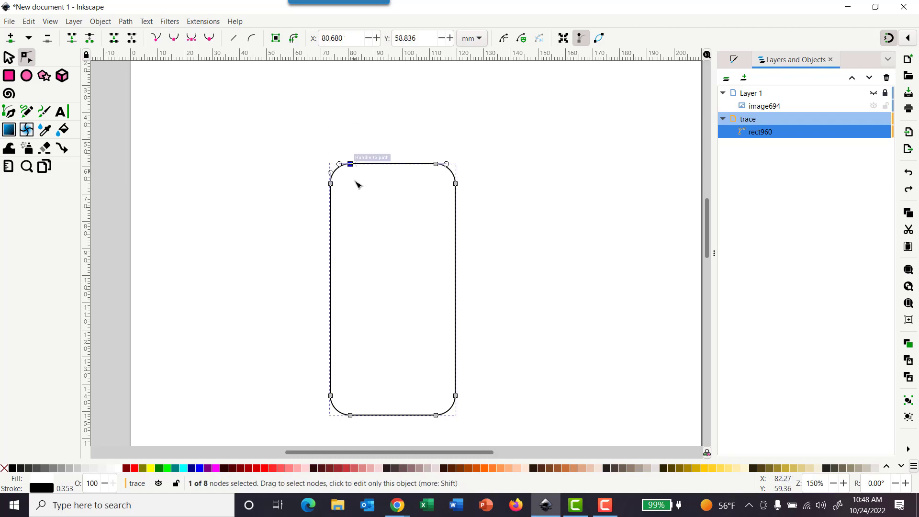
Add a node at the middle of the path's upper-left corner curve.
{"action": "scroll", "coordinate": [339, 176], "scroll_direction": "up", "scroll_amount": 4}
{"action": "double_click", "coordinate": [334, 163]}
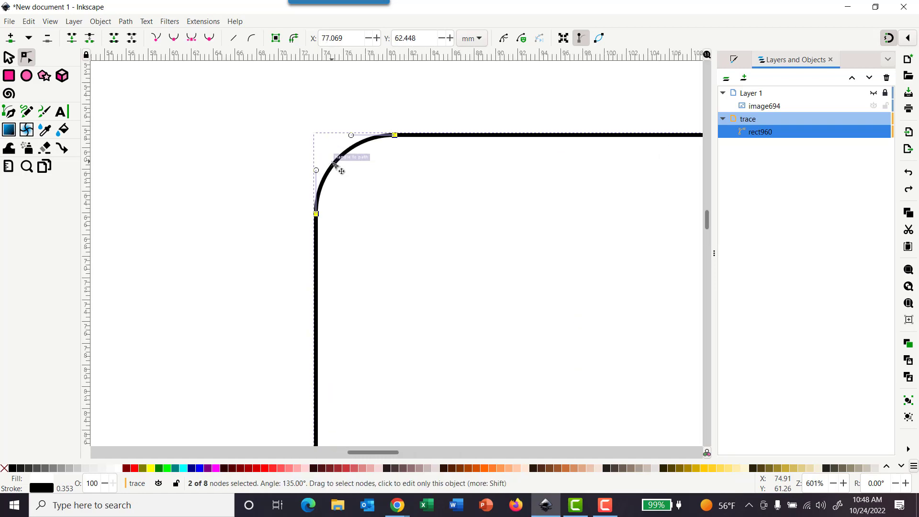
Try moving the added corner node inward and outward, undoing each move.
{"action": "left_click_drag", "start_coordinate": [323, 178], "coordinate": [375, 206]}
{"action": "key", "text": "ctrl+z"}
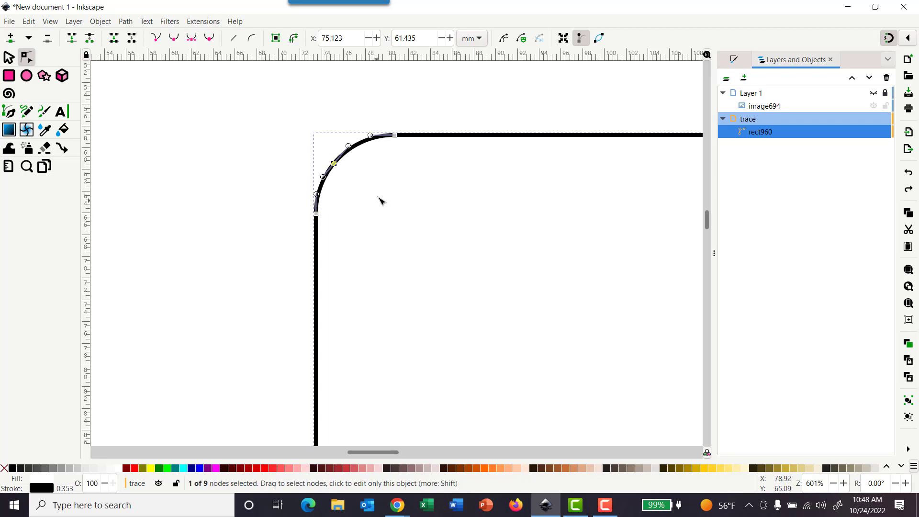
{"action": "left_click_drag", "start_coordinate": [333, 163], "coordinate": [307, 139]}
{"action": "key", "text": "ctrl+z"}
Show Layer 1 again so the phone image can be traced.
{"action": "scroll", "coordinate": [471, 216], "scroll_direction": "down", "scroll_amount": 3}
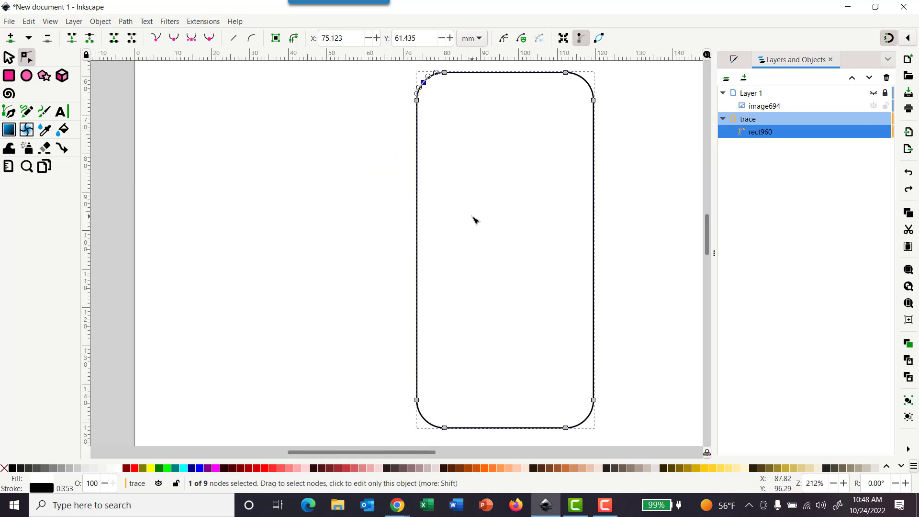
{"action": "scroll", "coordinate": [474, 220], "scroll_direction": "down", "scroll_amount": 1}
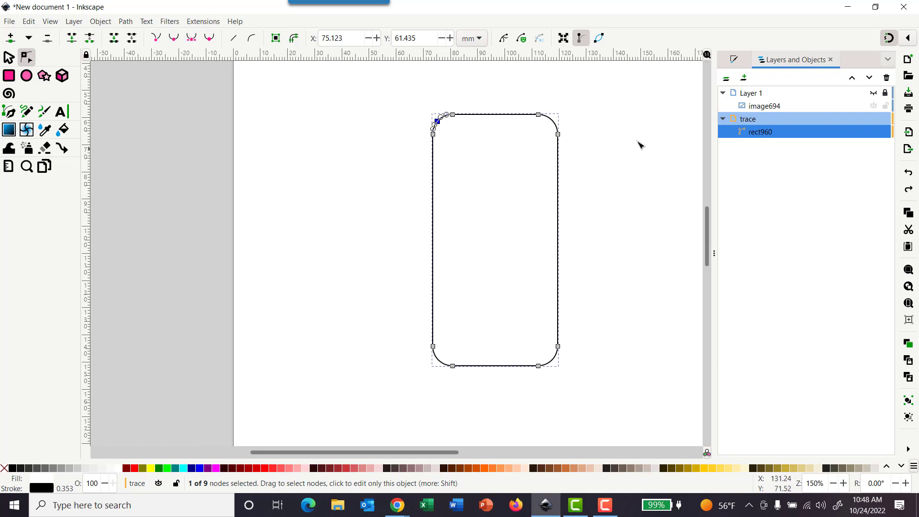
{"action": "left_click", "coordinate": [874, 94]}
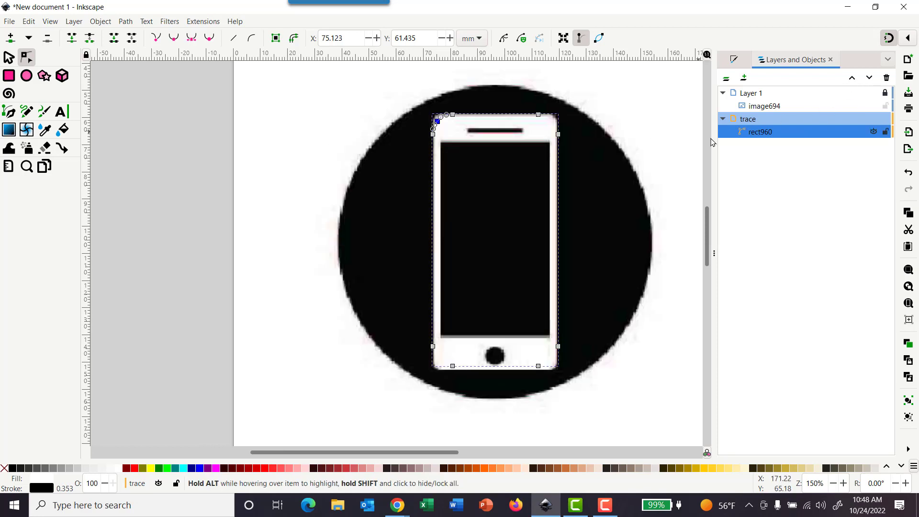
Draw an ellipse over the black circle with radii of about 53.1 mm horizontally and 46.4 mm vertically.
{"action": "key", "text": "e"}
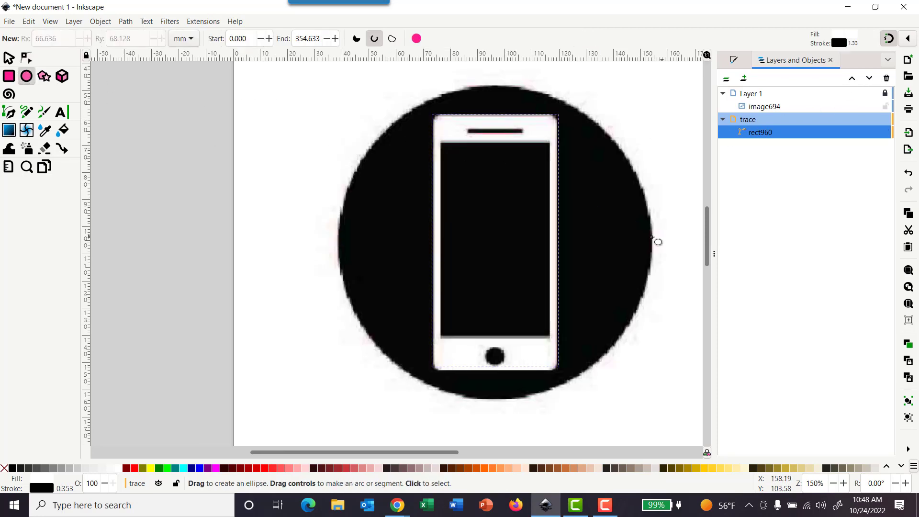
{"action": "scroll", "coordinate": [640, 239], "scroll_direction": "right", "scroll_amount": 2}
{"action": "scroll", "coordinate": [534, 237], "scroll_direction": "up", "scroll_amount": 1}
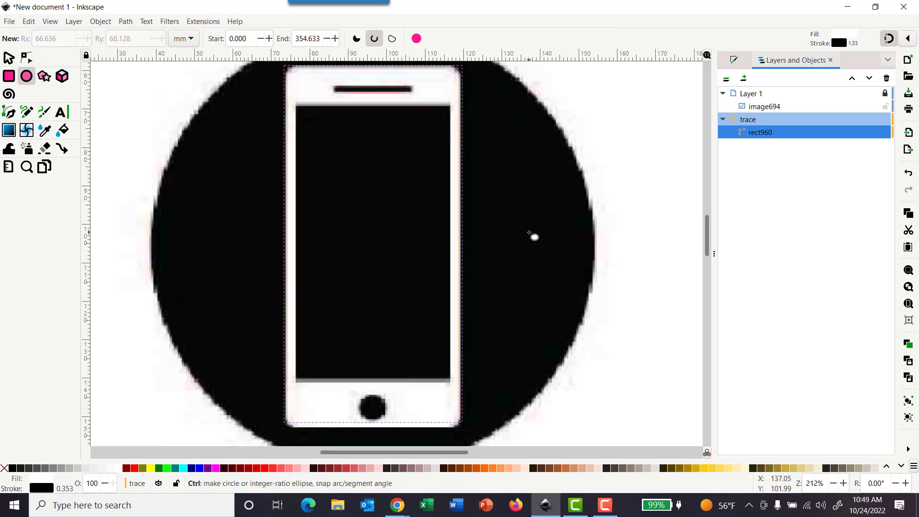
{"action": "scroll", "coordinate": [533, 236], "scroll_direction": "down", "scroll_amount": 1}
{"action": "scroll", "coordinate": [533, 237], "scroll_direction": "up", "scroll_amount": 2}
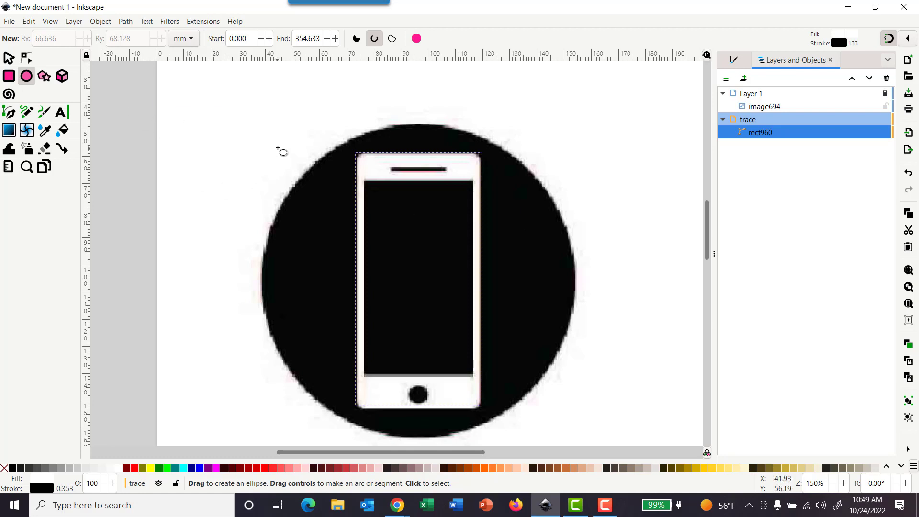
{"action": "mouse_move", "coordinate": [266, 136]}
{"action": "left_mouse_down"}
{"action": "mouse_move", "coordinate": [406, 236]}
{"action": "mouse_move", "coordinate": [554, 389]}
{"action": "left_mouse_up"}
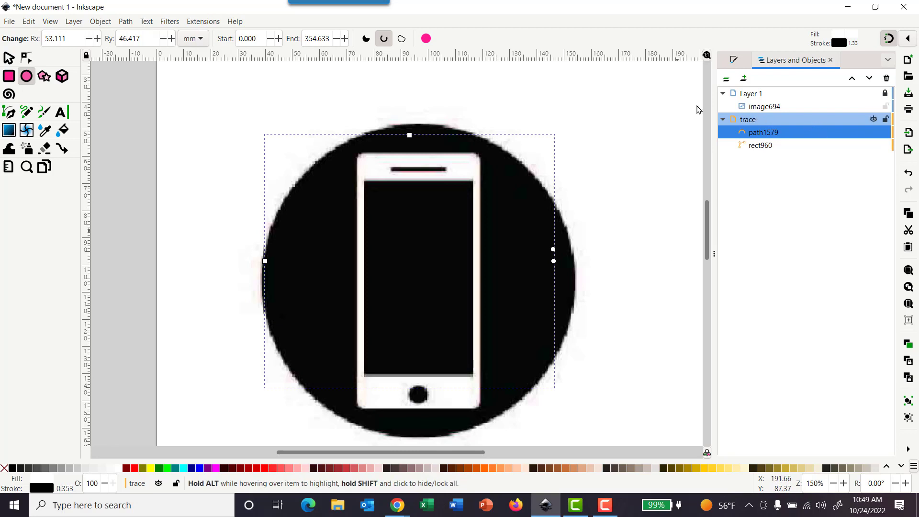
Check the ellipse's fill and stroke colours, hiding Layer 1 briefly to view the traced shapes without the image.
{"action": "left_click", "coordinate": [735, 61]}
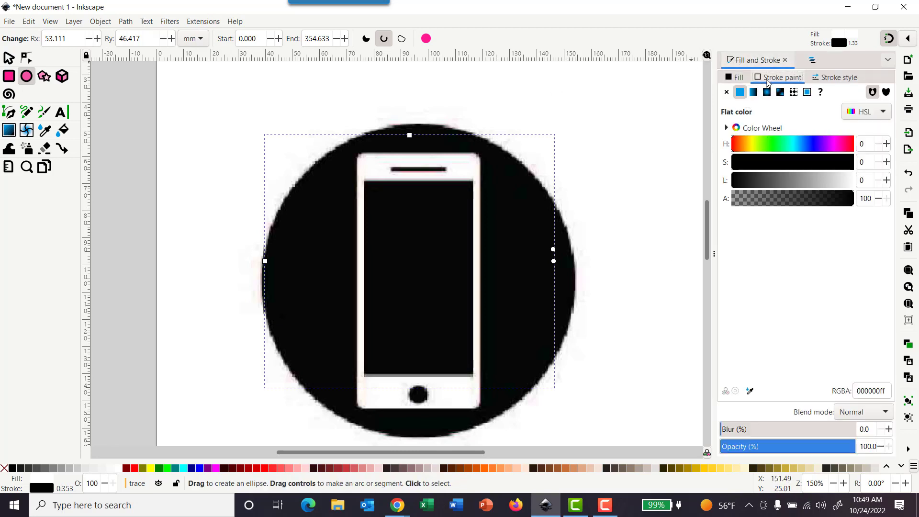
{"action": "left_click", "coordinate": [732, 78]}
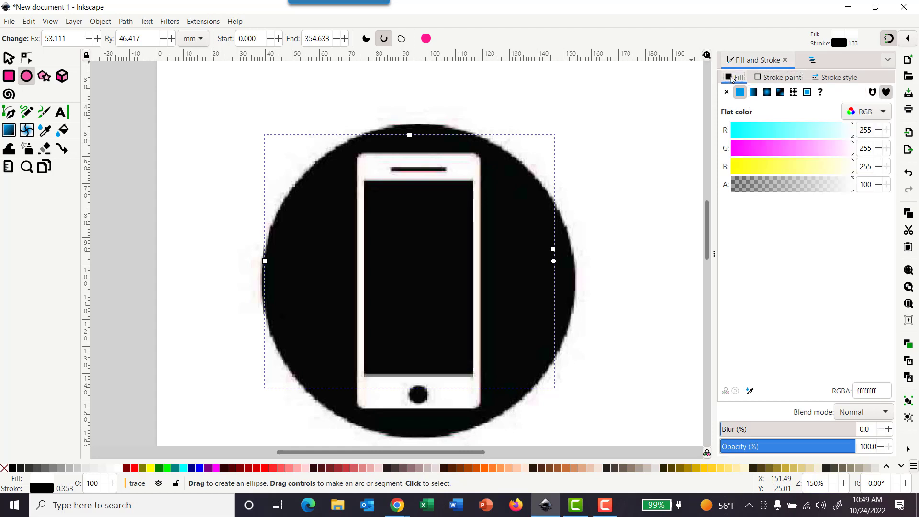
{"action": "left_click", "coordinate": [813, 61]}
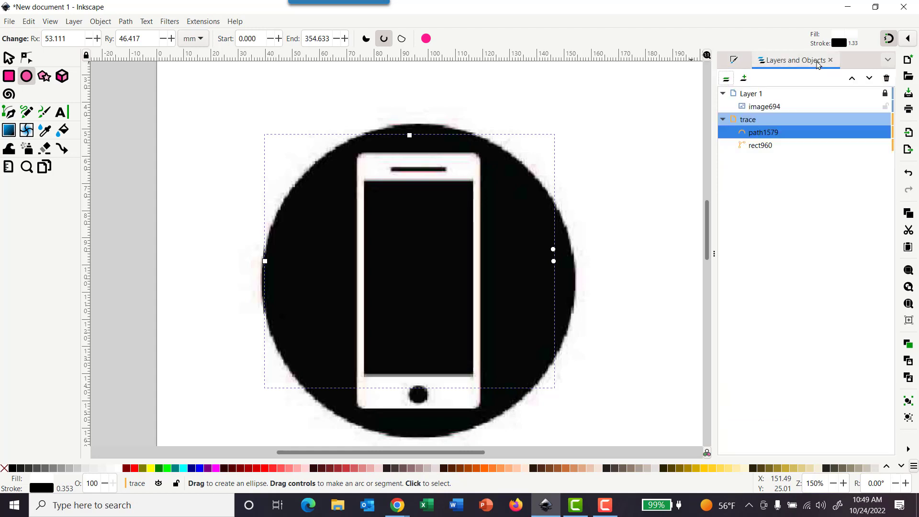
{"action": "left_click", "coordinate": [872, 94]}
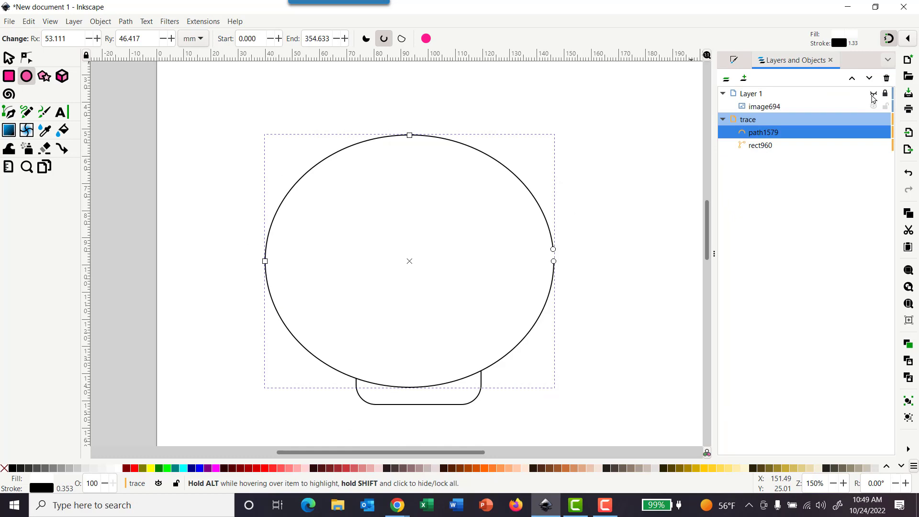
{"action": "left_click", "coordinate": [873, 95]}
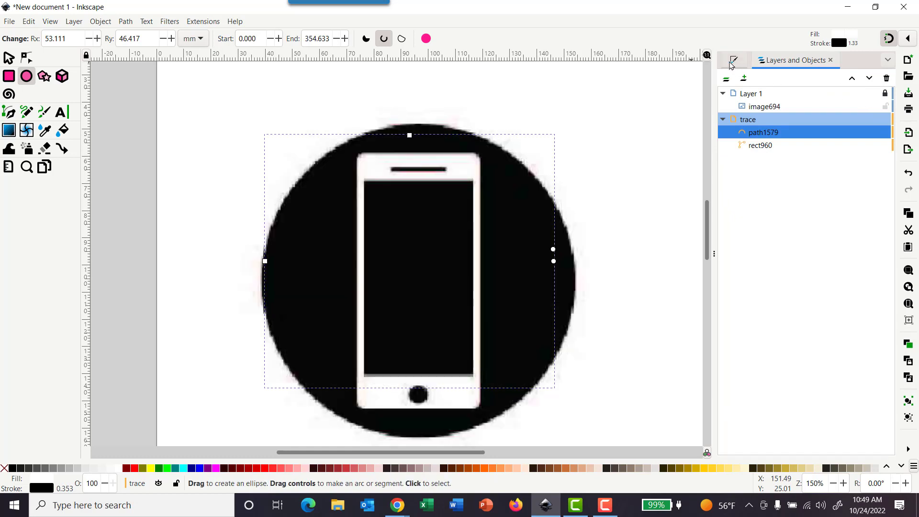
Set the ellipse's fill to flat black with RGB values 0, 0, 0.
{"action": "left_click", "coordinate": [733, 61]}
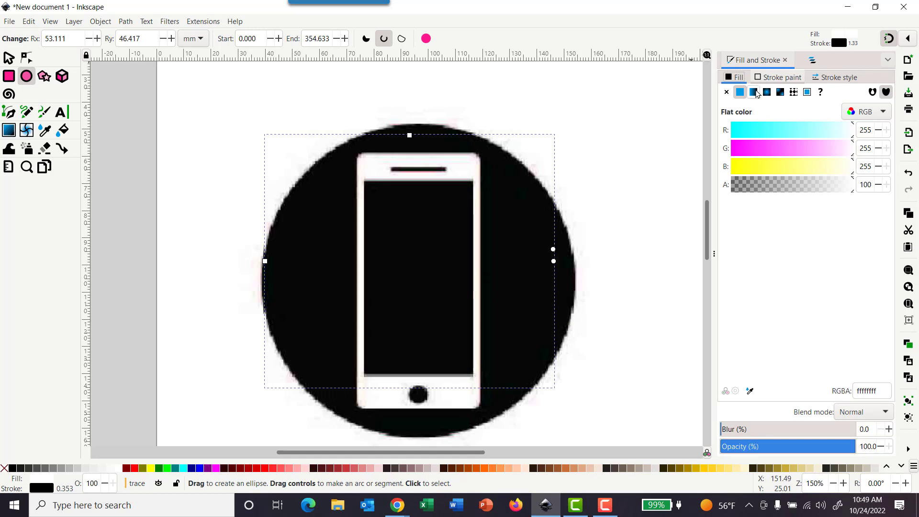
{"action": "left_click", "coordinate": [753, 92]}
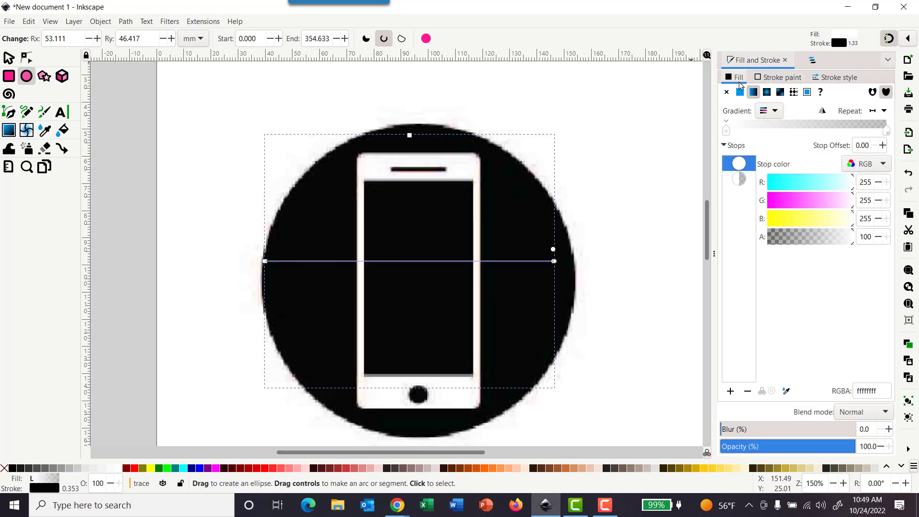
{"action": "left_click", "coordinate": [742, 93]}
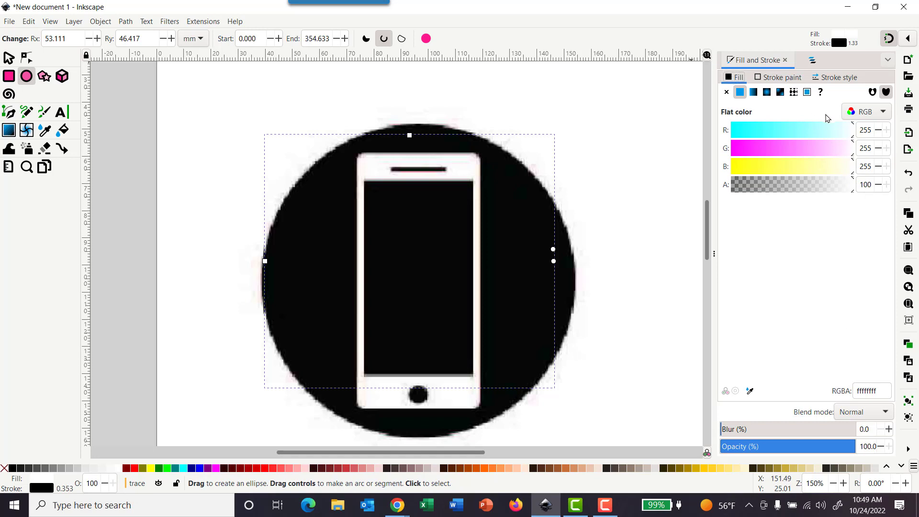
{"action": "left_click_drag", "start_coordinate": [831, 129], "coordinate": [711, 168]}
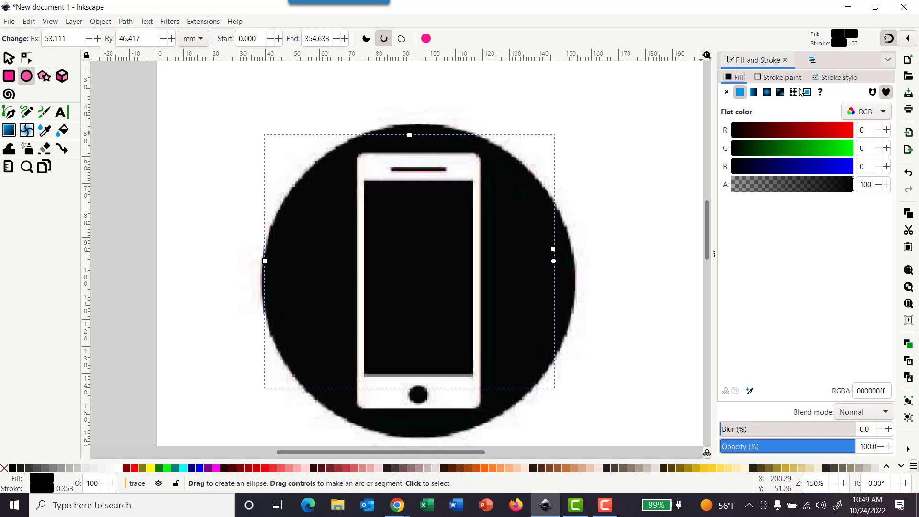
Try to move Layer 1 below the trace layer in the layer order.
{"action": "left_click", "coordinate": [819, 58]}
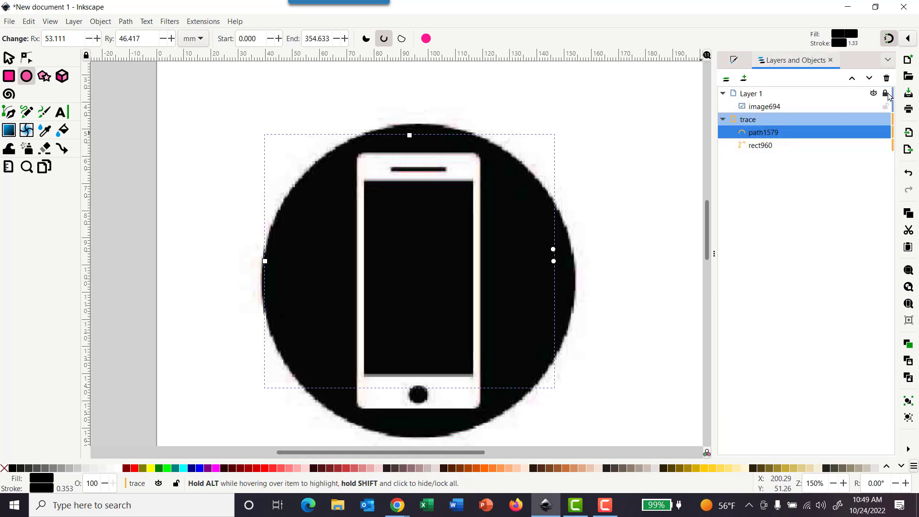
{"action": "left_click_drag", "start_coordinate": [744, 95], "coordinate": [755, 168]}
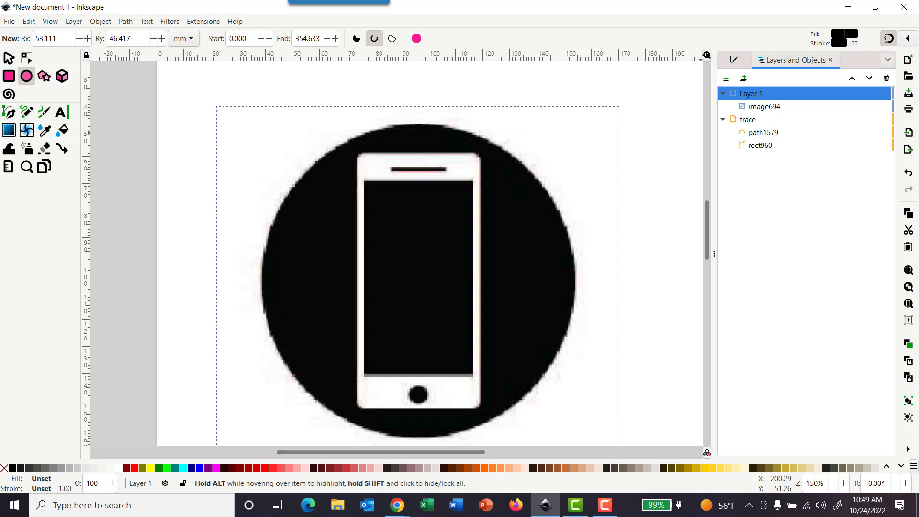
{"action": "left_click", "coordinate": [901, 468]}
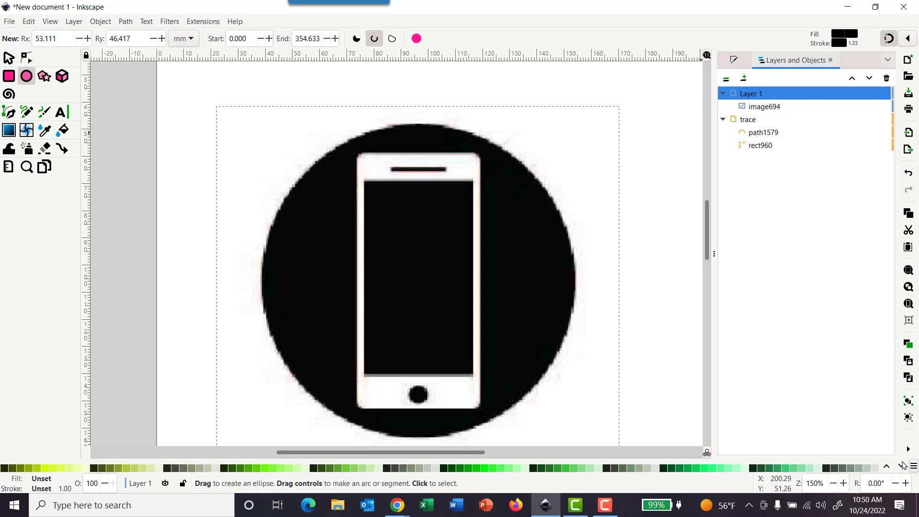
{"action": "left_click", "coordinate": [901, 467]}
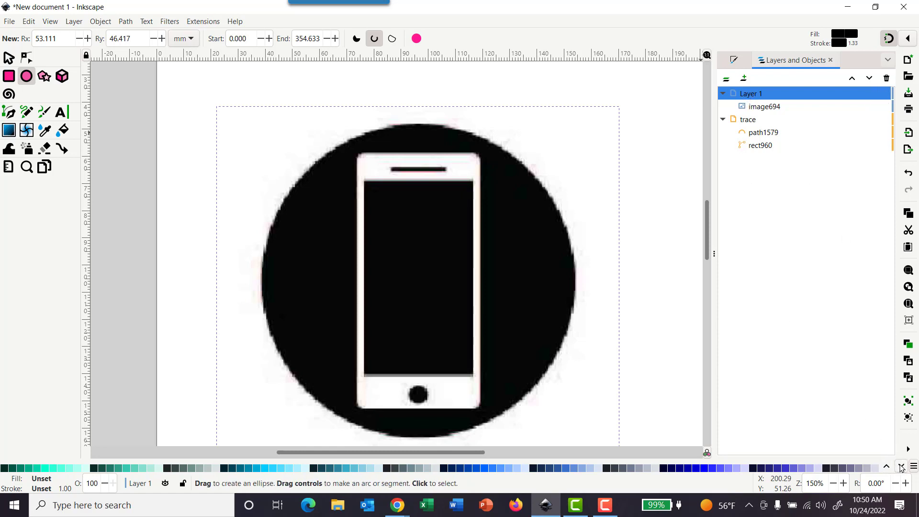
{"action": "left_click", "coordinate": [901, 466]}
{"action": "left_click", "coordinate": [887, 467]}
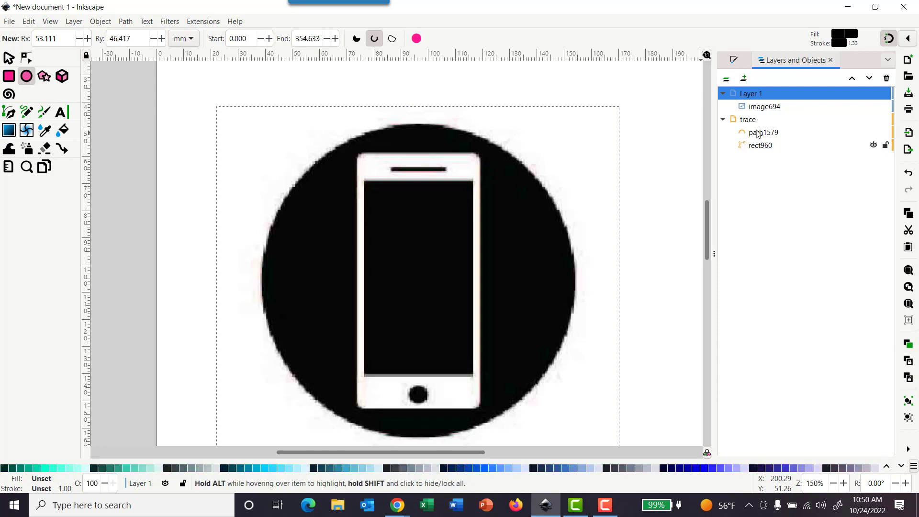
{"action": "left_click", "coordinate": [751, 122]}
{"action": "left_click", "coordinate": [887, 468]}
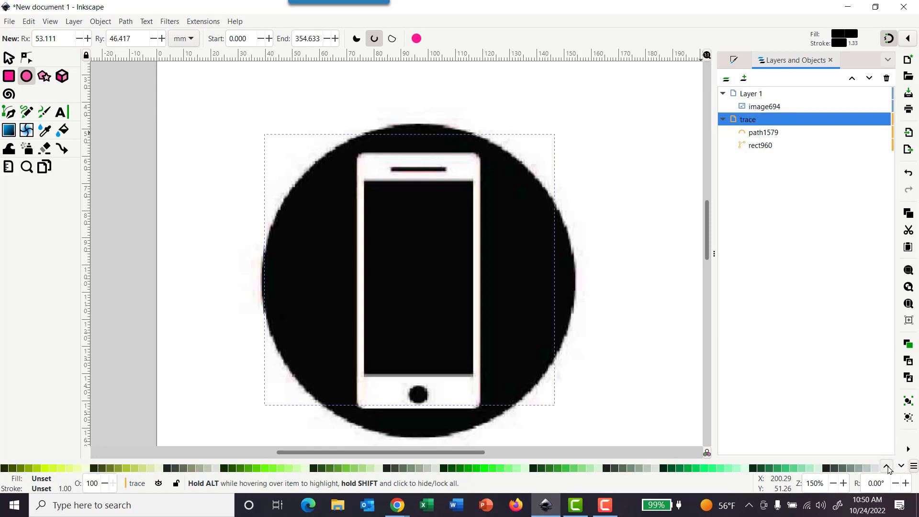
{"action": "left_click", "coordinate": [888, 467]}
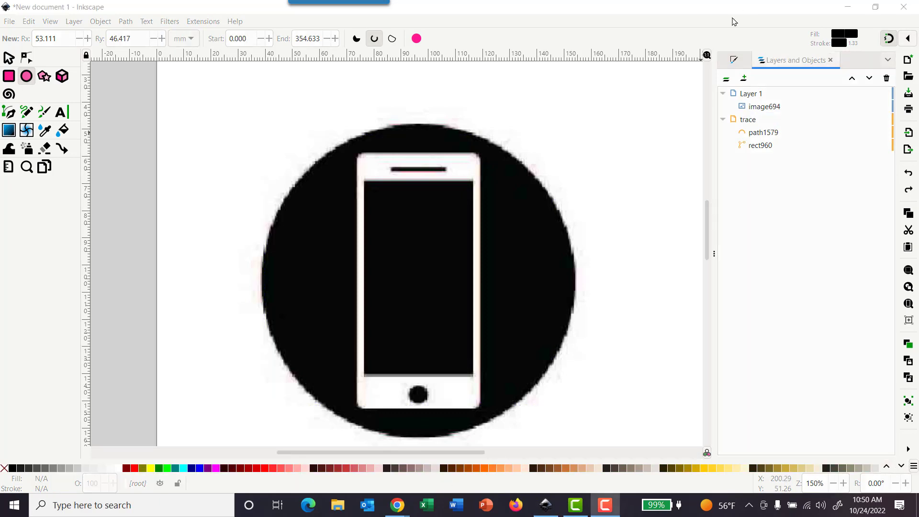
Collapse the layer contents and move the trace layer above Layer 1 in the stacking order.
{"action": "left_click", "coordinate": [758, 93]}
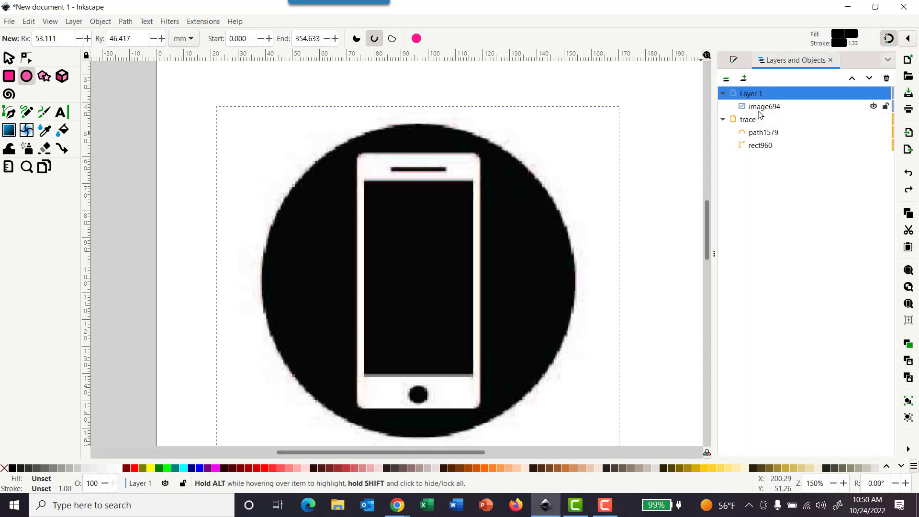
{"action": "left_click", "coordinate": [723, 94]}
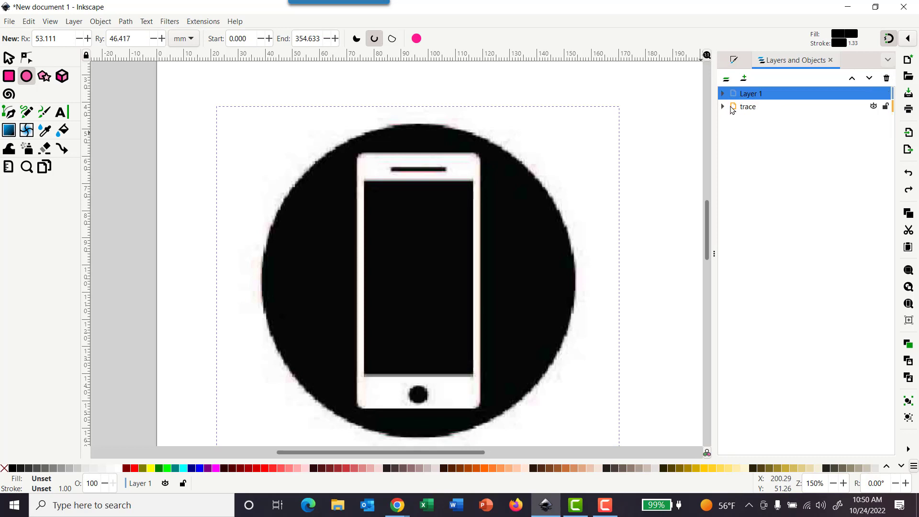
{"action": "left_click_drag", "start_coordinate": [745, 108], "coordinate": [751, 92]}
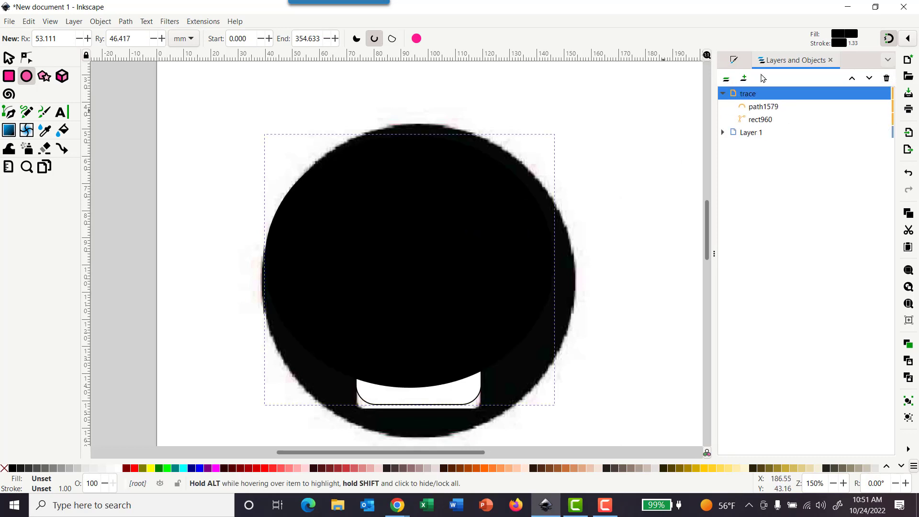
Give all shapes in the trace layer a flat green fill with RGB values 0, 255, 0.
{"action": "left_click", "coordinate": [736, 60]}
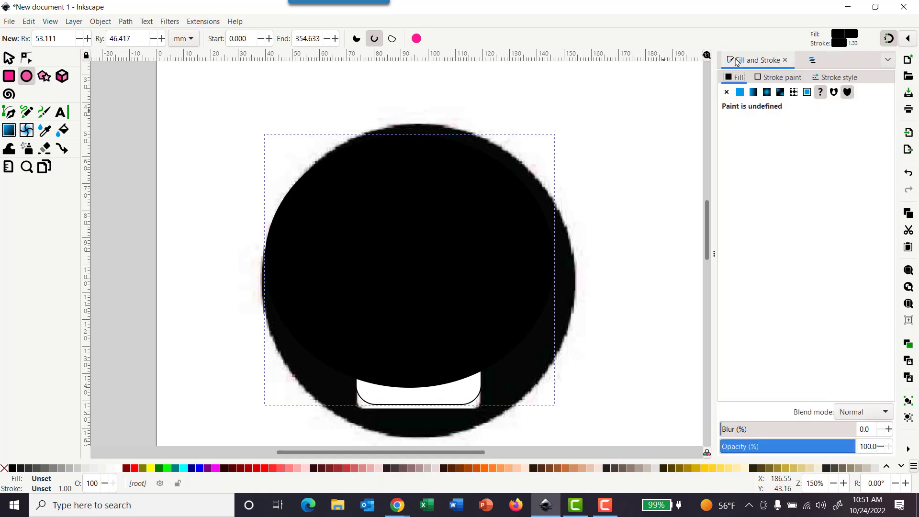
{"action": "left_click", "coordinate": [740, 92]}
{"action": "left_click_drag", "start_coordinate": [804, 150], "coordinate": [725, 152]}
{"action": "left_click", "coordinate": [751, 146]}
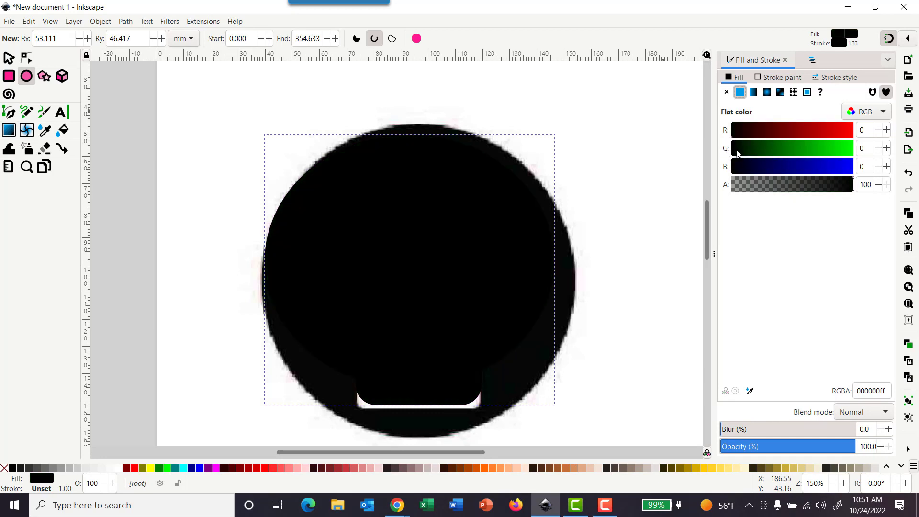
{"action": "left_click", "coordinate": [848, 151]}
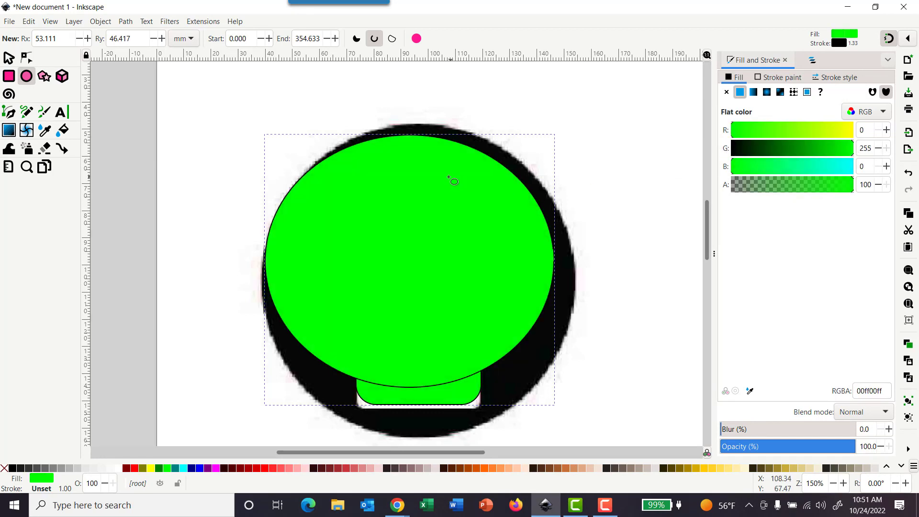
Select the green ellipse and stretch its sides to match the black circle, about 115.7 mm wide and 116.1 mm high.
{"action": "left_click", "coordinate": [9, 58]}
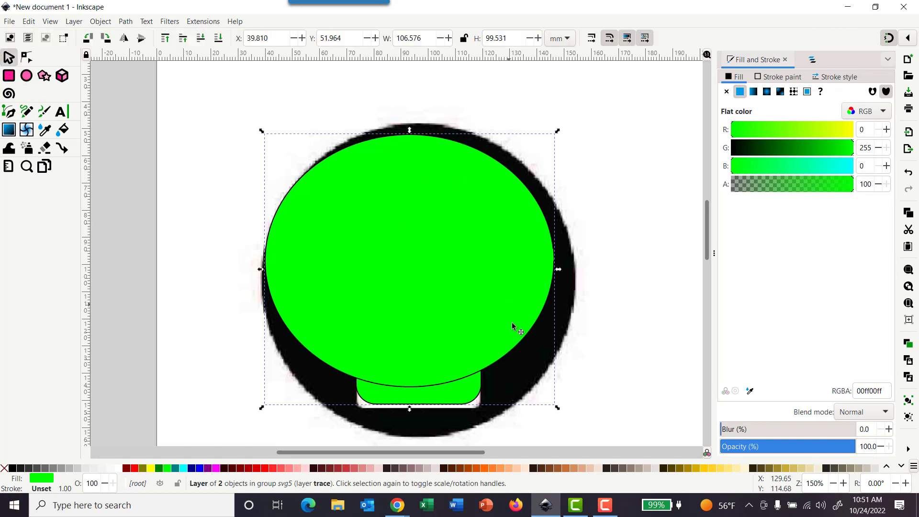
{"action": "scroll", "coordinate": [589, 324], "scroll_direction": "down", "scroll_amount": 4}
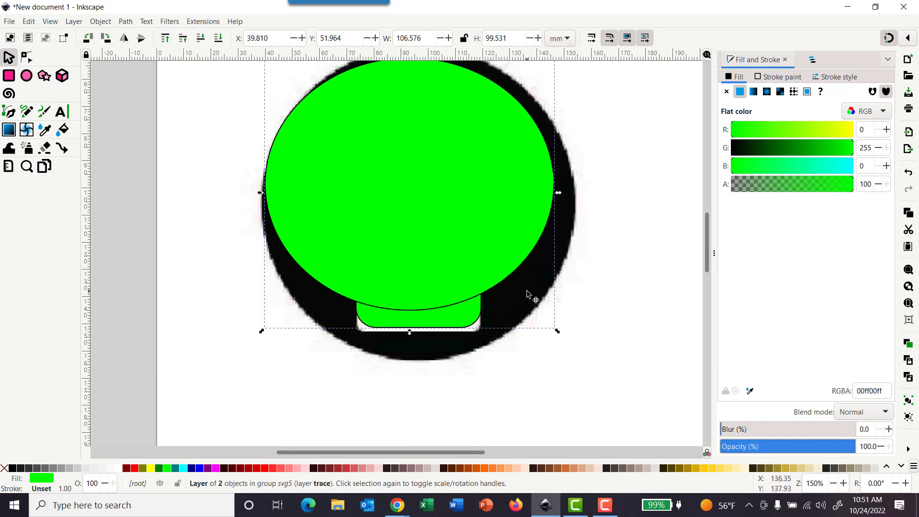
{"action": "left_click", "coordinate": [637, 266]}
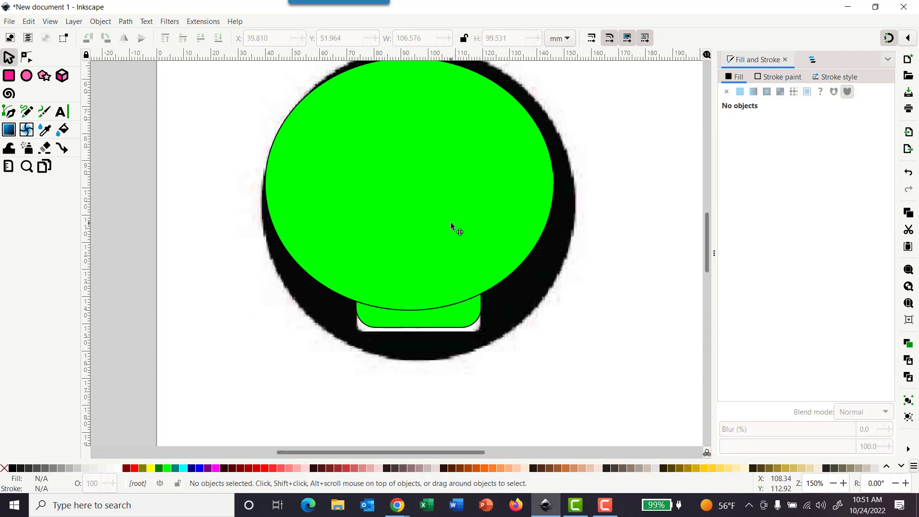
{"action": "left_click", "coordinate": [511, 270]}
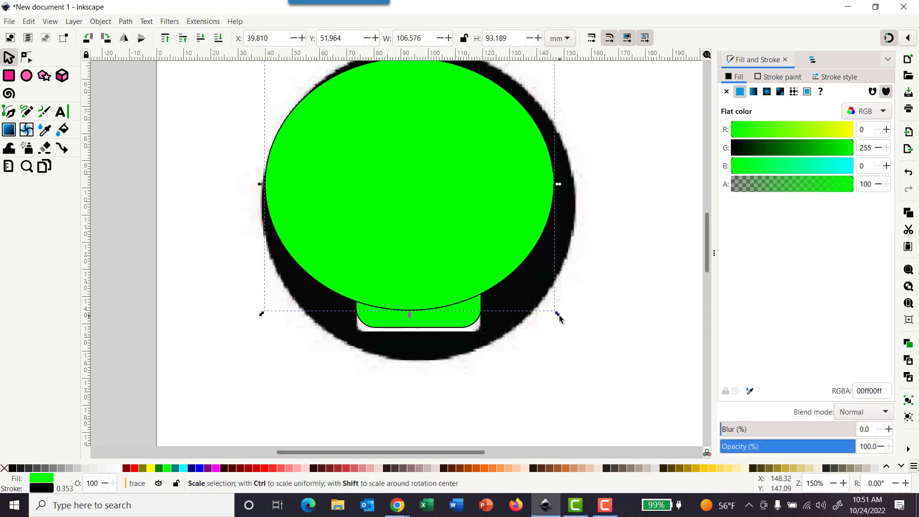
{"action": "left_click_drag", "start_coordinate": [558, 314], "coordinate": [576, 366]}
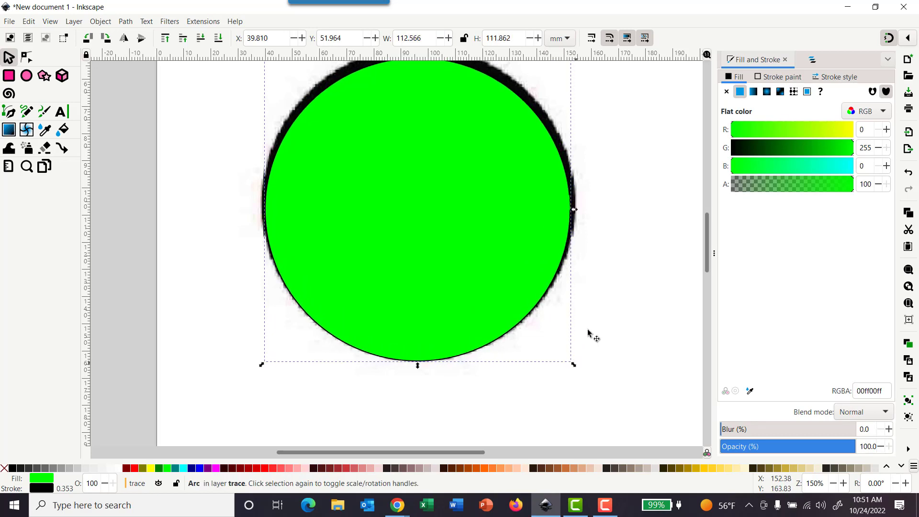
{"action": "scroll", "coordinate": [588, 328], "scroll_direction": "up", "scroll_amount": 3}
{"action": "left_click_drag", "start_coordinate": [413, 129], "coordinate": [418, 120]}
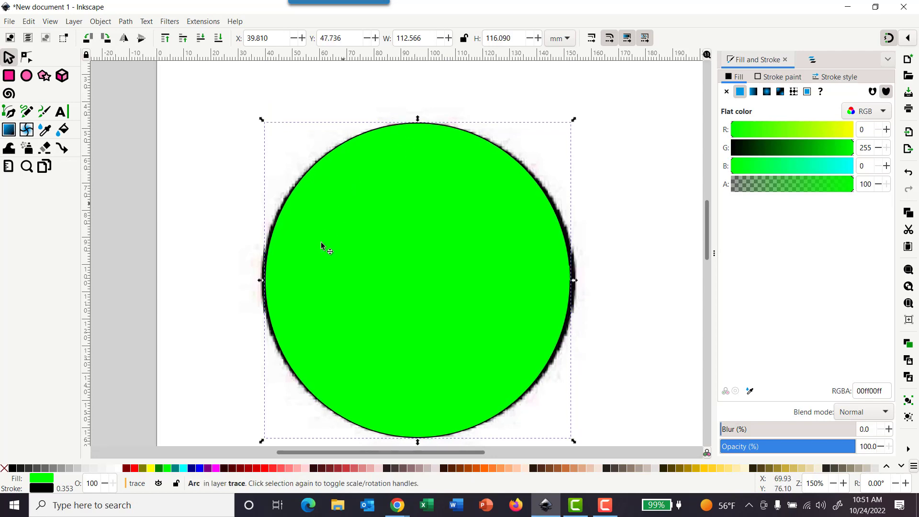
{"action": "left_click_drag", "start_coordinate": [260, 282], "coordinate": [256, 284]}
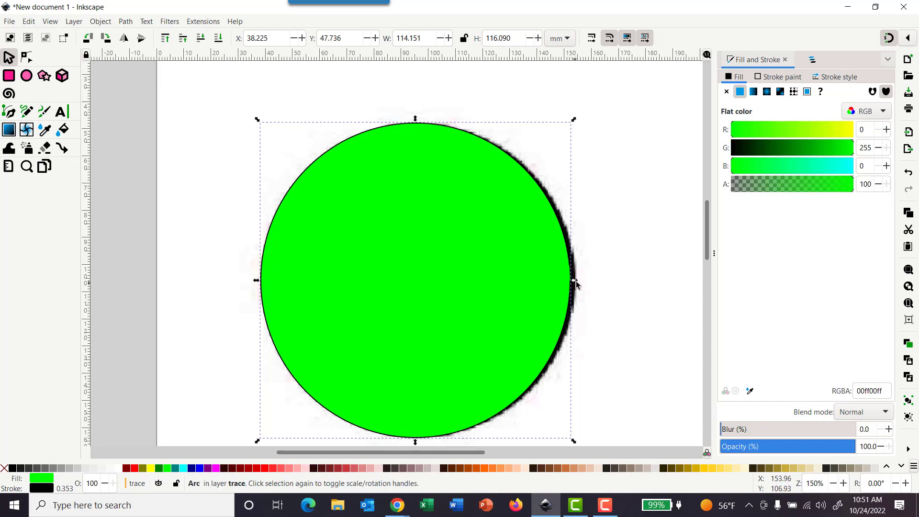
{"action": "left_click_drag", "start_coordinate": [576, 280], "coordinate": [580, 282]}
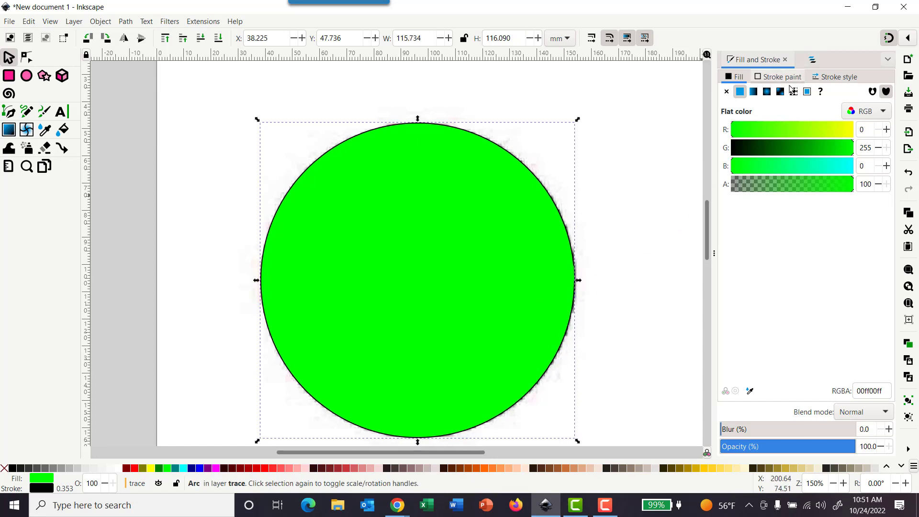
Select the rounded phone-body rectangle hidden behind the green circle and set its fill to black, RGB 0, 0, 0.
{"action": "left_click", "coordinate": [813, 59]}
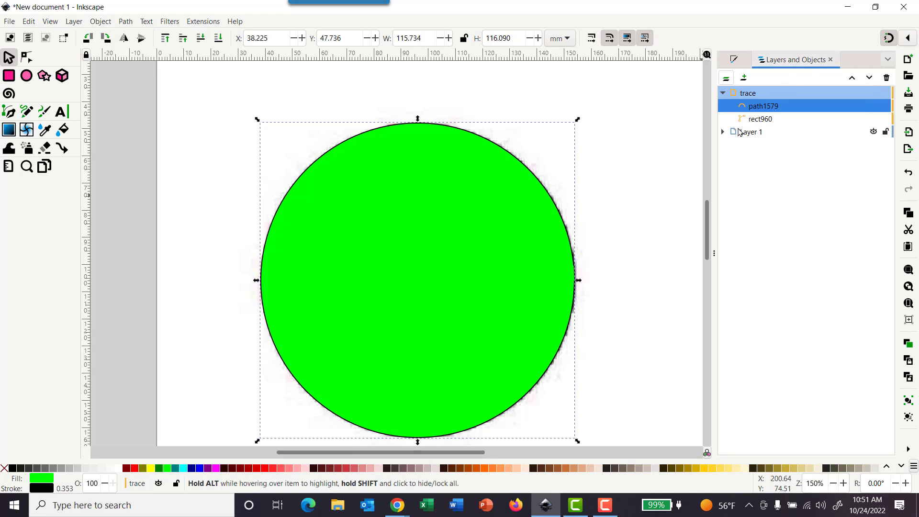
{"action": "left_click", "coordinate": [764, 122]}
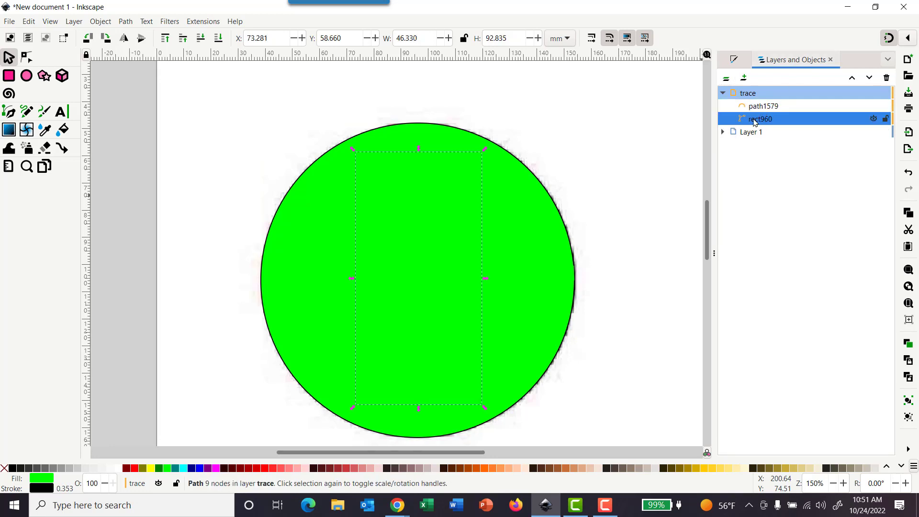
{"action": "left_click", "coordinate": [759, 106]}
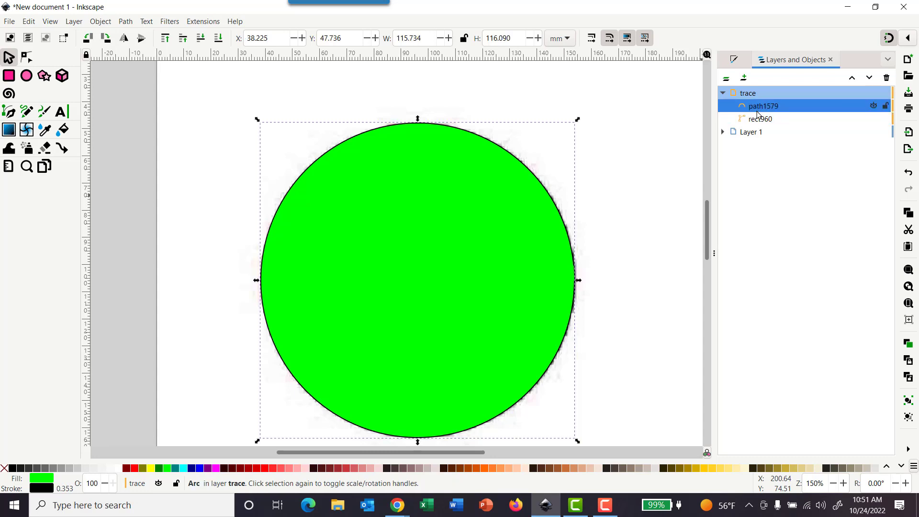
{"action": "left_click", "coordinate": [758, 120]}
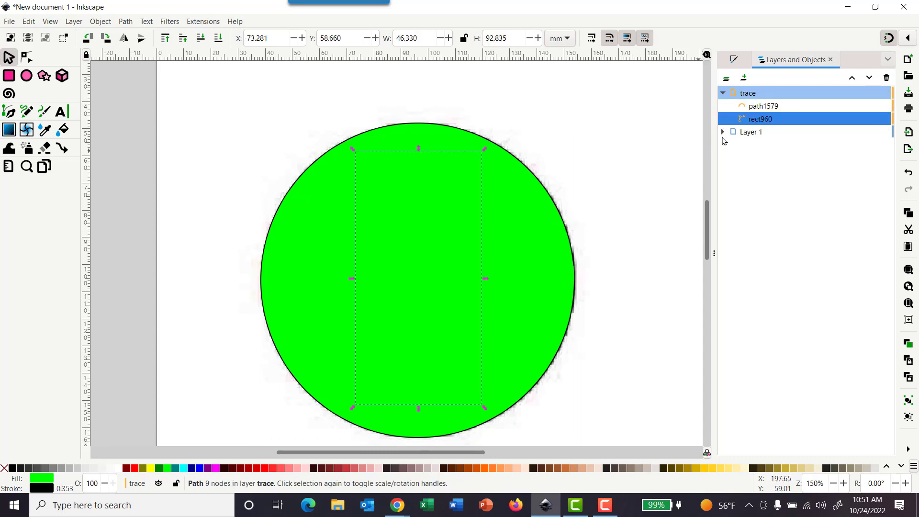
{"action": "left_click", "coordinate": [735, 60]}
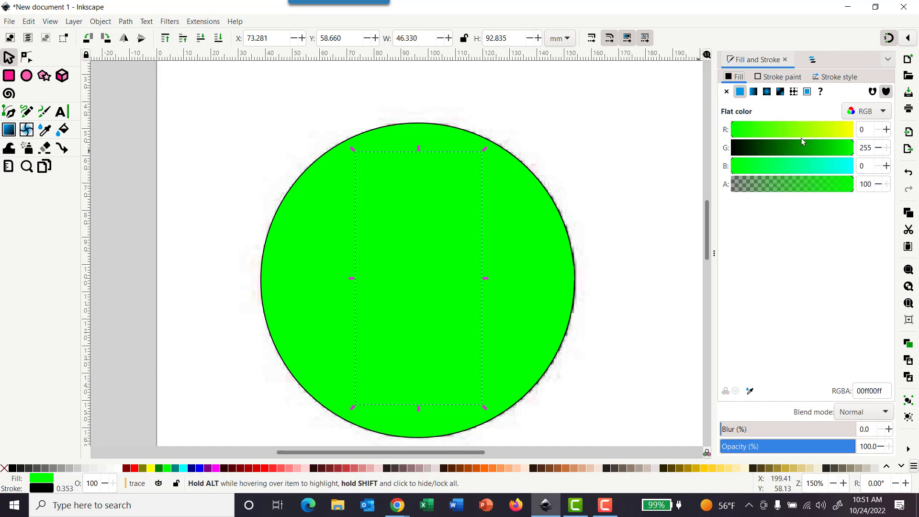
{"action": "left_click_drag", "start_coordinate": [803, 141], "coordinate": [716, 155]}
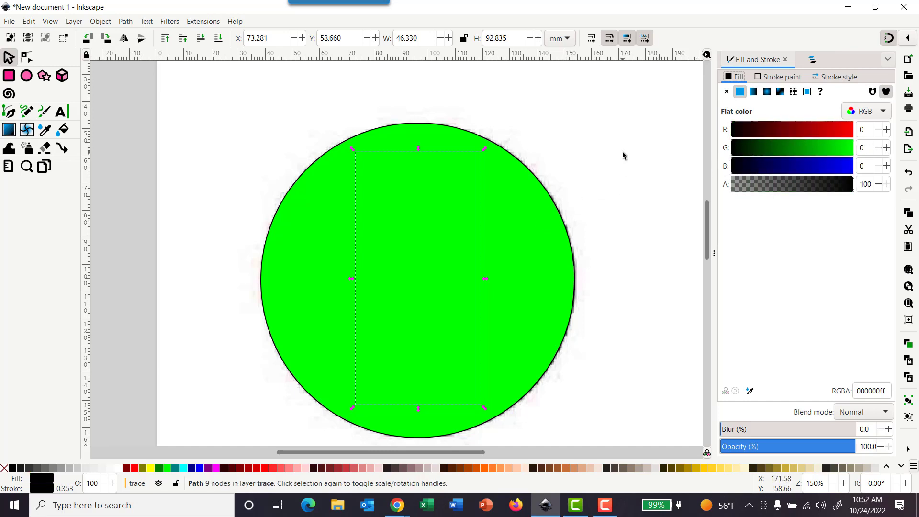
Lower the green circle one level so it sits behind the black rounded rectangle in the trace layer.
{"action": "left_click", "coordinate": [813, 60]}
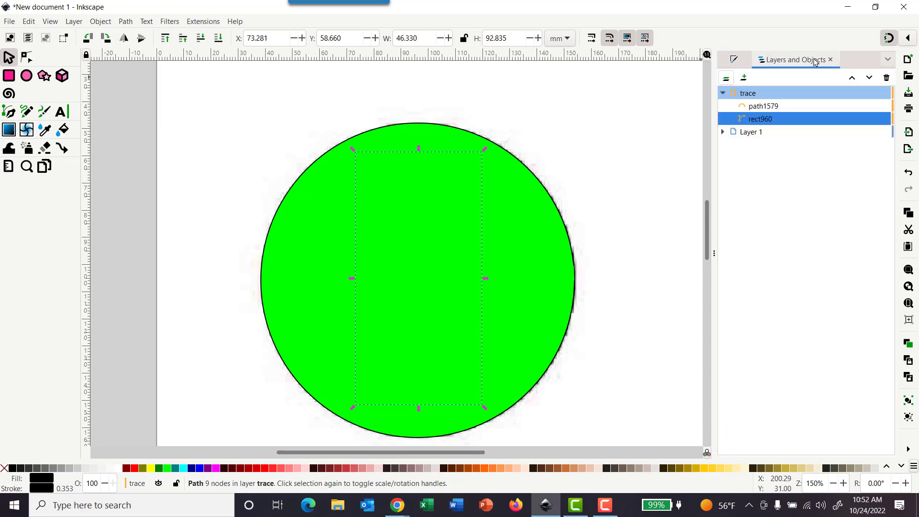
{"action": "left_click", "coordinate": [544, 271]}
{"action": "right_click", "coordinate": [544, 270]}
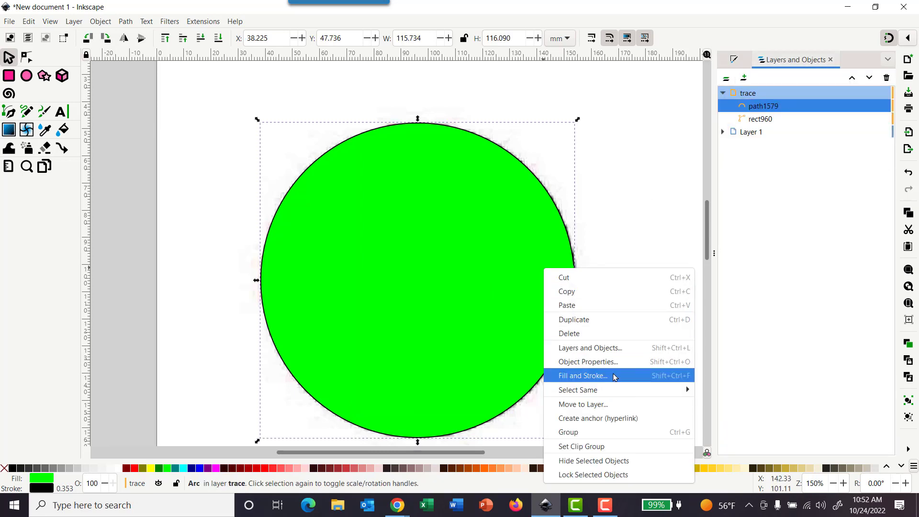
{"action": "mouse_move", "coordinate": [617, 391]}
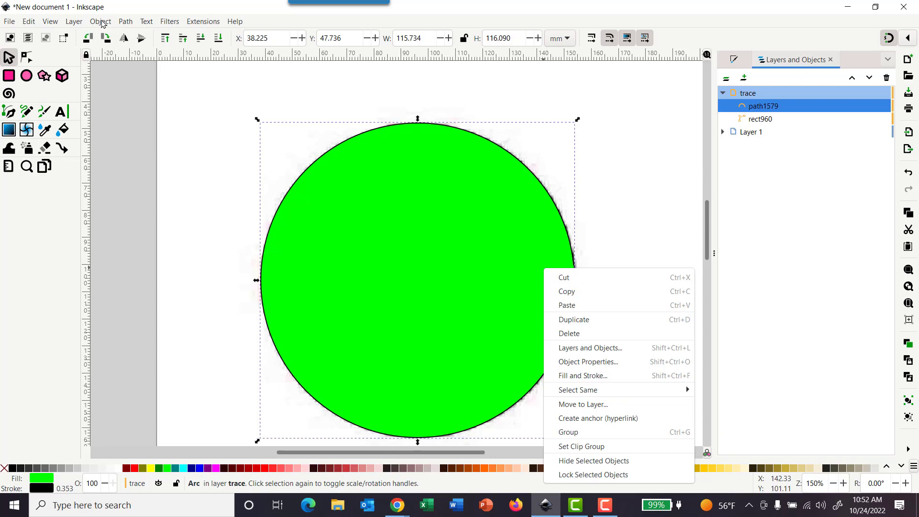
{"action": "left_click", "coordinate": [101, 22]}
{"action": "left_click", "coordinate": [101, 22]}
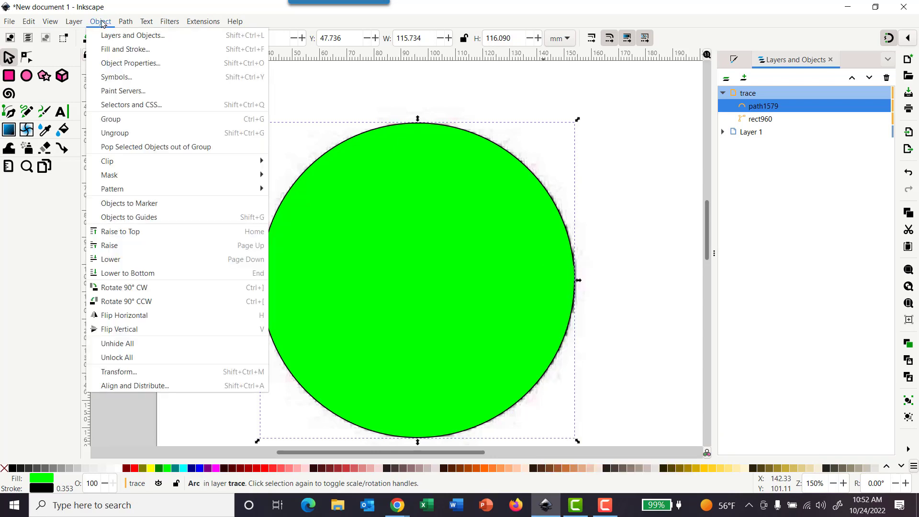
{"action": "left_click", "coordinate": [154, 259]}
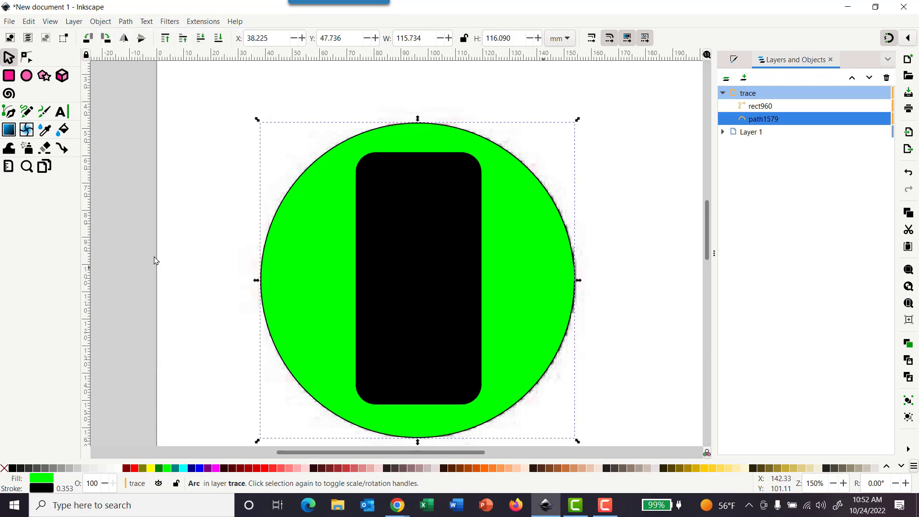
Lock Layer 1 and clear the selection.
{"action": "left_click", "coordinate": [97, 22]}
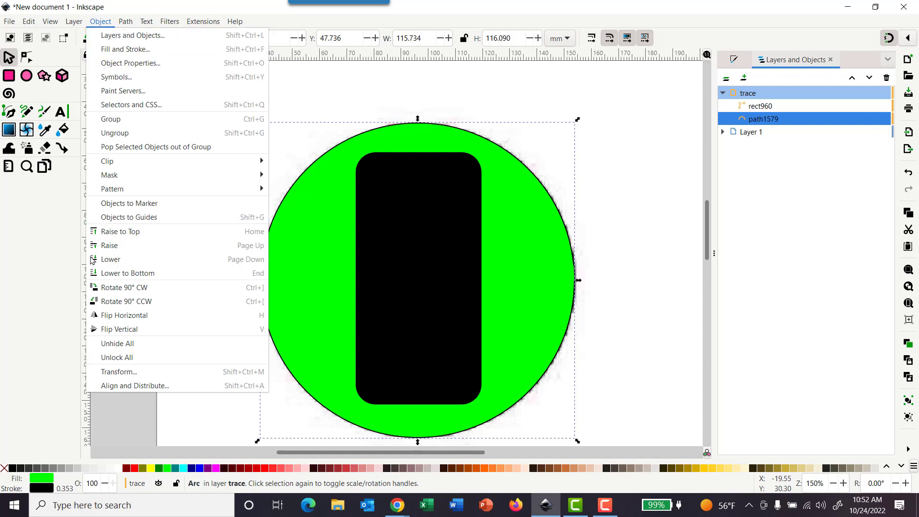
{"action": "left_click", "coordinate": [657, 142]}
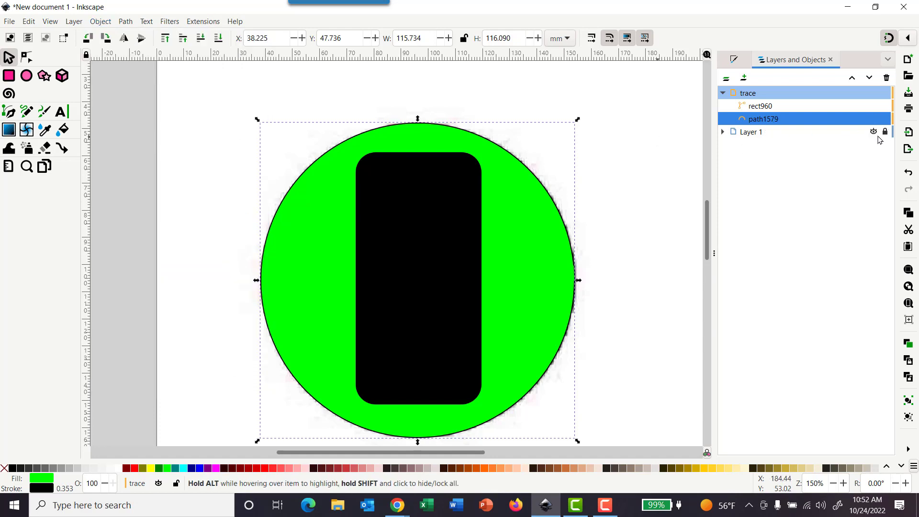
{"action": "left_click", "coordinate": [622, 239]}
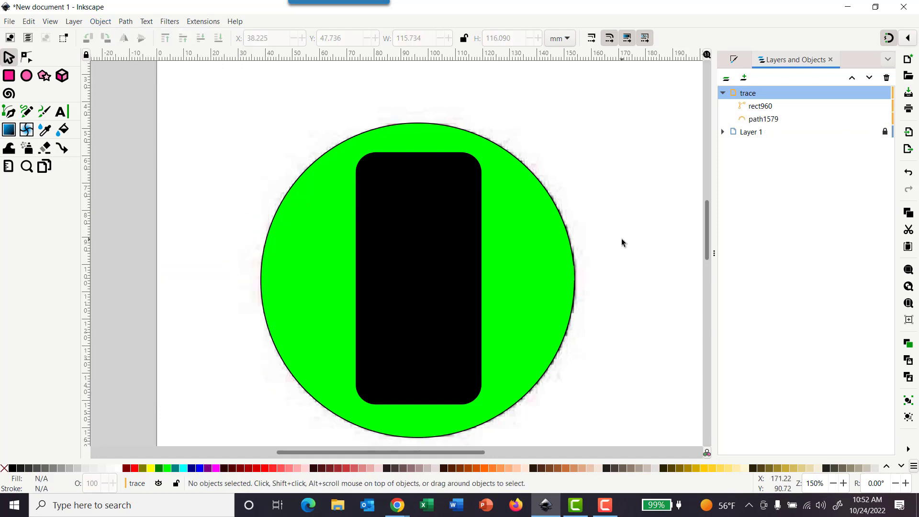
Center the black rectangle and green circle on each other horizontally and vertically, aligned relative to the biggest object.
{"action": "key", "text": "ctrl+a"}
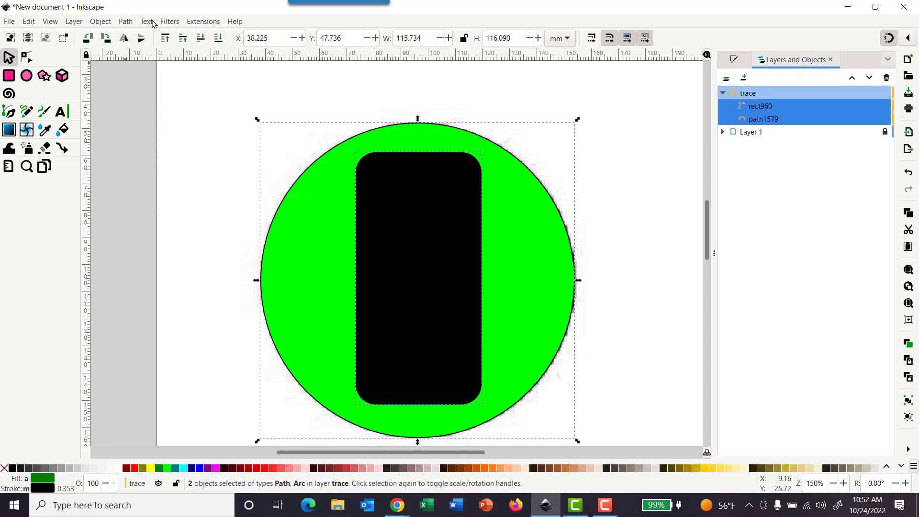
{"action": "left_click", "coordinate": [99, 21]}
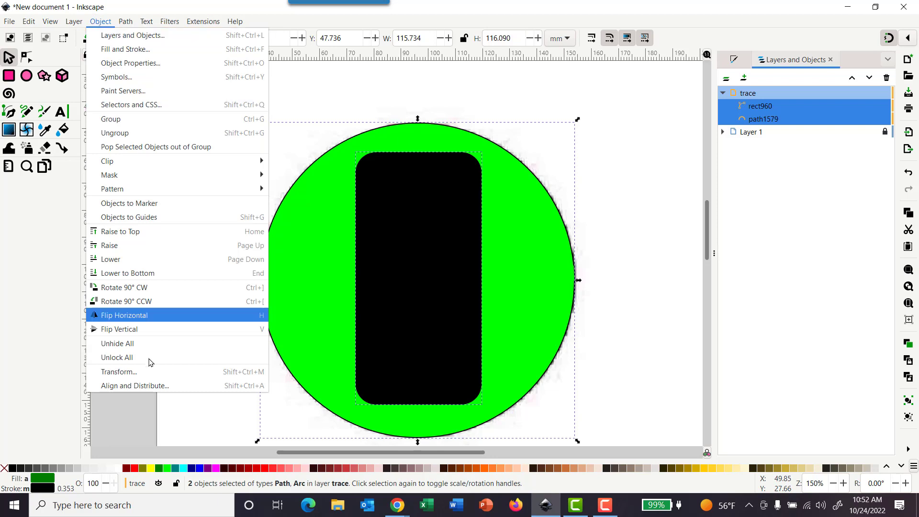
{"action": "left_click", "coordinate": [150, 386]}
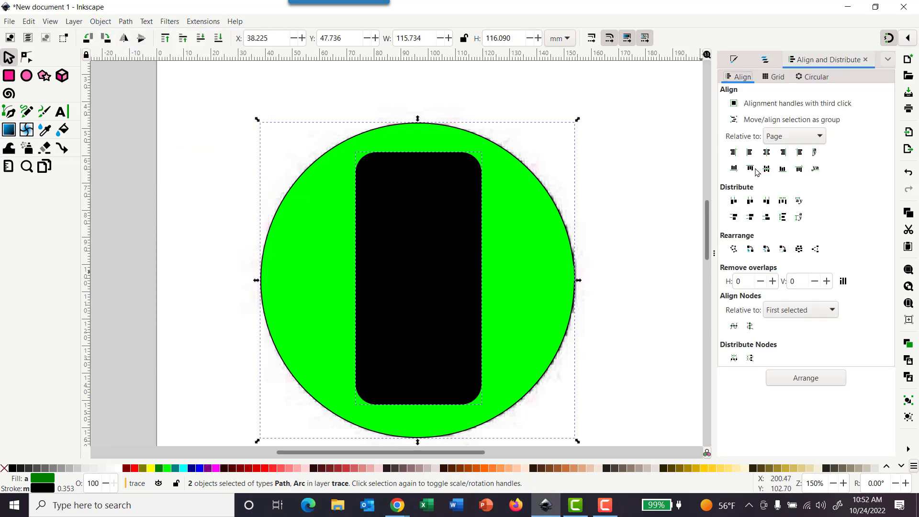
{"action": "left_click", "coordinate": [782, 138]}
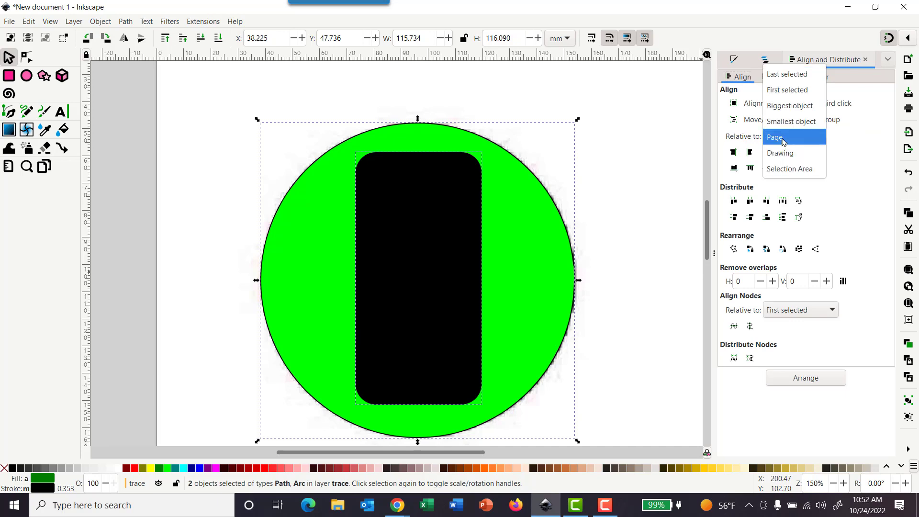
{"action": "left_click", "coordinate": [790, 106]}
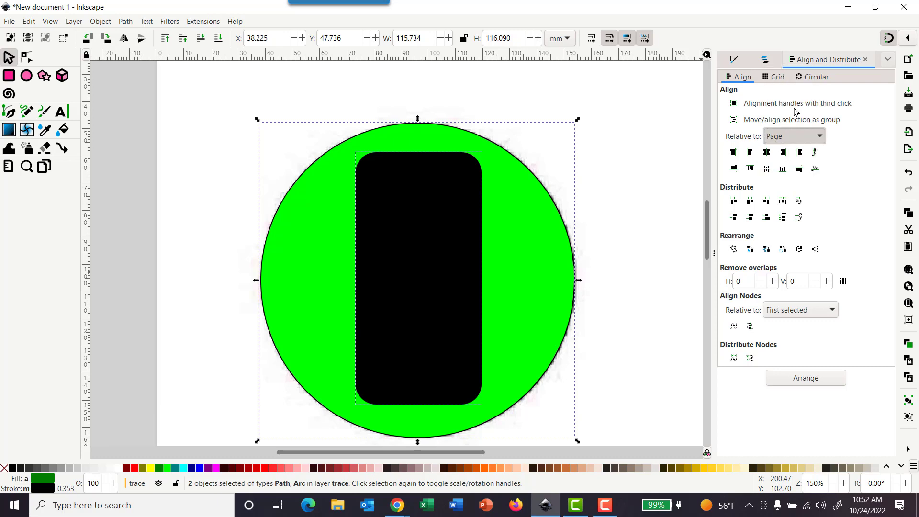
{"action": "left_click", "coordinate": [768, 155]}
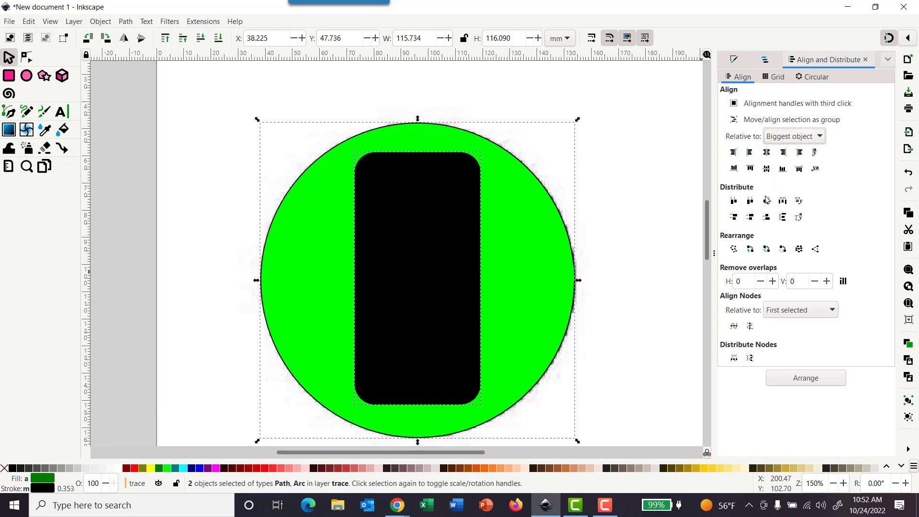
{"action": "left_click", "coordinate": [767, 170]}
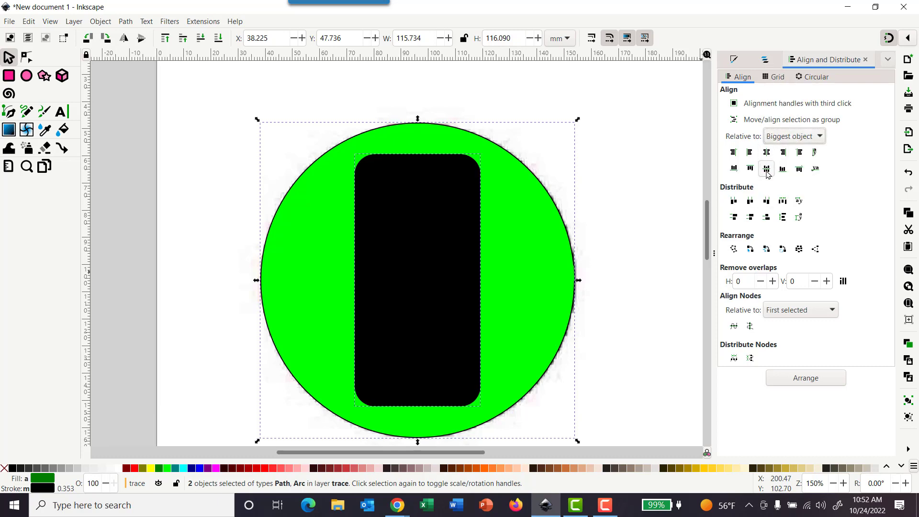
{"action": "left_click", "coordinate": [658, 281]}
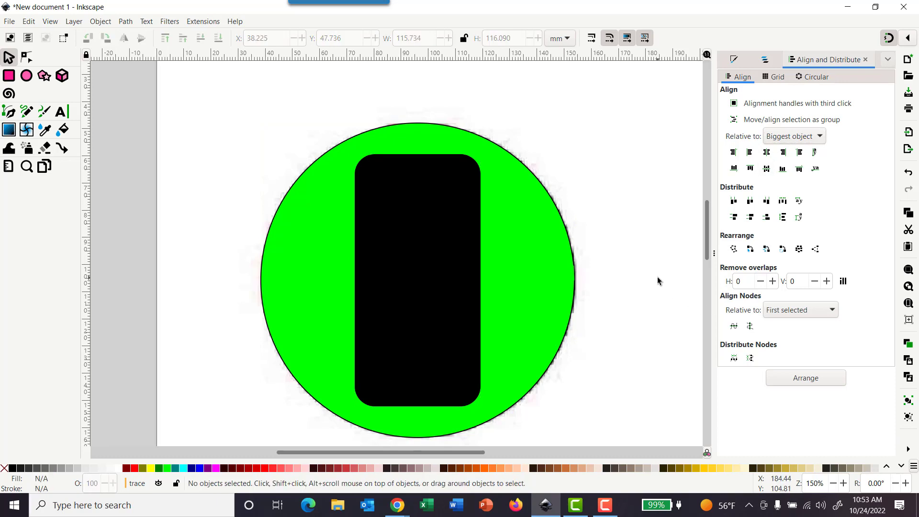
Expand Layer 1 and try to reorder it above the trace layer in the layer list.
{"action": "left_click", "coordinate": [768, 60]}
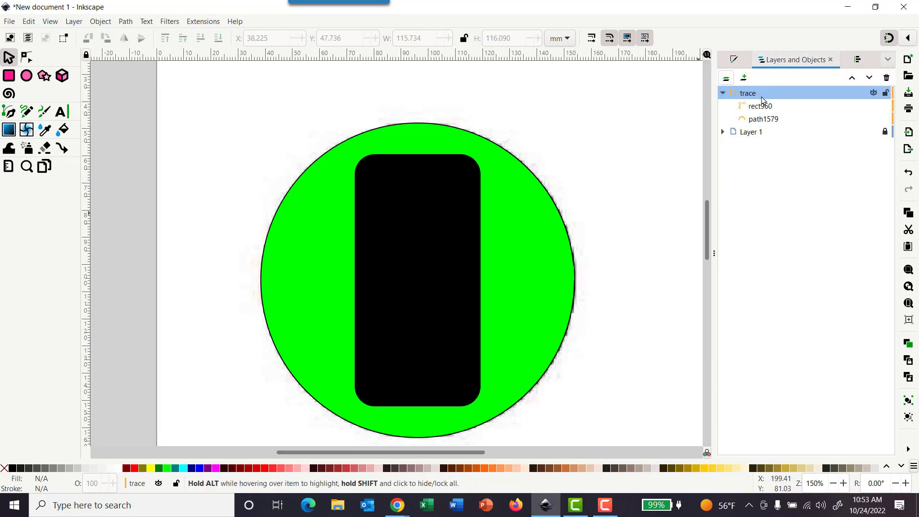
{"action": "left_click", "coordinate": [723, 132]}
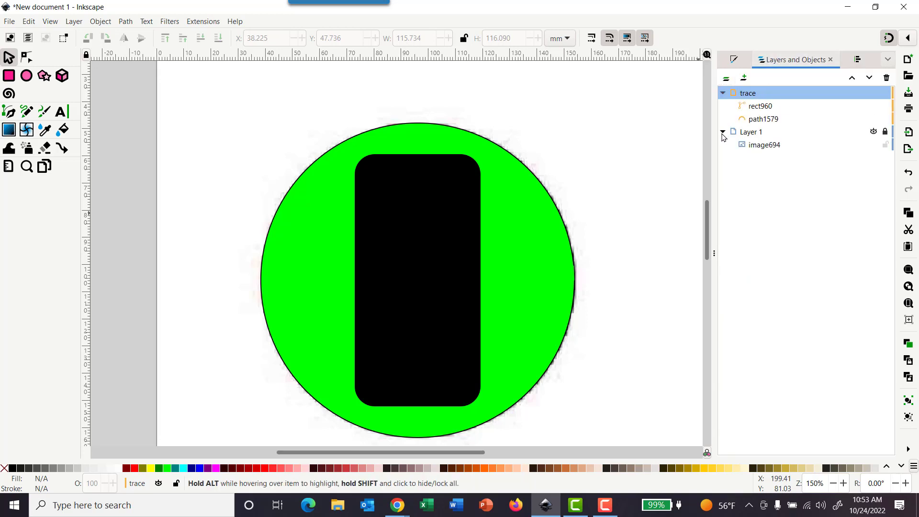
{"action": "left_click", "coordinate": [722, 131]}
{"action": "mouse_move", "coordinate": [742, 132]}
{"action": "left_mouse_down"}
{"action": "mouse_move", "coordinate": [739, 86]}
{"action": "mouse_move", "coordinate": [746, 94]}
{"action": "left_mouse_up"}
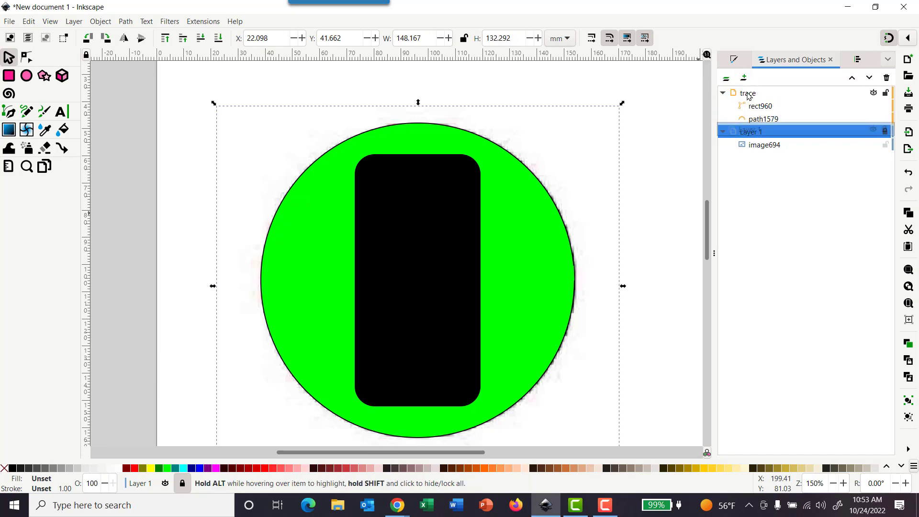
{"action": "left_click", "coordinate": [745, 95]}
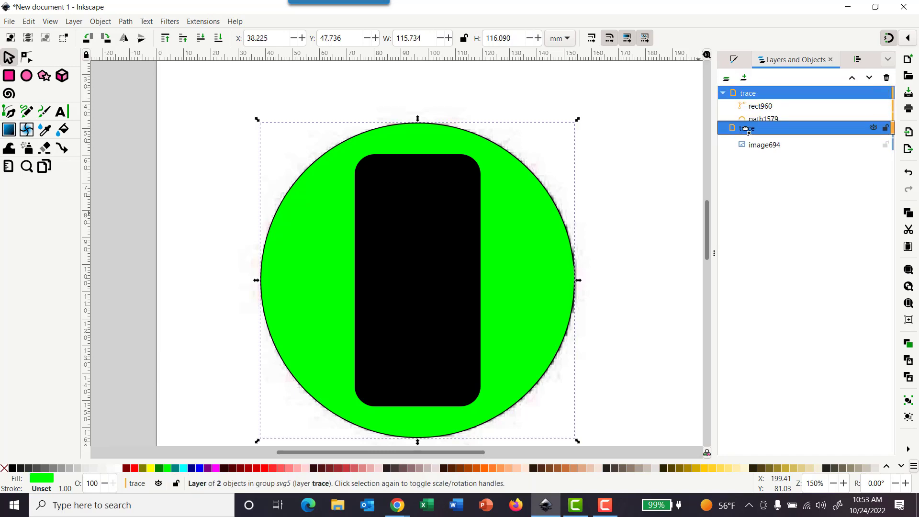
Collapse the layer contents and try to reposition the trace layer beneath Layer 1.
{"action": "left_click", "coordinate": [724, 132]}
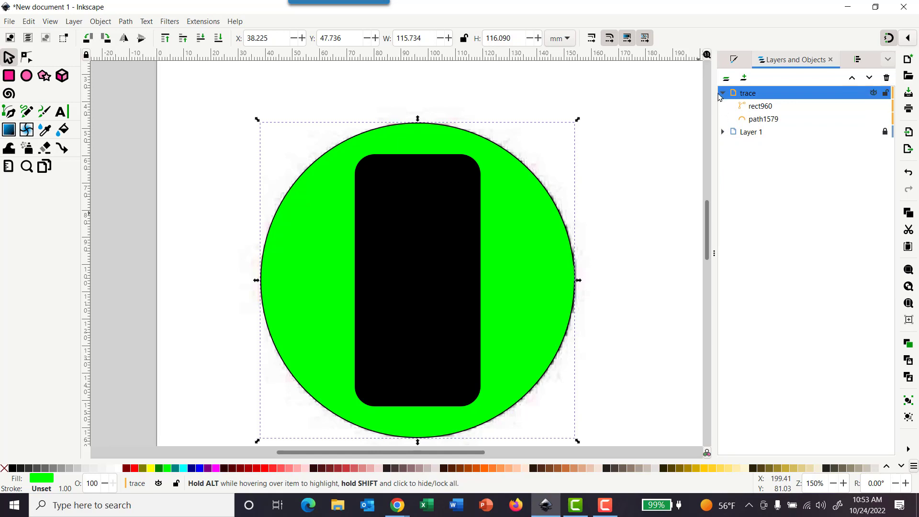
{"action": "left_click", "coordinate": [722, 93]}
{"action": "left_click_drag", "start_coordinate": [746, 94], "coordinate": [748, 131]}
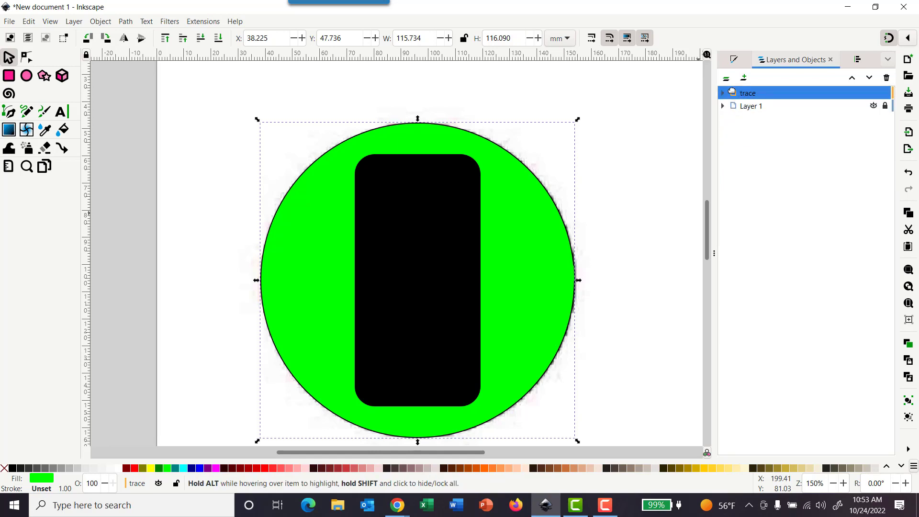
{"action": "left_click", "coordinate": [737, 106]}
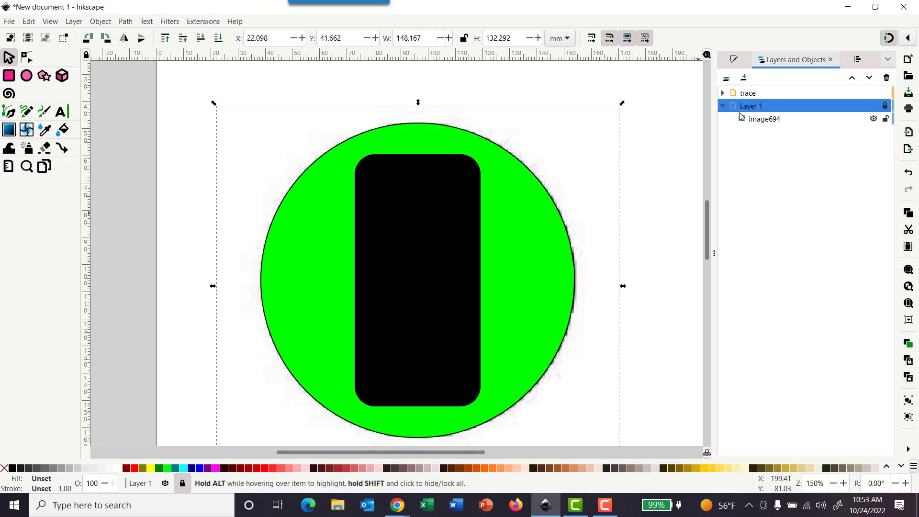
{"action": "mouse_move", "coordinate": [737, 94]}
{"action": "left_mouse_down"}
{"action": "mouse_move", "coordinate": [738, 188]}
{"action": "mouse_move", "coordinate": [738, 166]}
{"action": "left_mouse_up"}
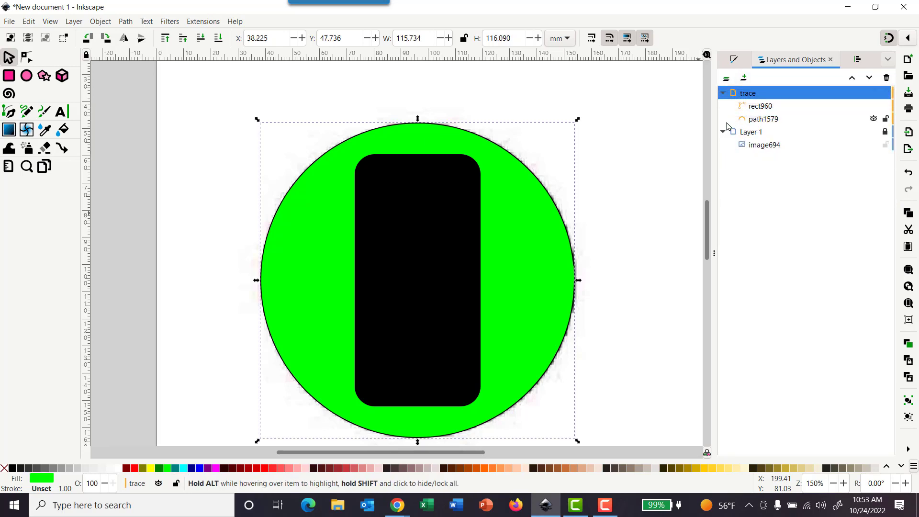
Collapse both layers and lower the trace layer below Layer 1 in the stacking order.
{"action": "left_click", "coordinate": [723, 132]}
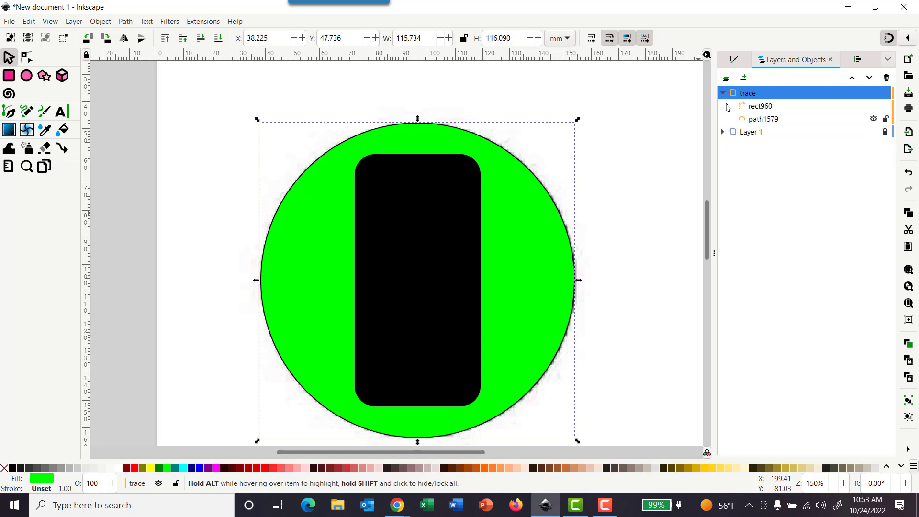
{"action": "left_click", "coordinate": [722, 132]}
{"action": "left_click", "coordinate": [722, 132]}
{"action": "left_click", "coordinate": [722, 93]}
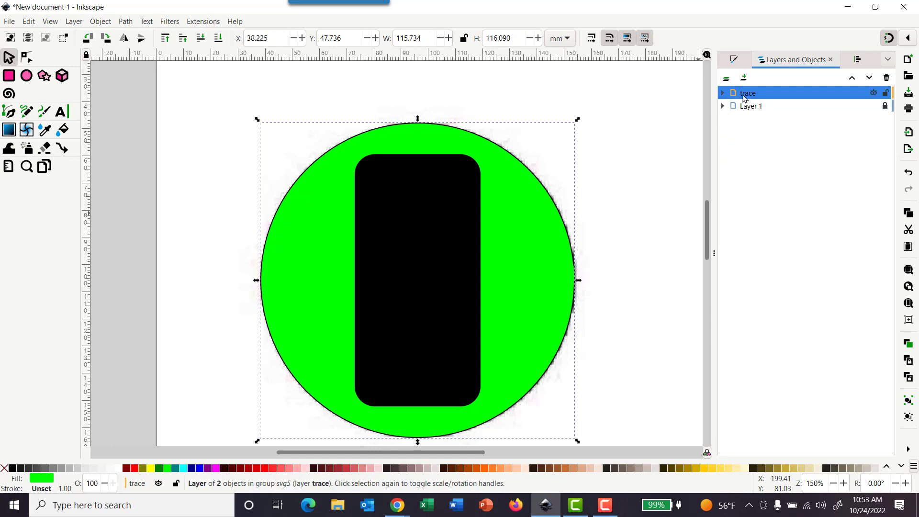
{"action": "left_click", "coordinate": [869, 77]}
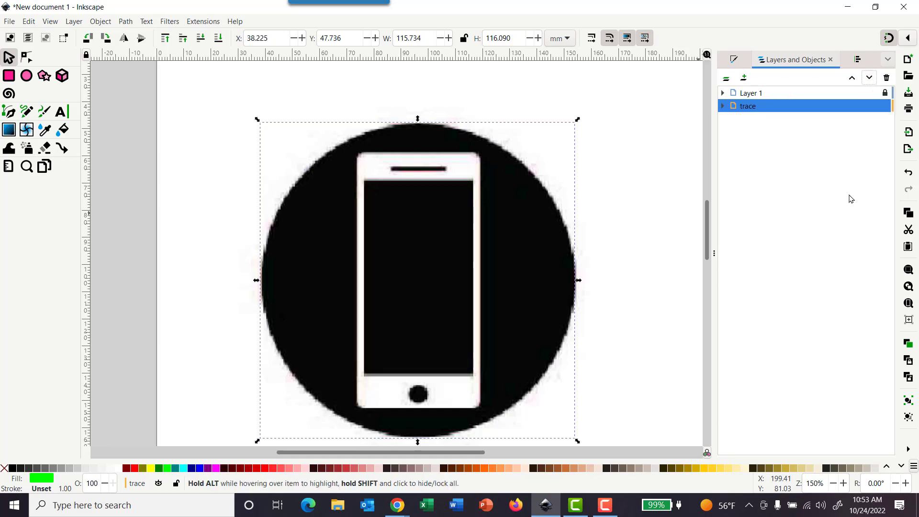
Add a new layer named "screen, sepaker, homebutton" below the trace layer.
{"action": "left_click", "coordinate": [802, 107]}
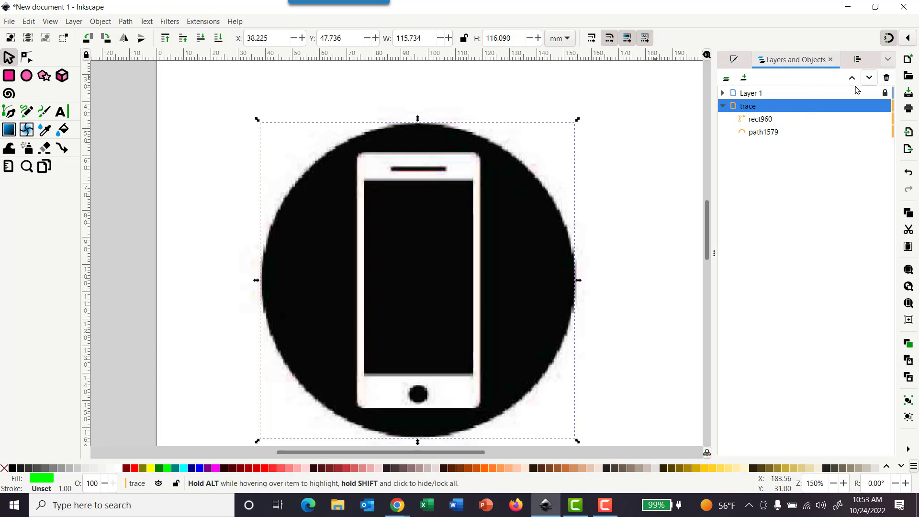
{"action": "left_click", "coordinate": [744, 78]}
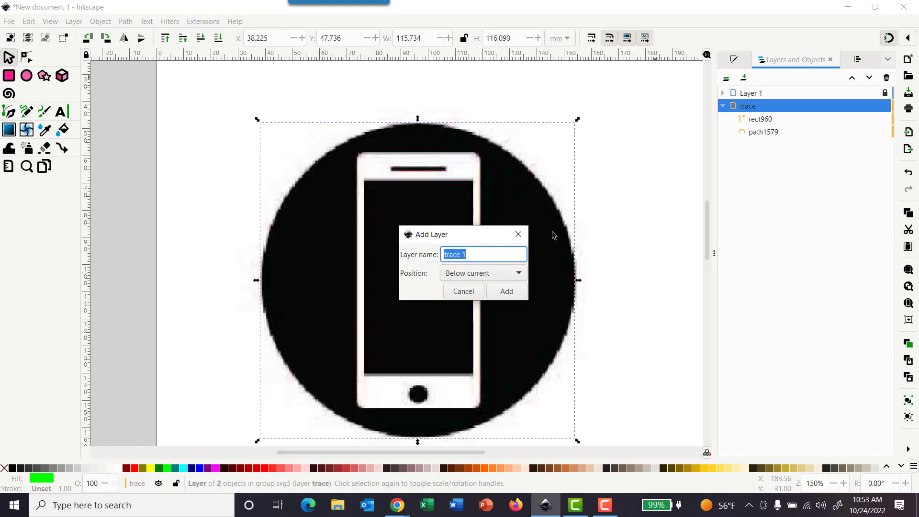
{"action": "type", "text": "s"}
{"action": "type", "text": "creen, sepaker, home"}
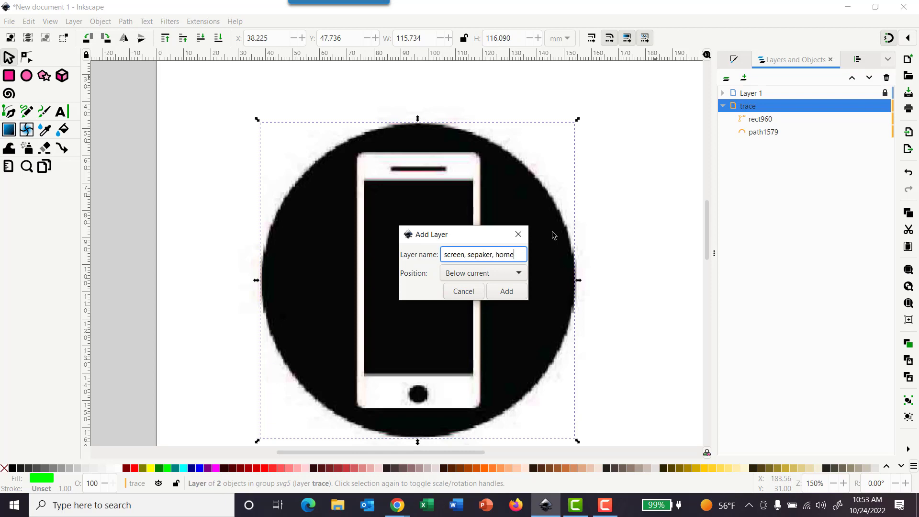
{"action": "type", "text": "button"}
{"action": "key", "text": "Return"}
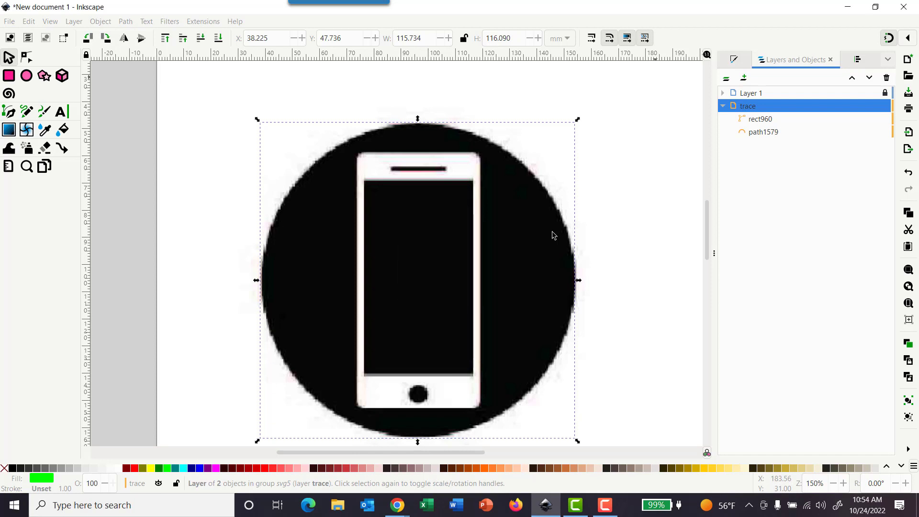
Draw an ellipse over the home button, radii about 3.8 by 3.7 mm, and a rectangle about 46 by 74 mm over the screen.
{"action": "key", "text": "e"}
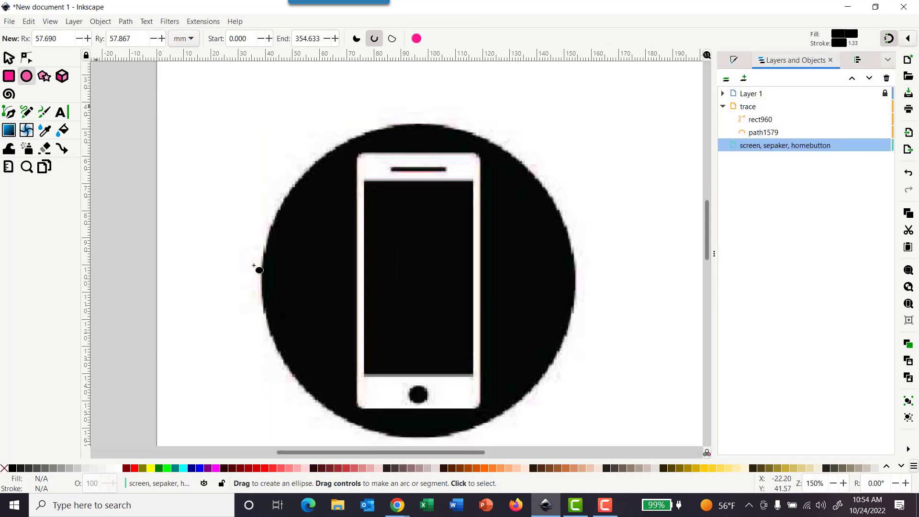
{"action": "left_click_drag", "start_coordinate": [410, 390], "coordinate": [428, 405]}
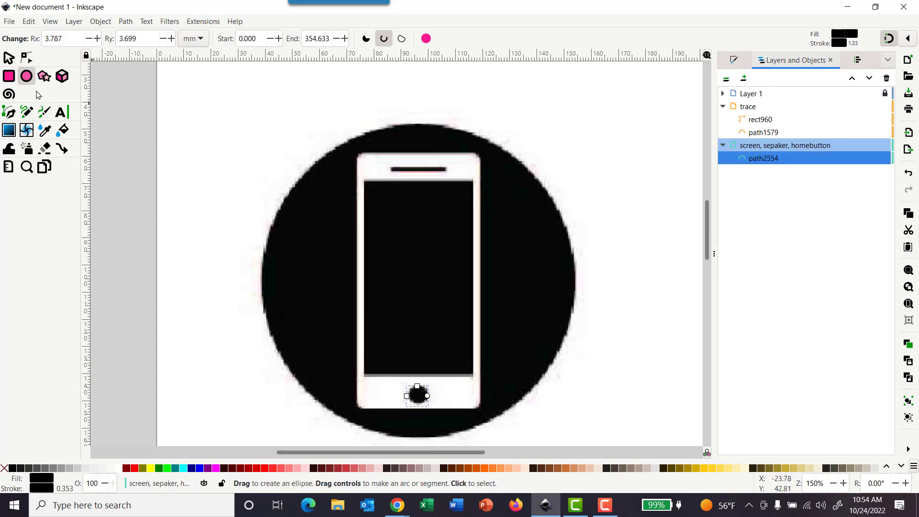
{"action": "left_click", "coordinate": [8, 77]}
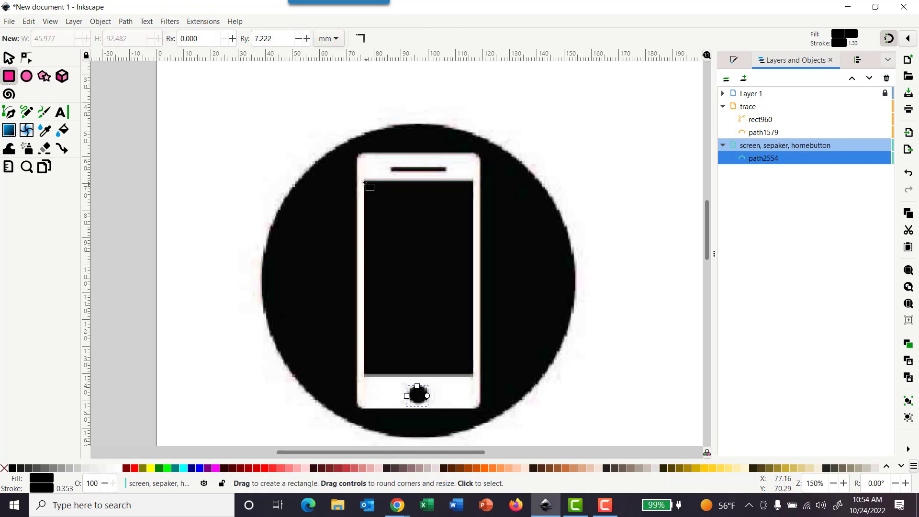
{"action": "left_click_drag", "start_coordinate": [392, 248], "coordinate": [474, 377]}
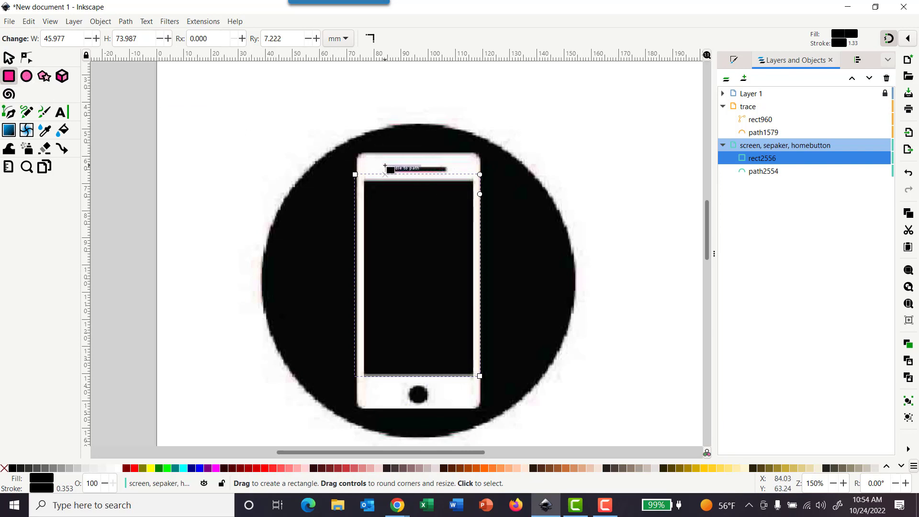
{"action": "left_click_drag", "start_coordinate": [389, 172], "coordinate": [447, 173]}
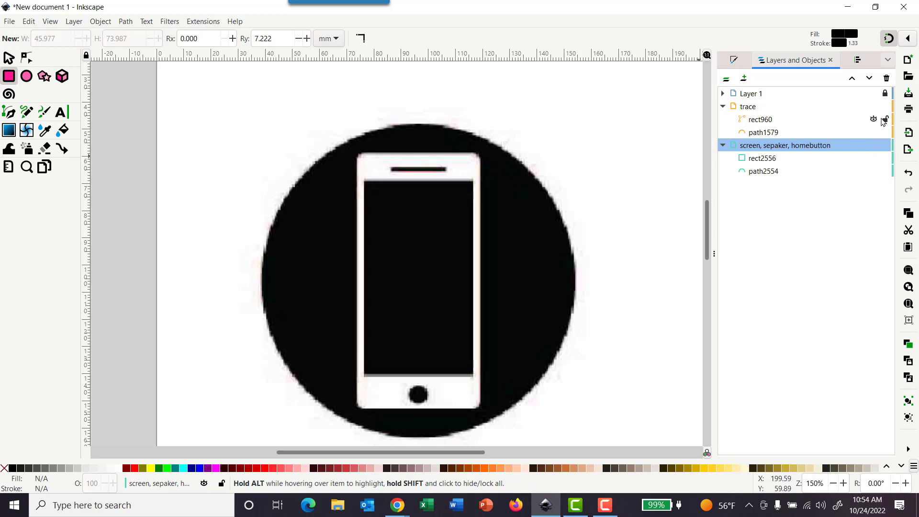
Hide Layer 1 and raise the "screen, sepaker, homebutton" layer above the trace layer.
{"action": "left_click", "coordinate": [873, 94]}
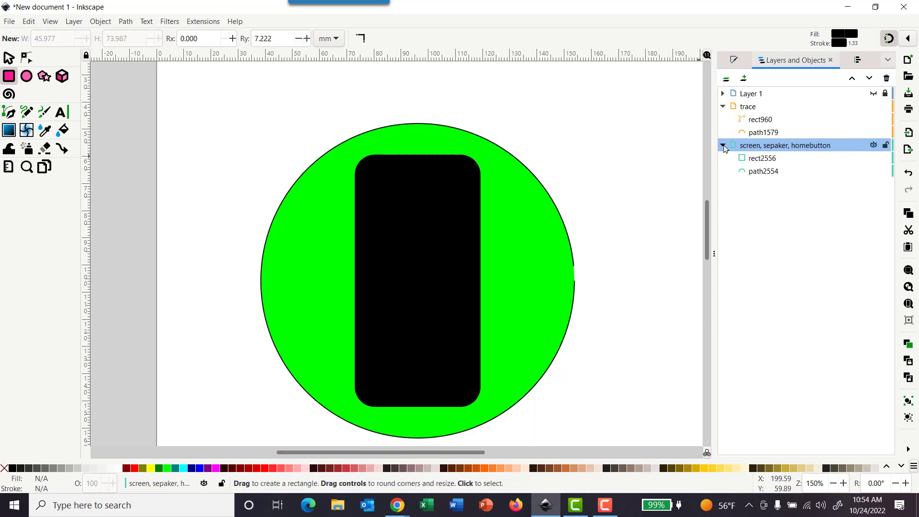
{"action": "left_click", "coordinate": [723, 145]}
{"action": "left_click", "coordinate": [723, 107]}
{"action": "left_click", "coordinate": [745, 122]}
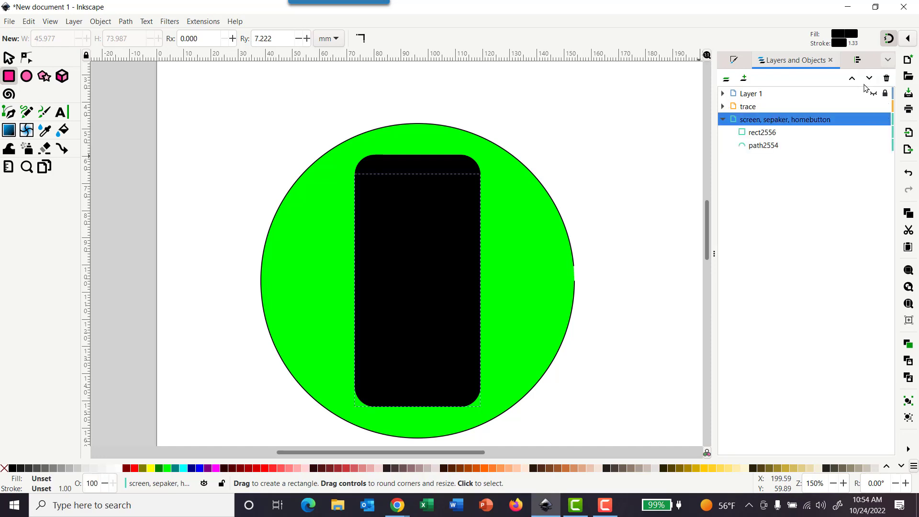
{"action": "left_click", "coordinate": [851, 78]}
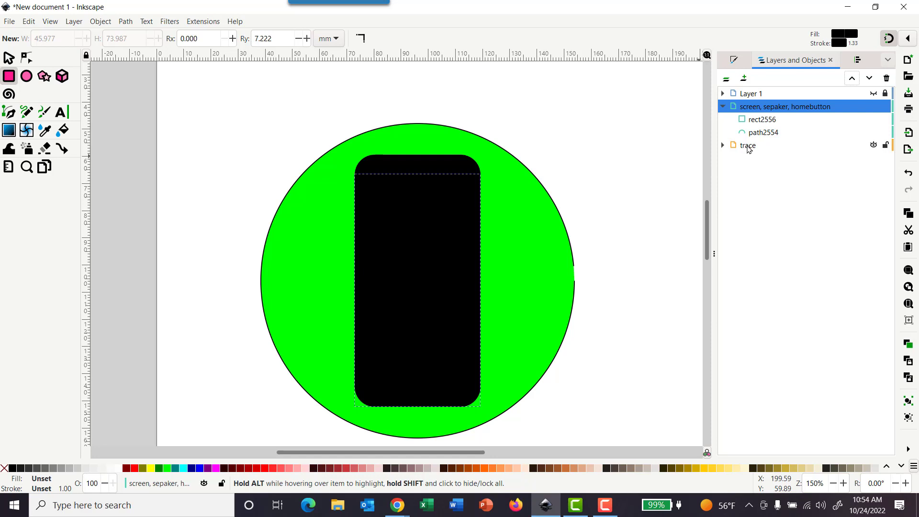
Lock the trace layer and temporarily hide it to check the screen and home button shapes.
{"action": "left_click", "coordinate": [769, 148]}
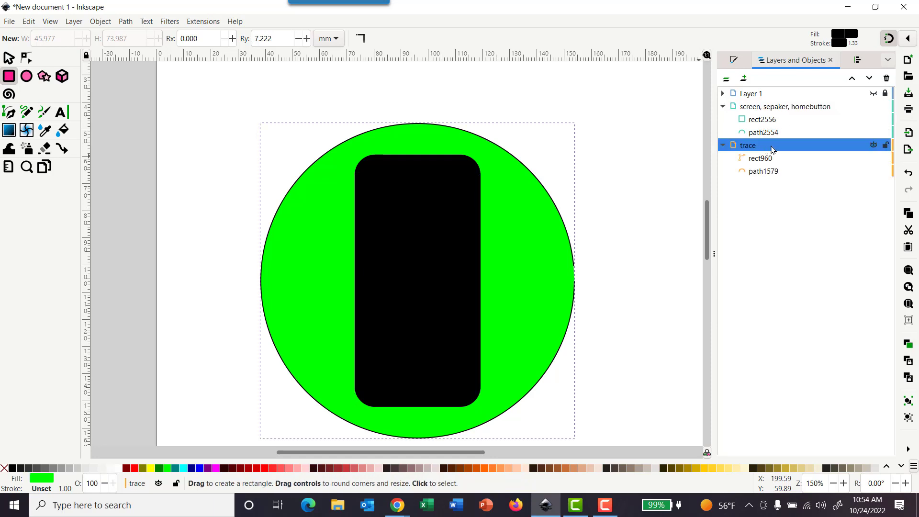
{"action": "left_click", "coordinate": [886, 146]}
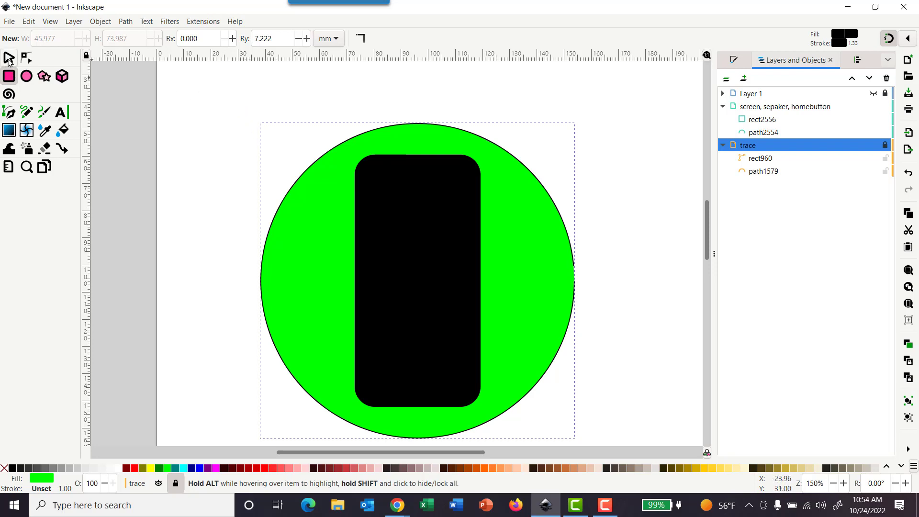
{"action": "left_click", "coordinate": [231, 101]}
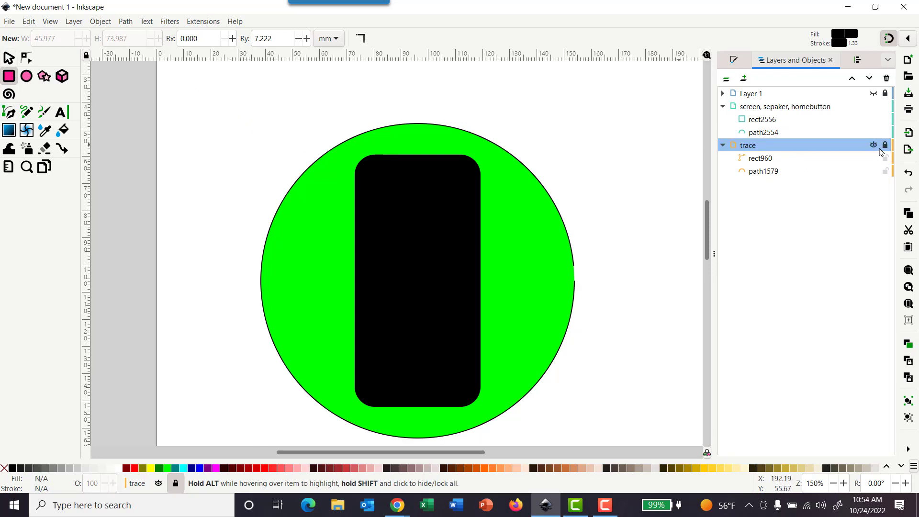
{"action": "left_click", "coordinate": [873, 146]}
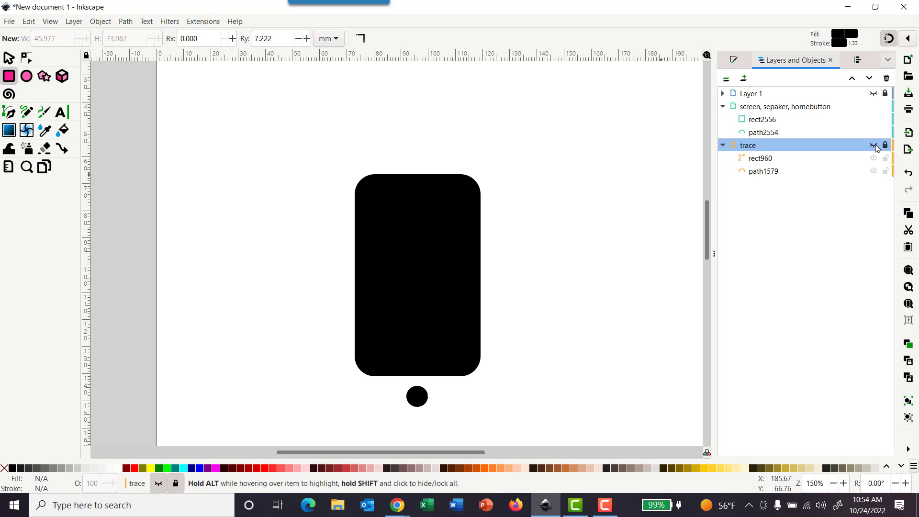
{"action": "left_click", "coordinate": [874, 146]}
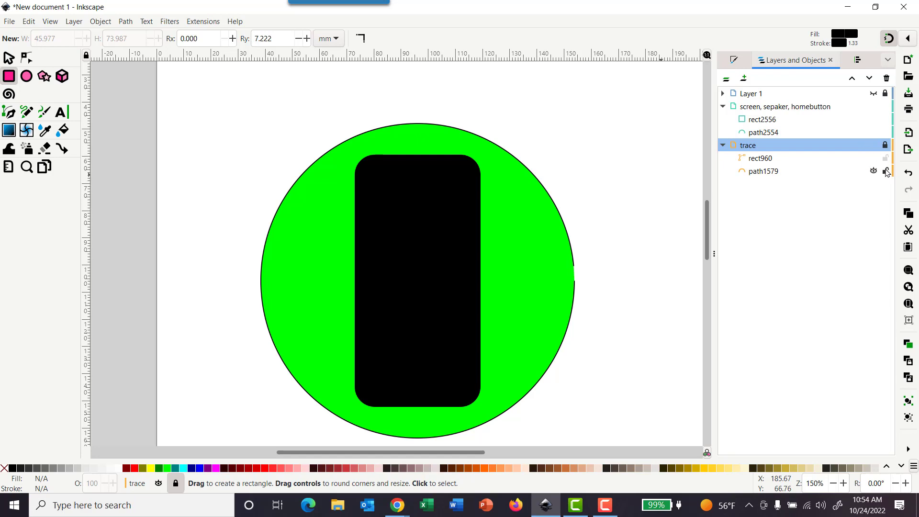
Show Layer 1 again and unlock the trace layer for tracing the speaker slot with the Pen tool.
{"action": "left_click", "coordinate": [873, 94]}
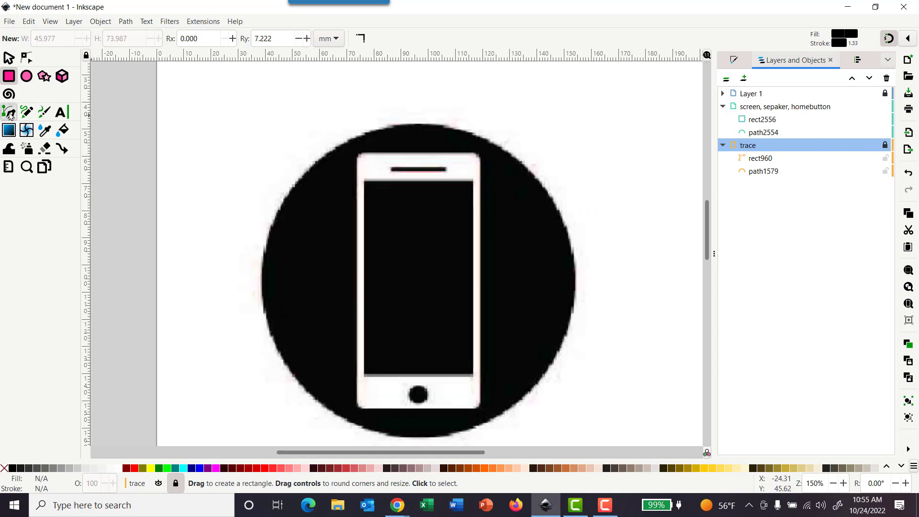
{"action": "left_click", "coordinate": [9, 113]}
{"action": "scroll", "coordinate": [411, 185], "scroll_direction": "up", "scroll_amount": 3}
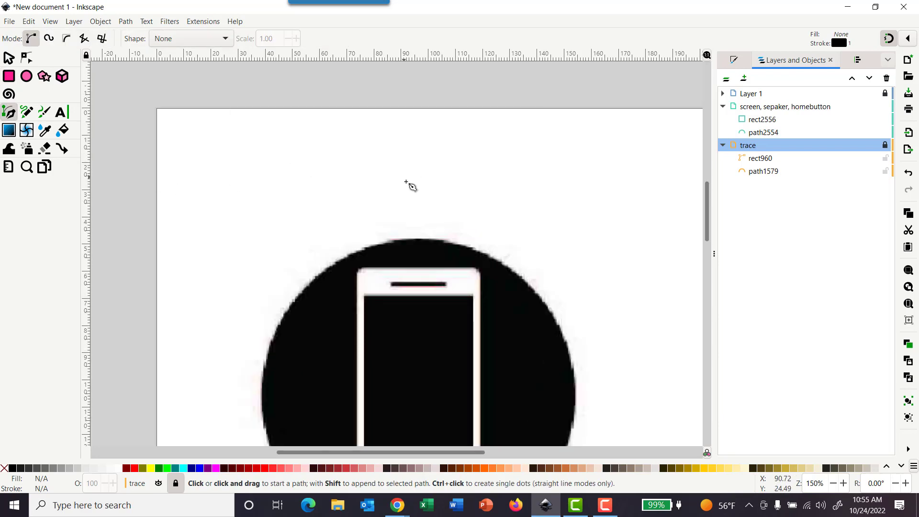
{"action": "scroll", "coordinate": [411, 288], "scroll_direction": "up", "scroll_amount": 4}
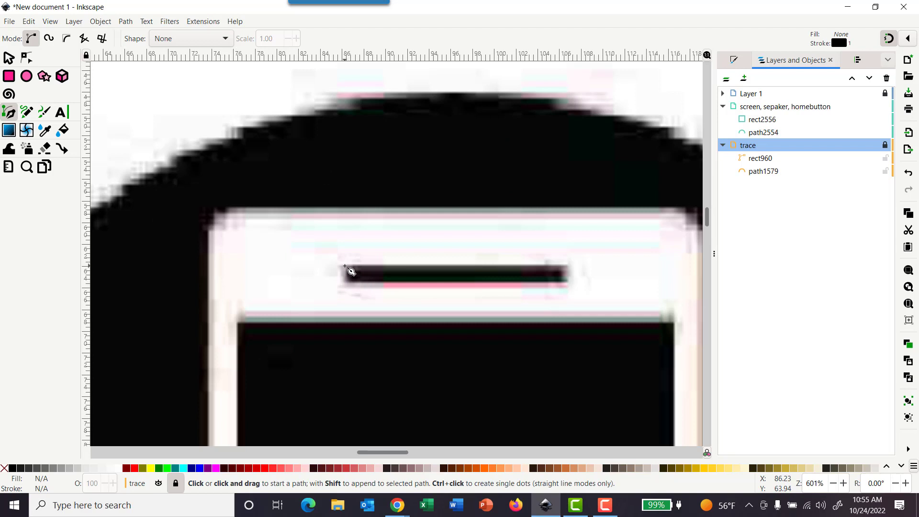
{"action": "left_click", "coordinate": [345, 267]}
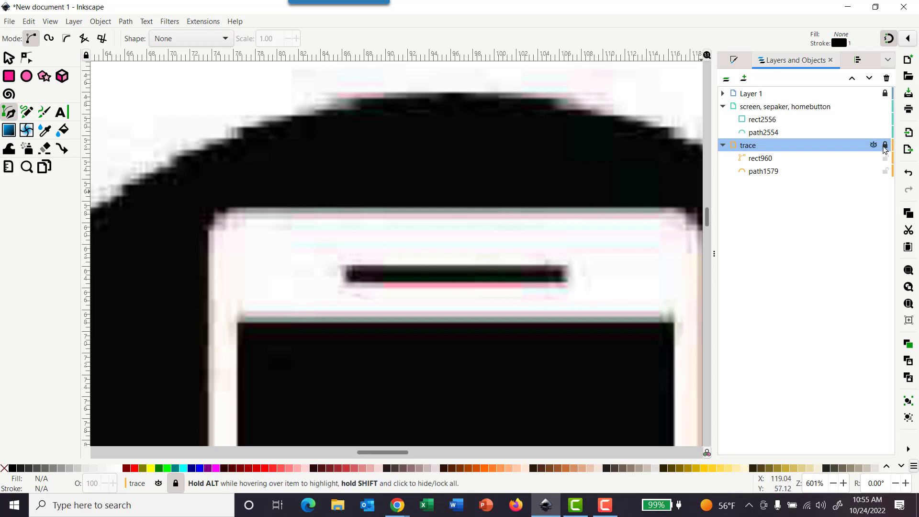
{"action": "left_click", "coordinate": [885, 146]}
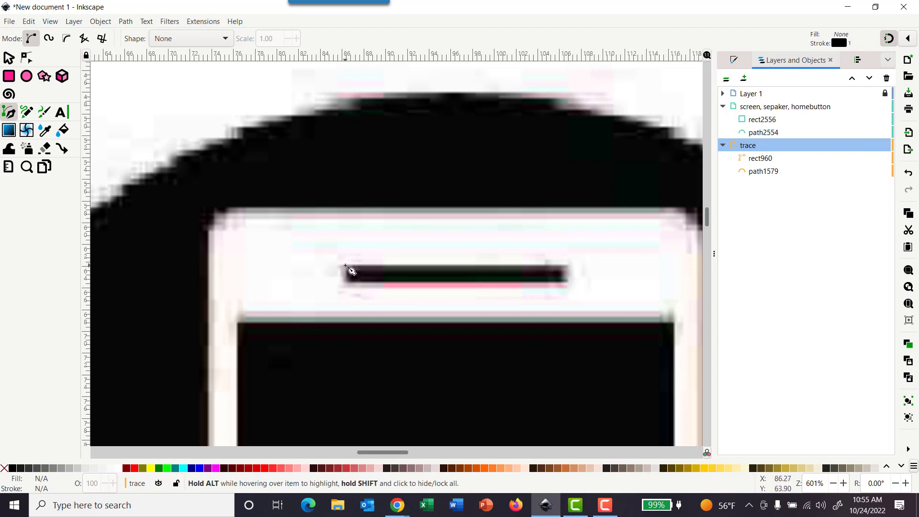
Trace the speaker slot with a closed four-corner Pen path, about 21 by 1.6 mm.
{"action": "left_click", "coordinate": [346, 283]}
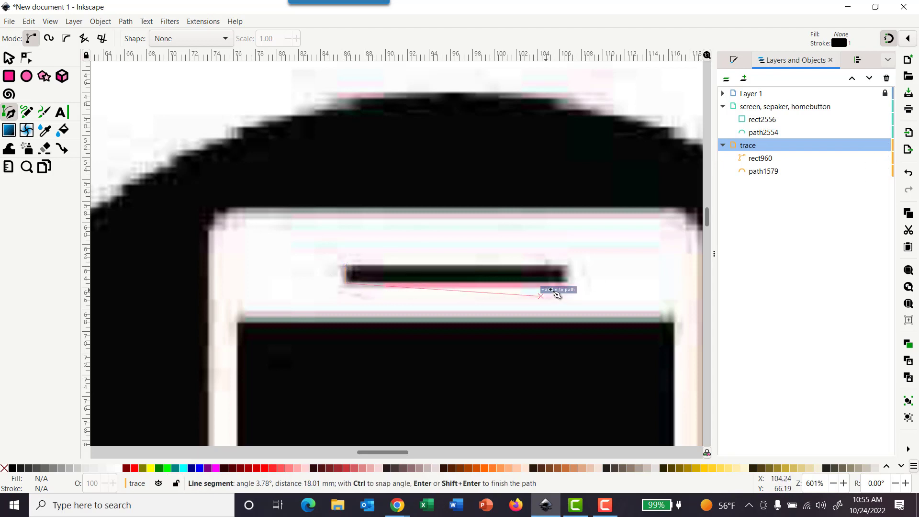
{"action": "left_click", "coordinate": [570, 283]}
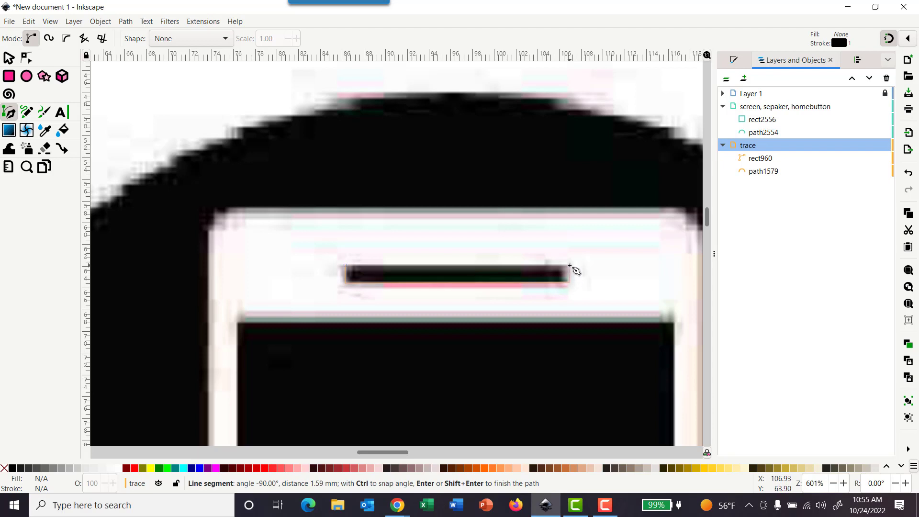
{"action": "left_click", "coordinate": [570, 266]}
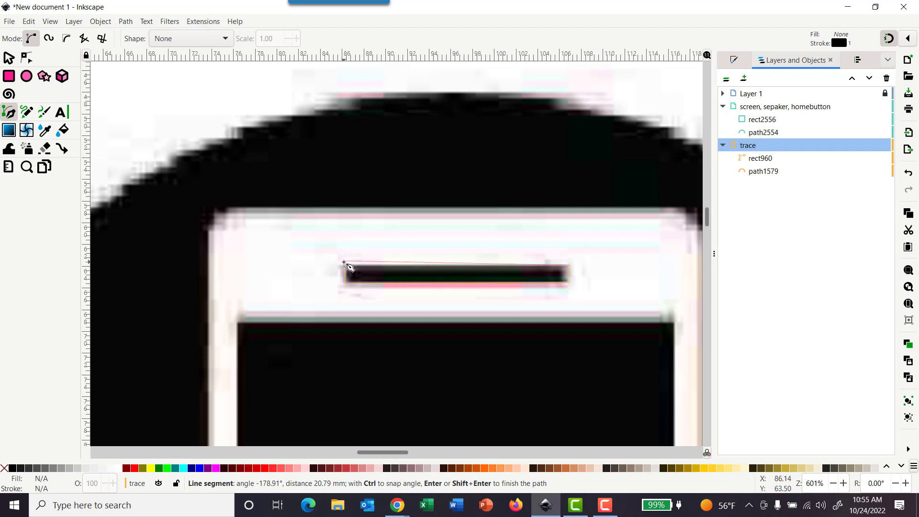
{"action": "left_click", "coordinate": [347, 266]}
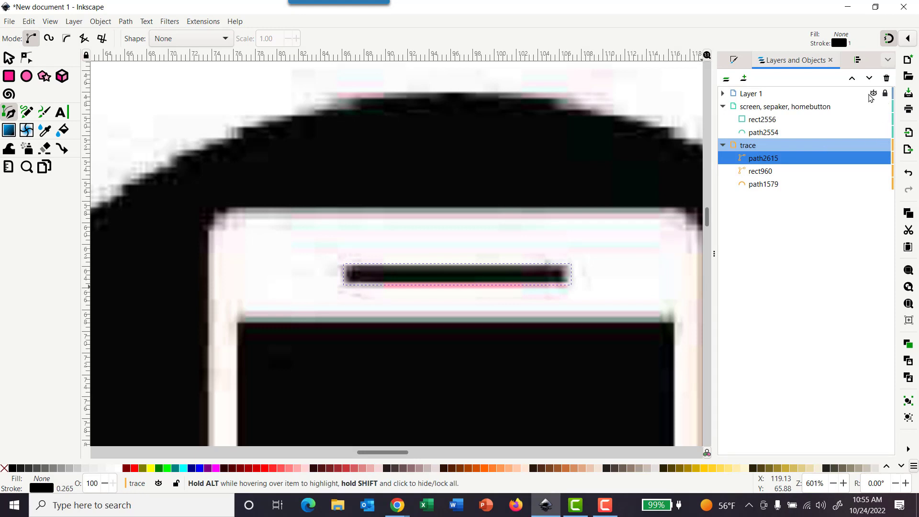
Hide Layer 1 and move the speaker path from the trace layer into the "screen, sepaker, homebutton" layer.
{"action": "left_click", "coordinate": [873, 94]}
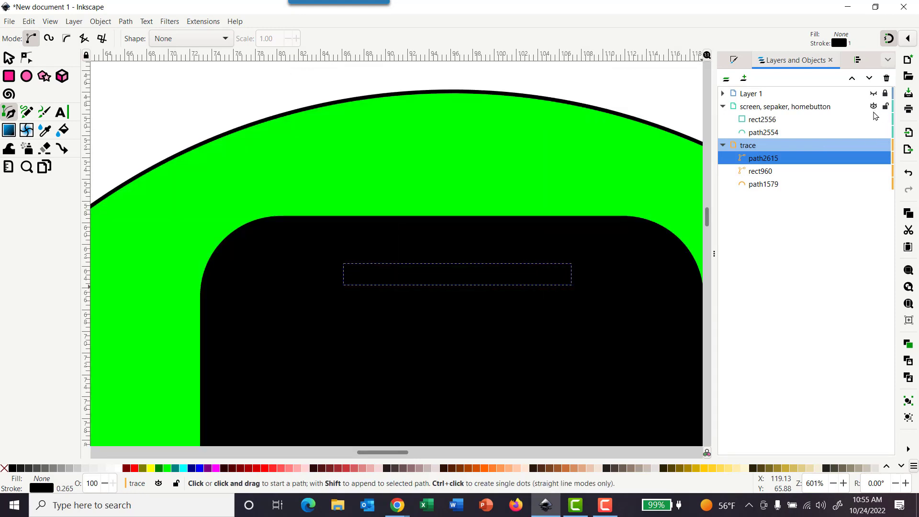
{"action": "left_click", "coordinate": [873, 107]}
{"action": "left_click", "coordinate": [872, 107]}
{"action": "left_click", "coordinate": [873, 107]}
{"action": "left_click", "coordinate": [874, 107]}
{"action": "mouse_move", "coordinate": [768, 158]}
{"action": "left_mouse_down"}
{"action": "mouse_move", "coordinate": [775, 110]}
{"action": "mouse_move", "coordinate": [778, 168]}
{"action": "left_mouse_up"}
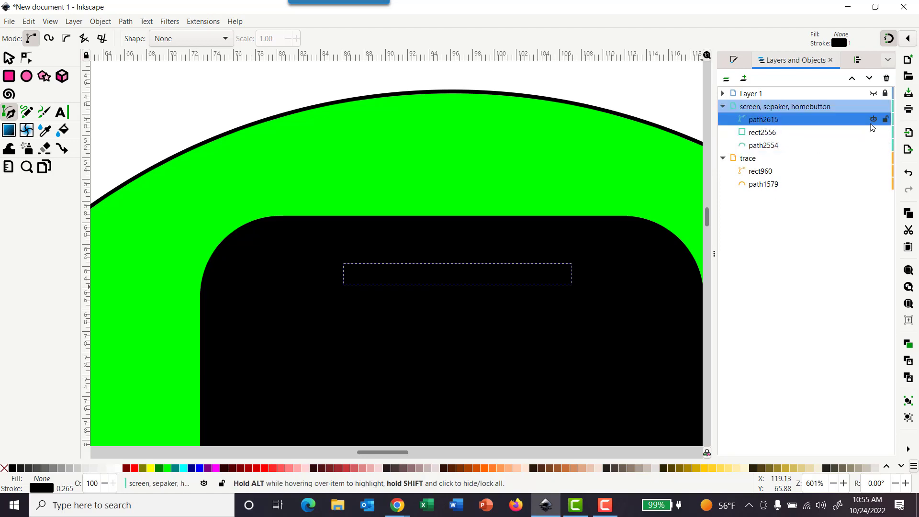
Temporarily hide the trace layer to examine the speaker, screen and home button shapes on their own.
{"action": "left_click", "coordinate": [872, 158]}
{"action": "left_click", "coordinate": [874, 158]}
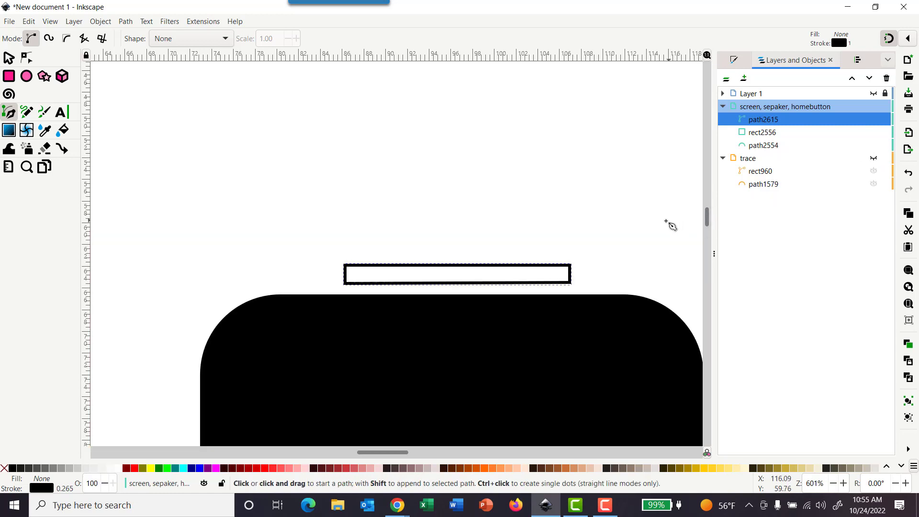
{"action": "scroll", "coordinate": [675, 225], "scroll_direction": "down", "scroll_amount": 5}
{"action": "scroll", "coordinate": [670, 225], "scroll_direction": "right", "scroll_amount": 2}
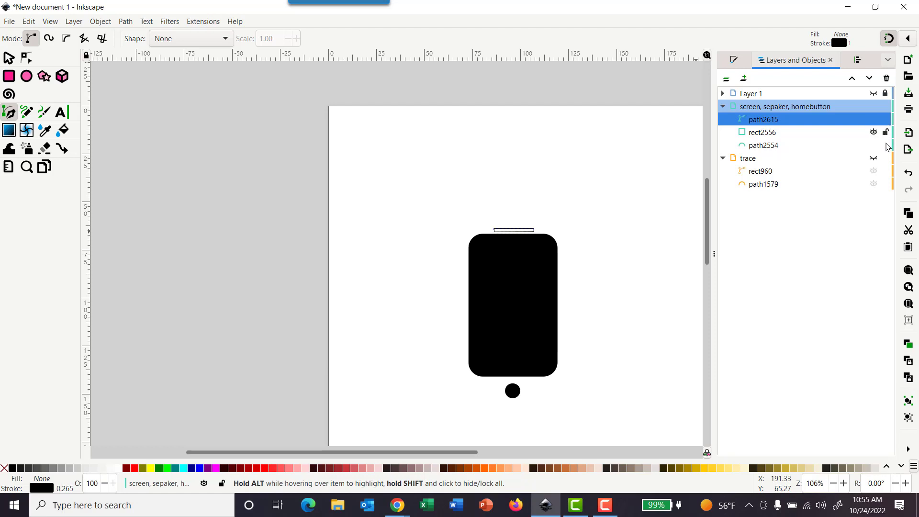
{"action": "left_click", "coordinate": [874, 157]}
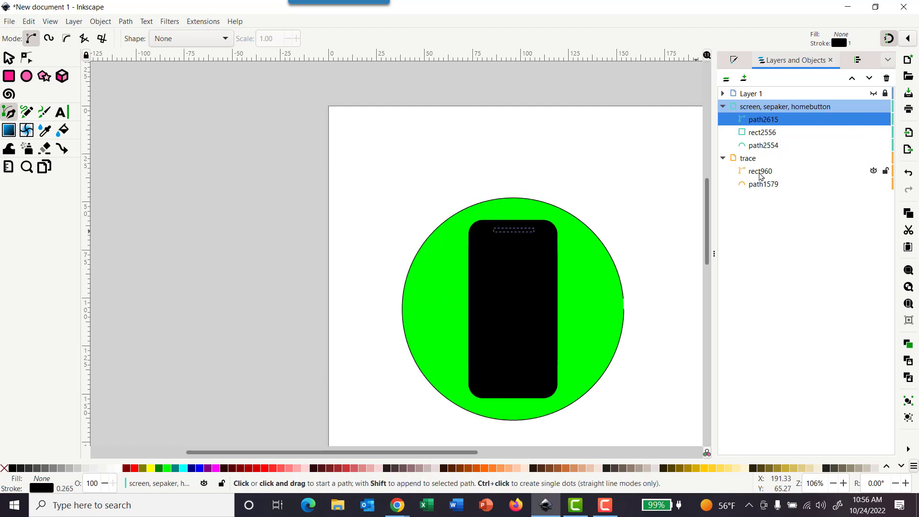
Center the speaker, screen and home button with the circle on the vertical axis, relative to the biggest object.
{"action": "left_click", "coordinate": [765, 147]}
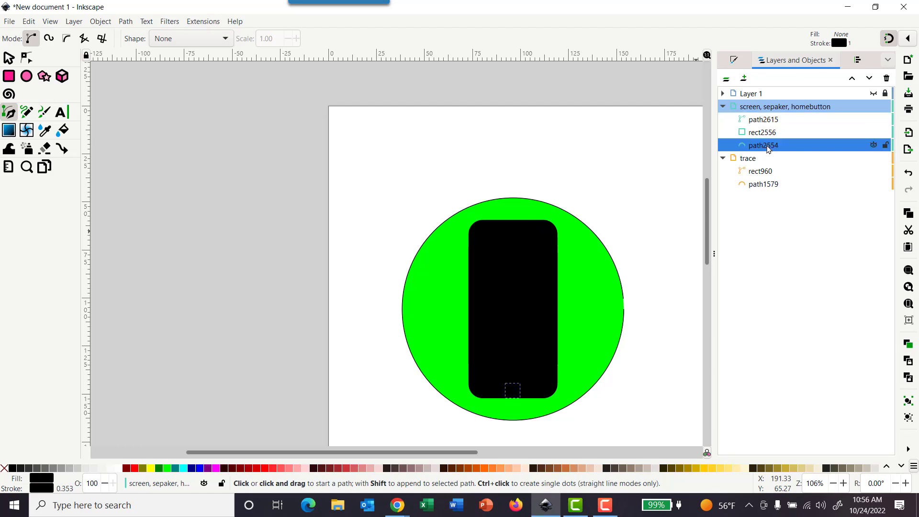
{"action": "left_click", "coordinate": [770, 121], "text": "shift"}
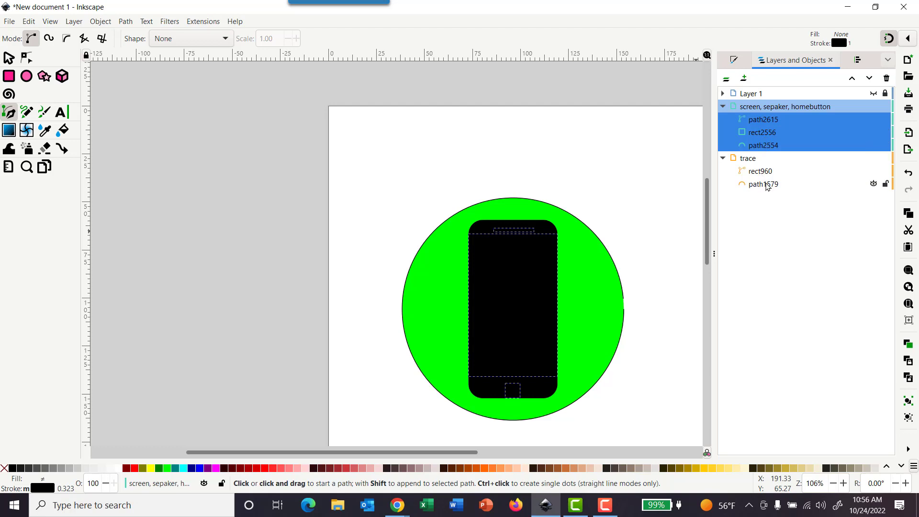
{"action": "left_click", "coordinate": [767, 186], "text": "ctrl"}
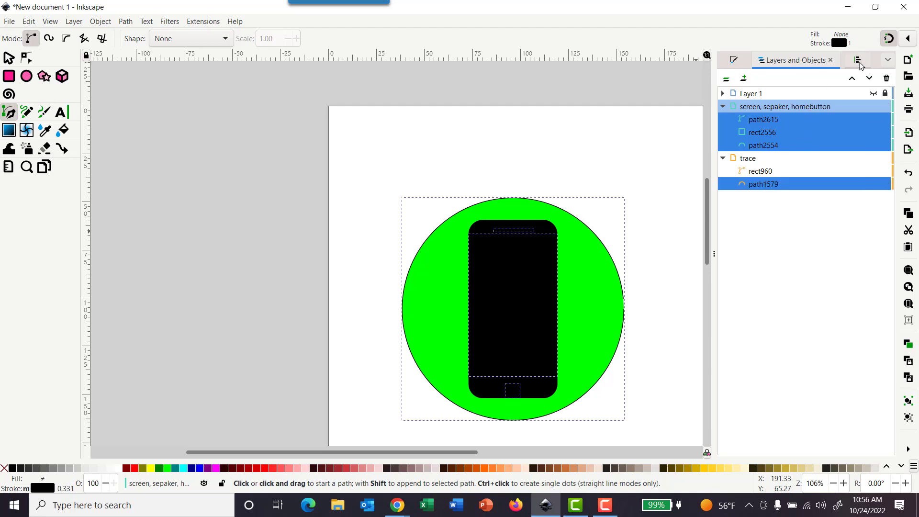
{"action": "left_click", "coordinate": [859, 64]}
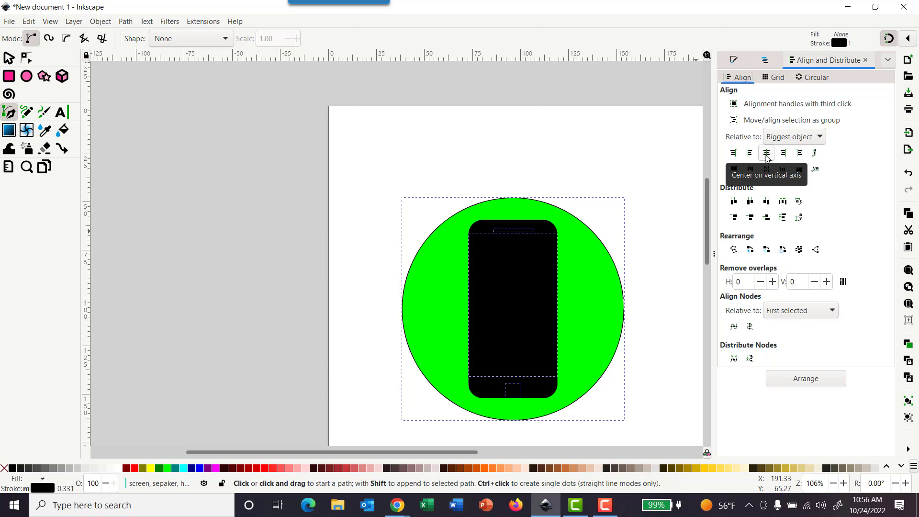
{"action": "left_click", "coordinate": [767, 158]}
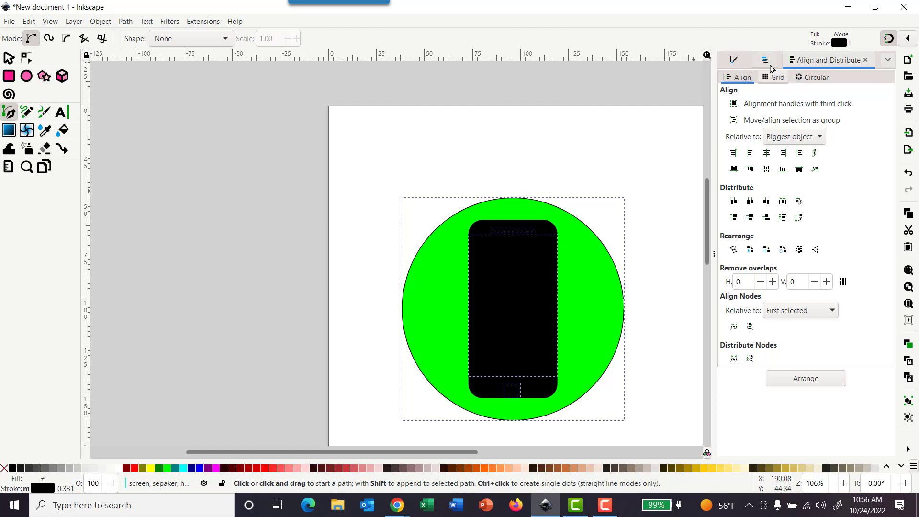
Temporarily show Layer 1 to compare the speaker, screen and home button outlines with the original phone image.
{"action": "left_click", "coordinate": [734, 60]}
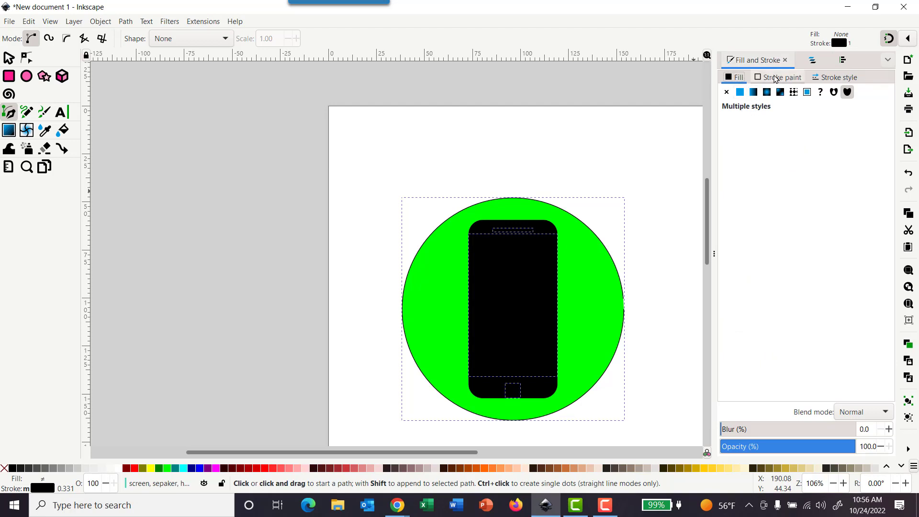
{"action": "left_click", "coordinate": [812, 60]}
{"action": "left_click", "coordinate": [776, 145]}
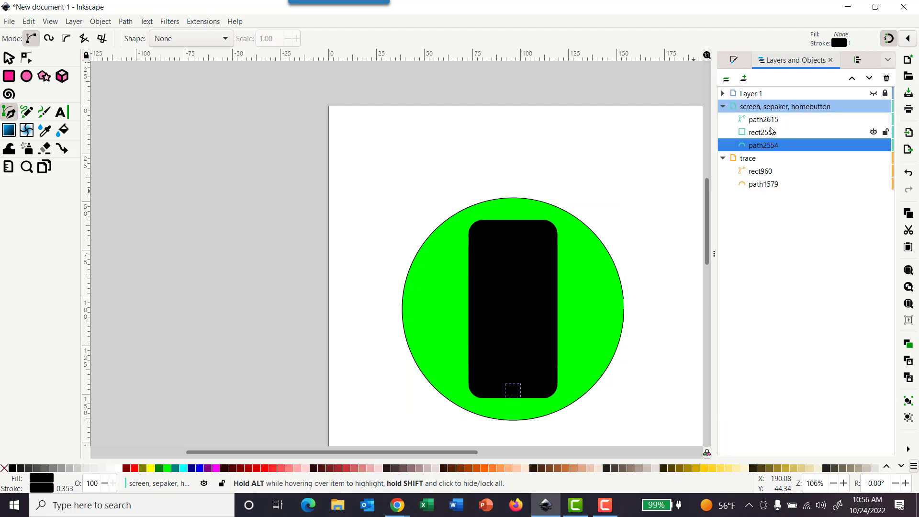
{"action": "left_click", "coordinate": [771, 123], "text": "shift"}
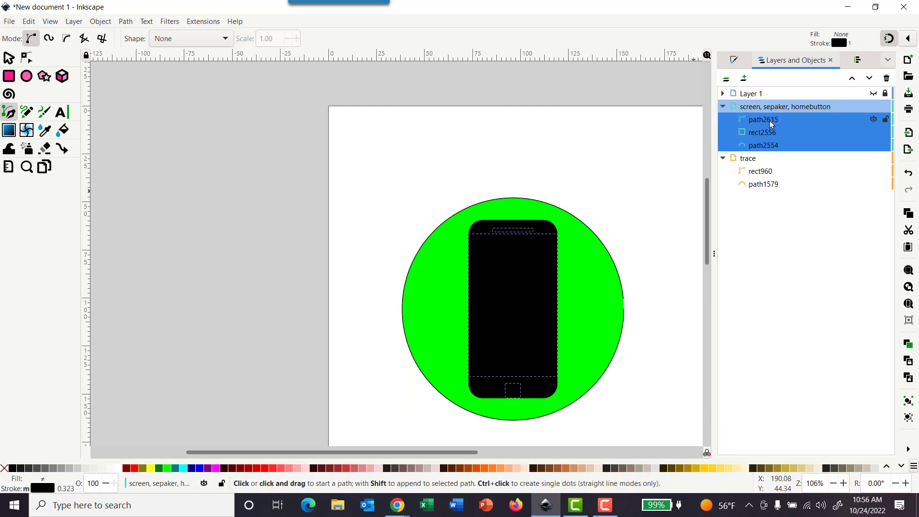
{"action": "left_click", "coordinate": [873, 94]}
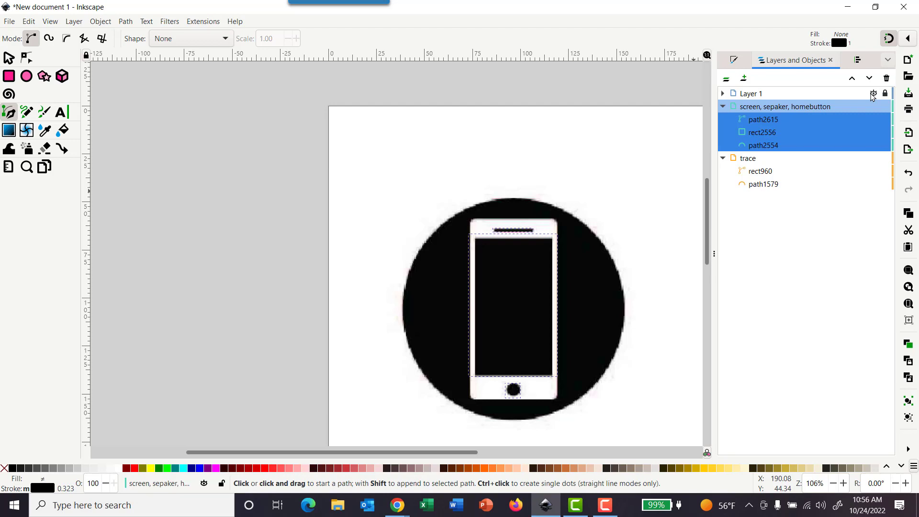
{"action": "left_click", "coordinate": [873, 94]}
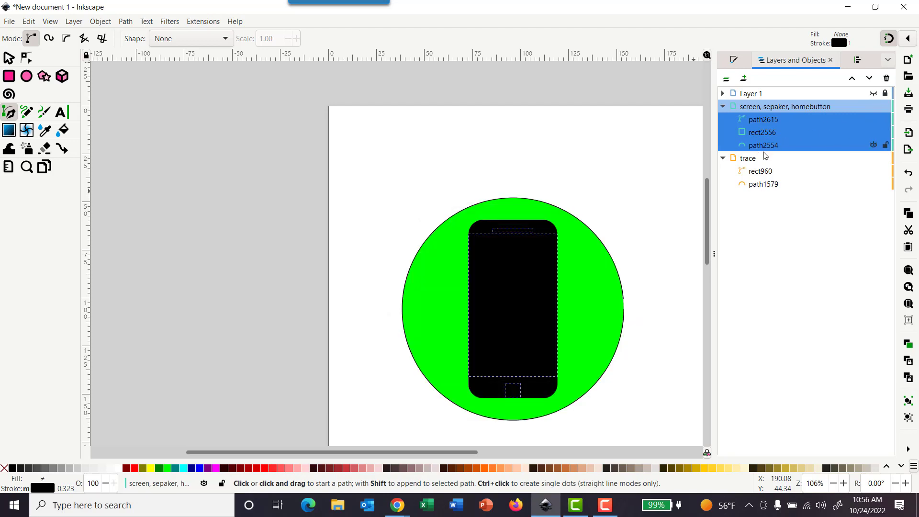
Change the large circle's fill to black.
{"action": "left_click", "coordinate": [763, 189]}
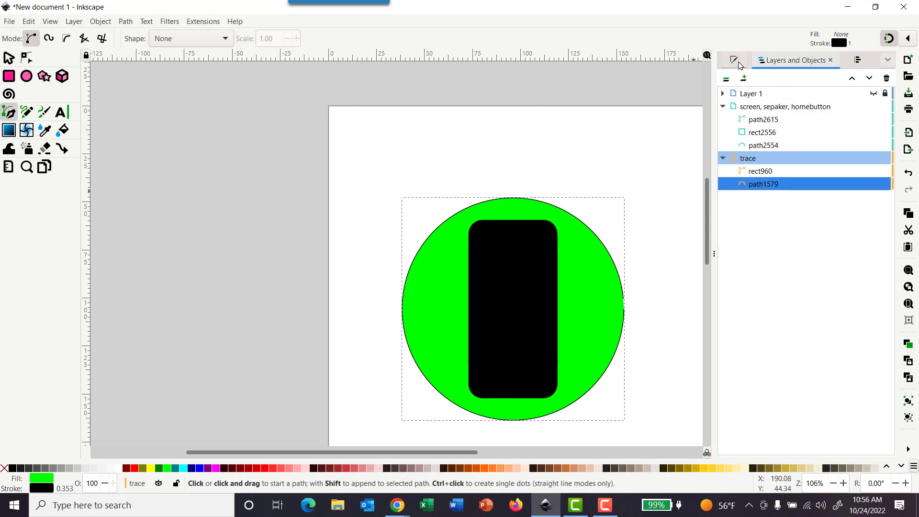
{"action": "left_click", "coordinate": [735, 61]}
{"action": "left_click_drag", "start_coordinate": [772, 151], "coordinate": [695, 152]}
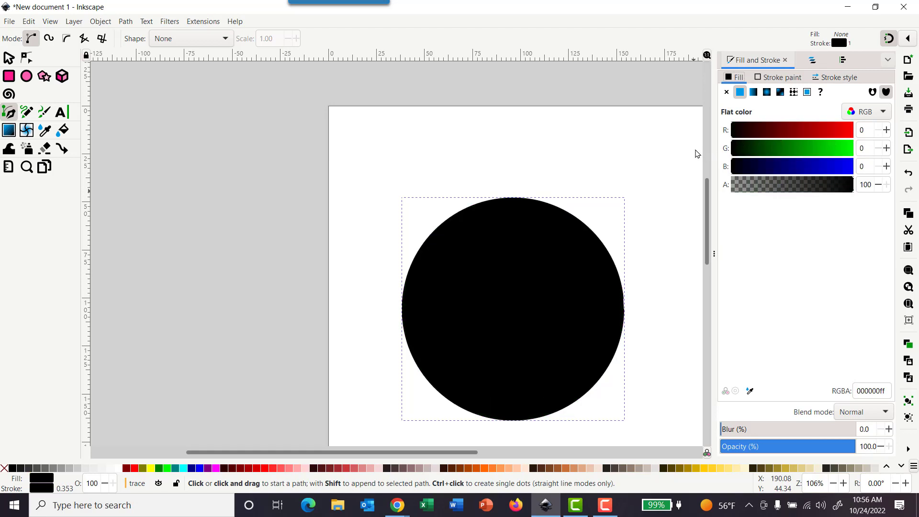
Fill the phone body in the trace layer with white (ffffffff) and lock that layer.
{"action": "left_click", "coordinate": [813, 60]}
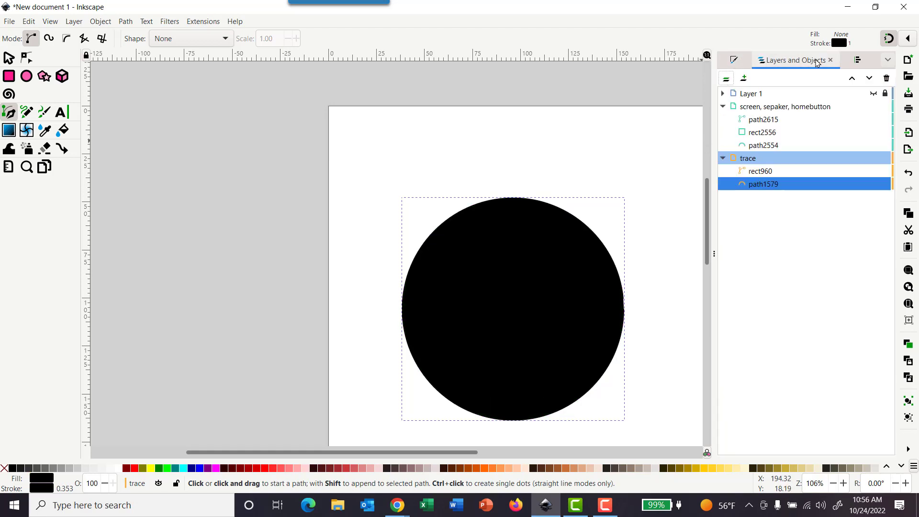
{"action": "left_click", "coordinate": [766, 173]}
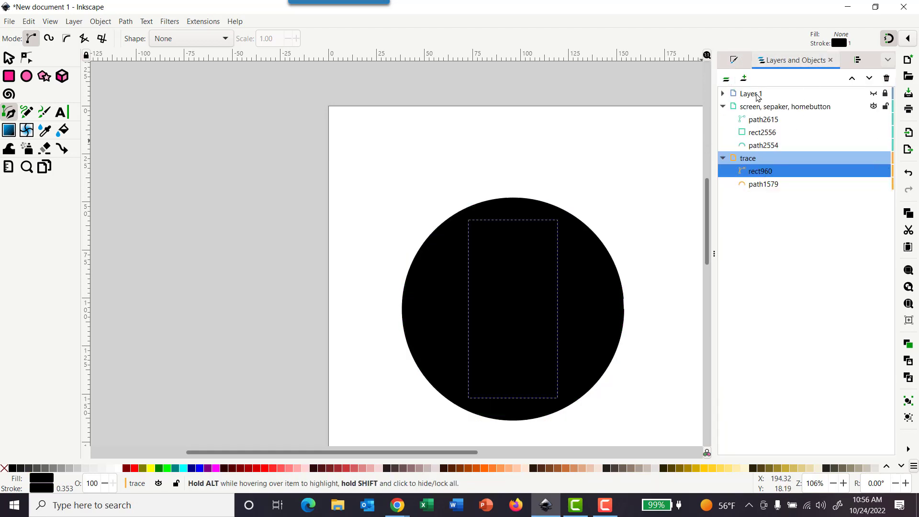
{"action": "left_click", "coordinate": [734, 62]}
{"action": "left_click_drag", "start_coordinate": [754, 133], "coordinate": [891, 172]}
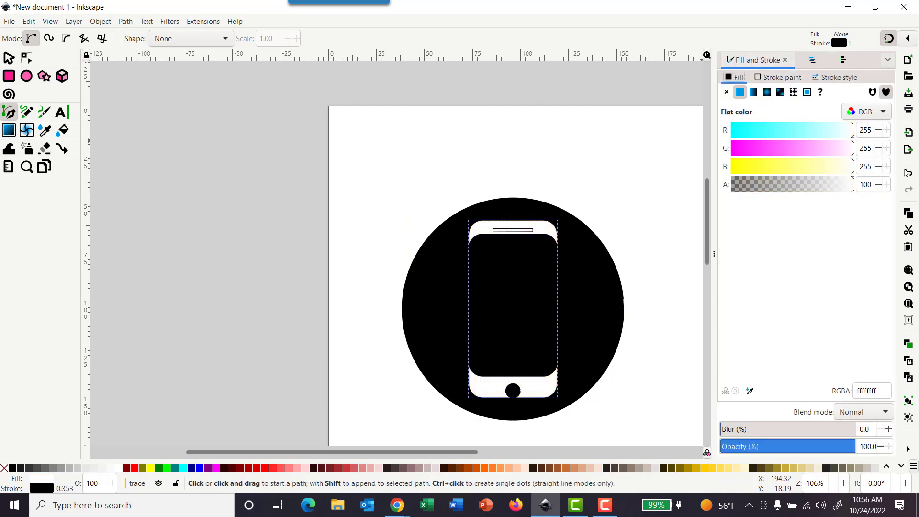
{"action": "left_click", "coordinate": [812, 61]}
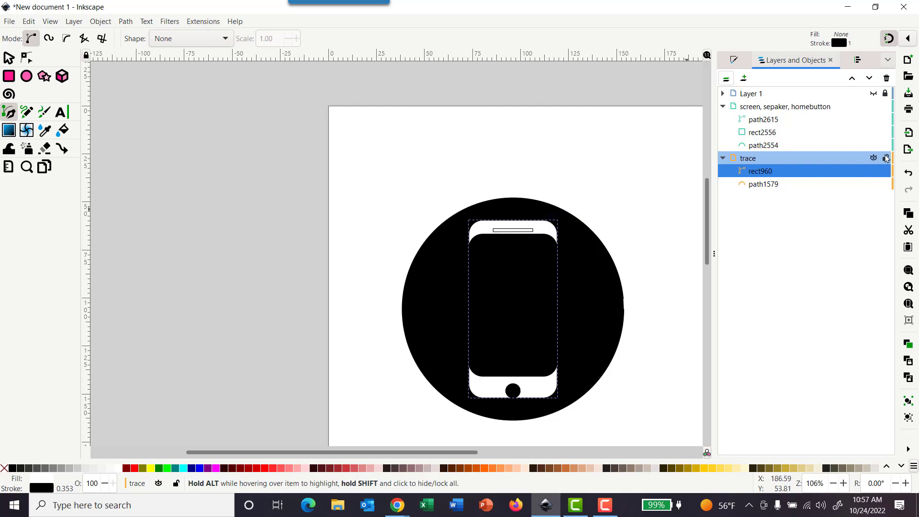
{"action": "left_click", "coordinate": [885, 159]}
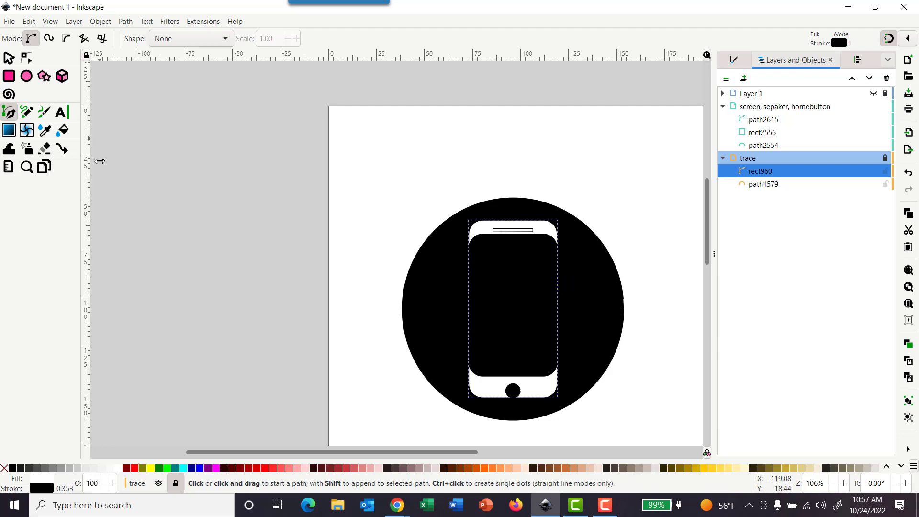
Square off the screen rectangle's corners with a radius of 0 and scale it down to about 40 by 69 mm.
{"action": "left_click", "coordinate": [11, 60]}
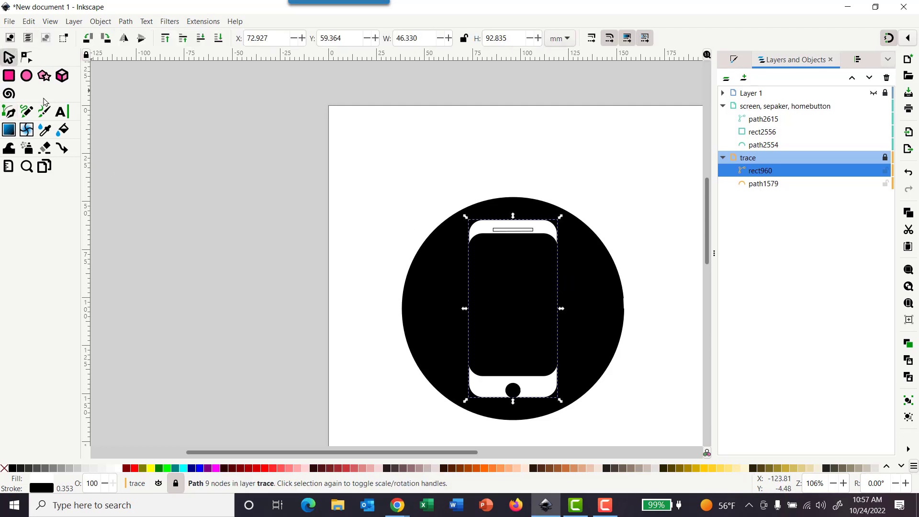
{"action": "left_click", "coordinate": [492, 309]}
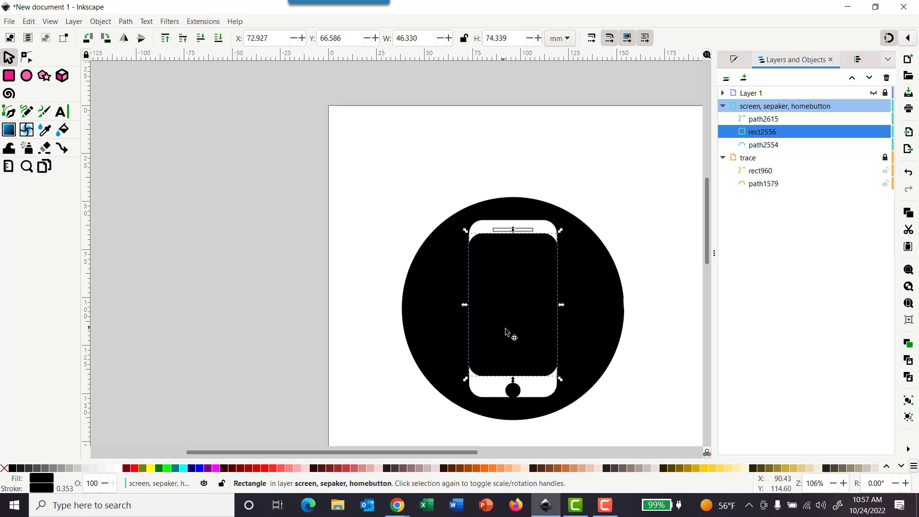
{"action": "scroll", "coordinate": [532, 346], "scroll_direction": "up", "scroll_amount": 1, "text": "ctrl"}
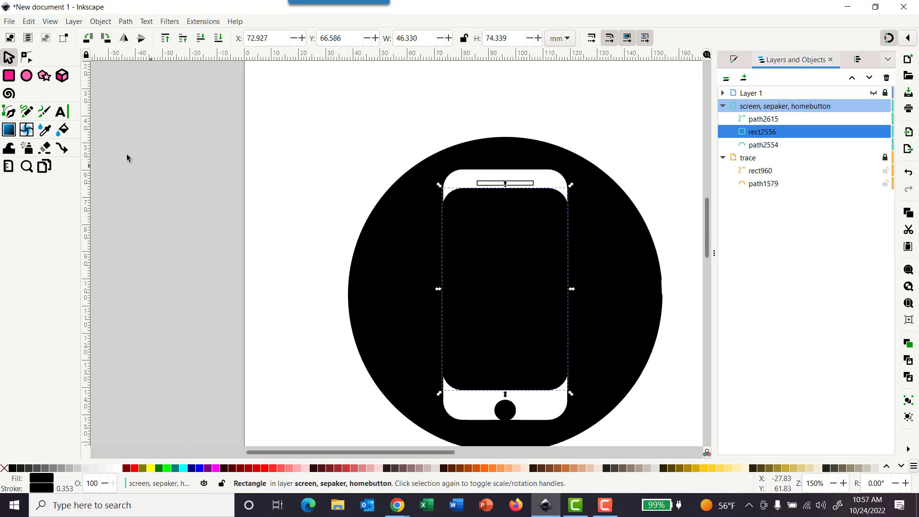
{"action": "left_click", "coordinate": [14, 78]}
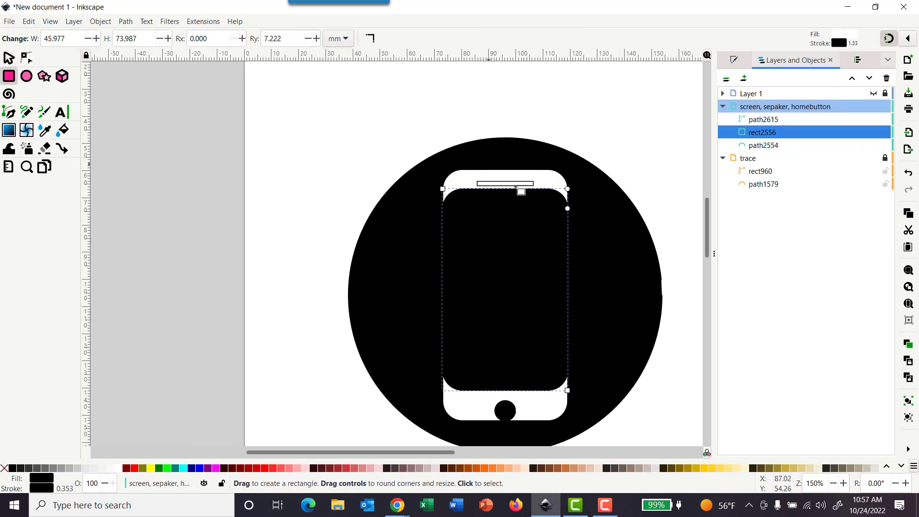
{"action": "left_click_drag", "start_coordinate": [567, 208], "coordinate": [567, 189]}
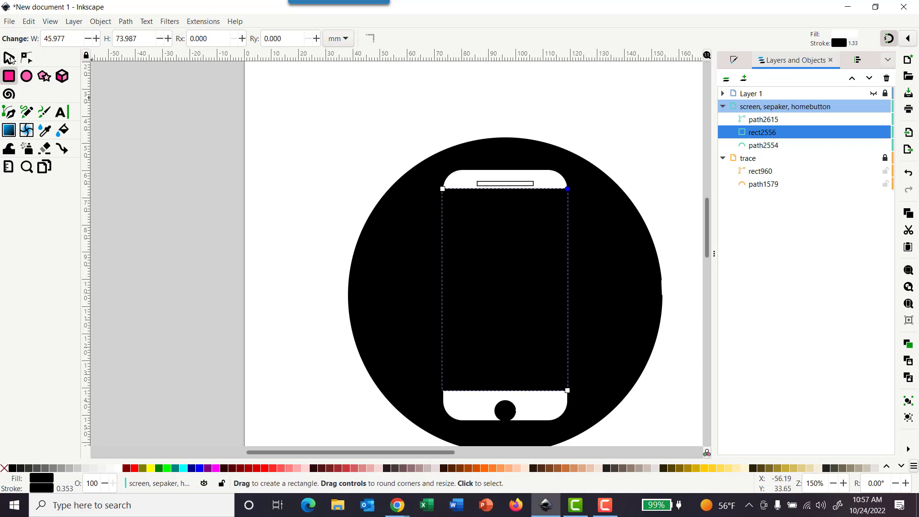
{"action": "left_click", "coordinate": [10, 58]}
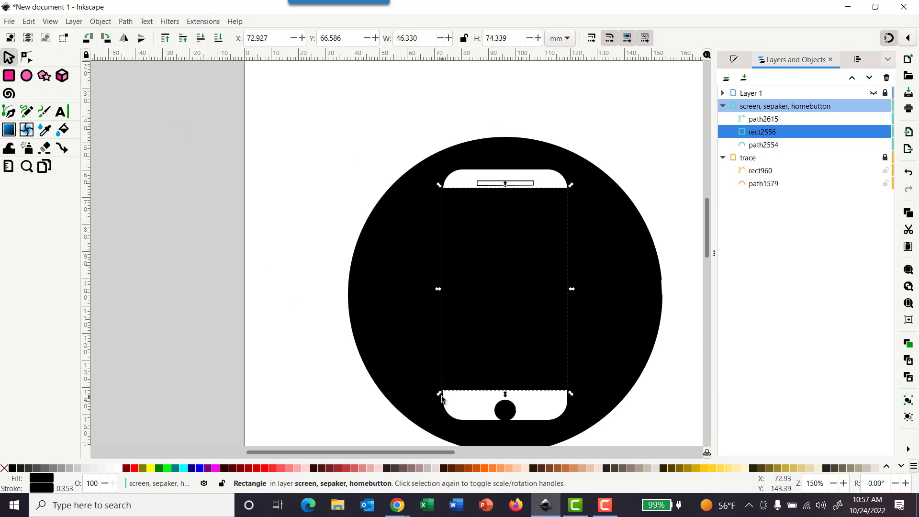
{"action": "left_click_drag", "start_coordinate": [439, 396], "coordinate": [457, 382]}
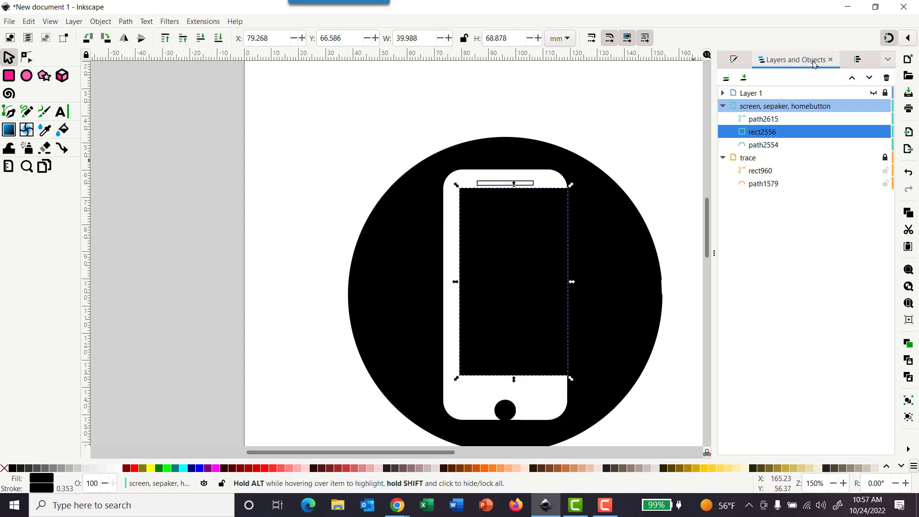
Disable snapping and move the screen rectangle between the speaker and home button, with white margins on both sides.
{"action": "left_click", "coordinate": [908, 38]}
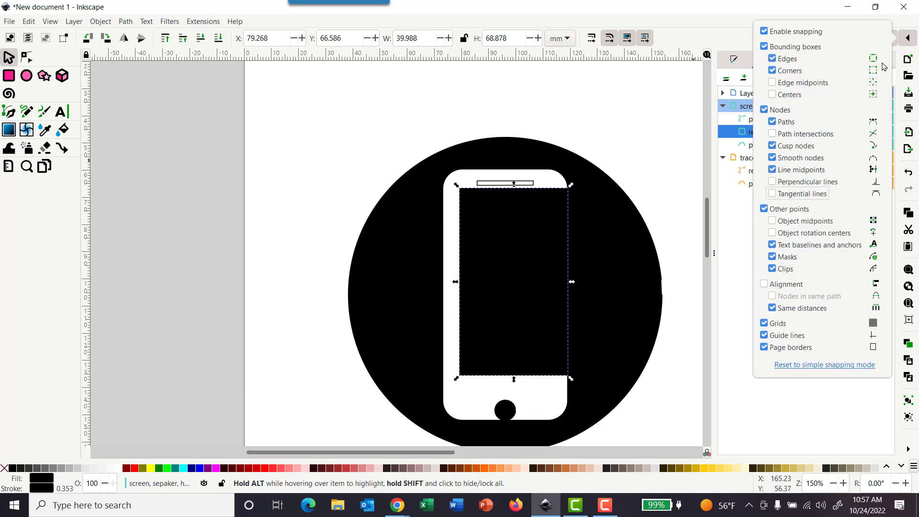
{"action": "left_click", "coordinate": [807, 32]}
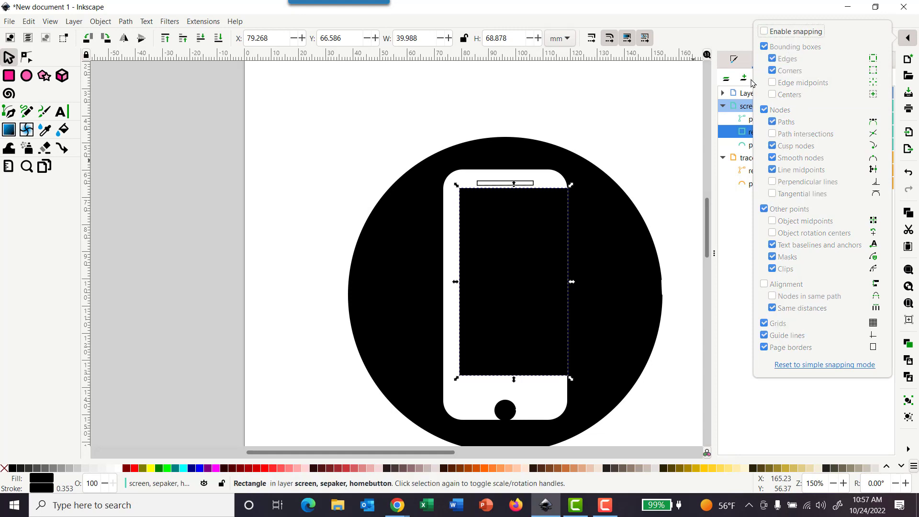
{"action": "left_click", "coordinate": [518, 248]}
{"action": "left_click_drag", "start_coordinate": [525, 252], "coordinate": [516, 265]}
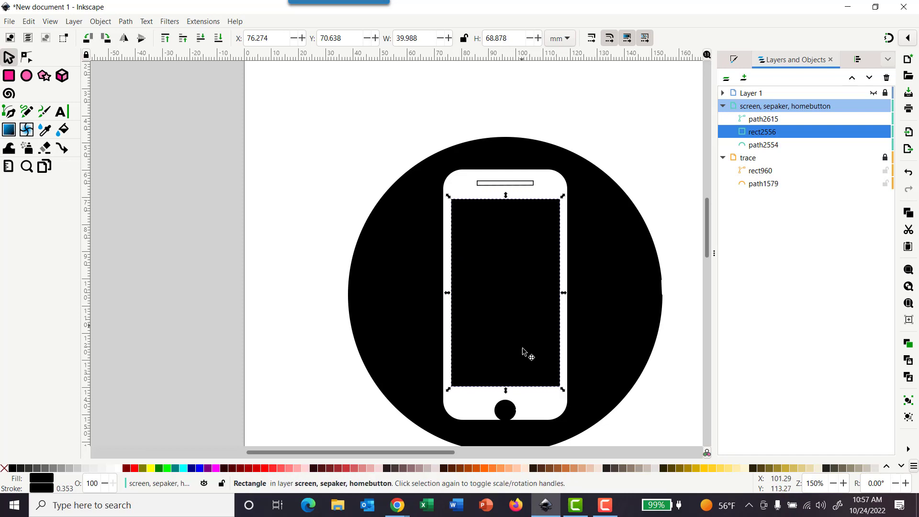
Move the home button slightly up within the white area below the screen.
{"action": "left_click_drag", "start_coordinate": [508, 414], "coordinate": [506, 407]}
{"action": "left_click", "coordinate": [504, 197]}
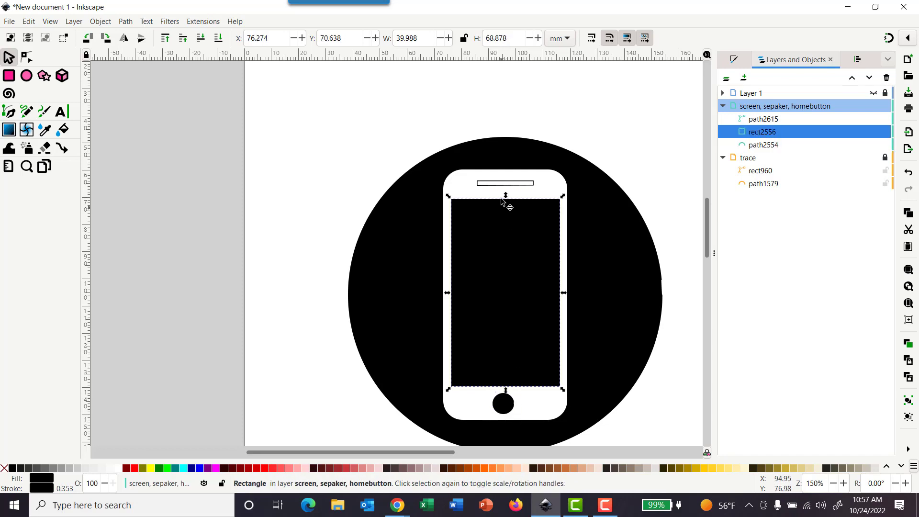
{"action": "left_click", "coordinate": [506, 186]}
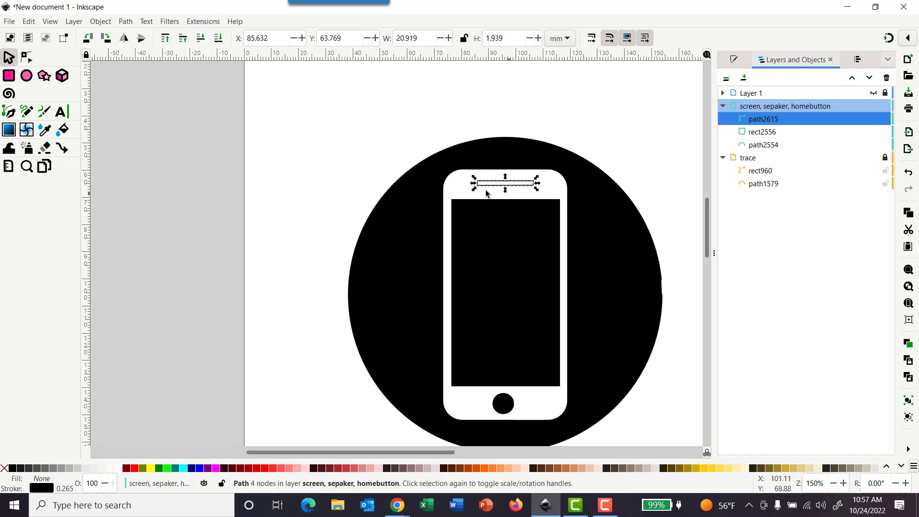
{"action": "left_click", "coordinate": [454, 191]}
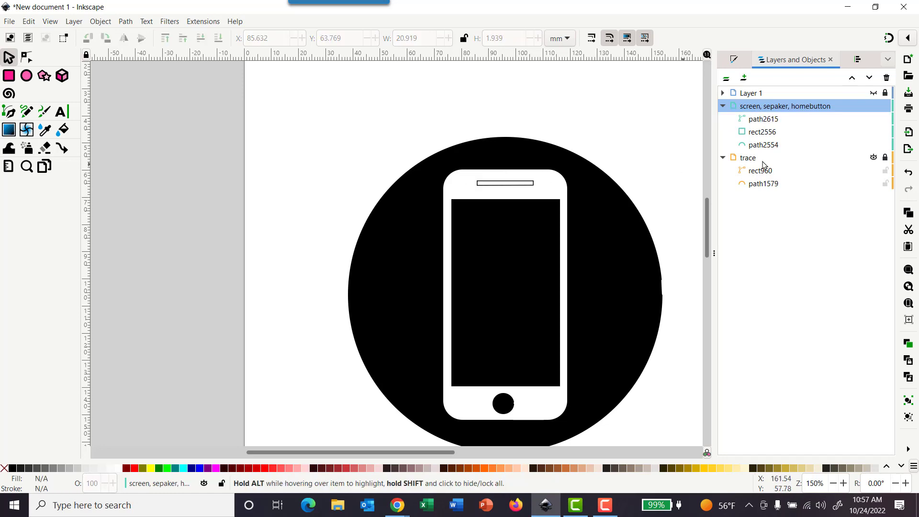
Unlock the trace layer and center the speaker, screen and home button with the phone body on the vertical axis.
{"action": "left_click", "coordinate": [885, 158]}
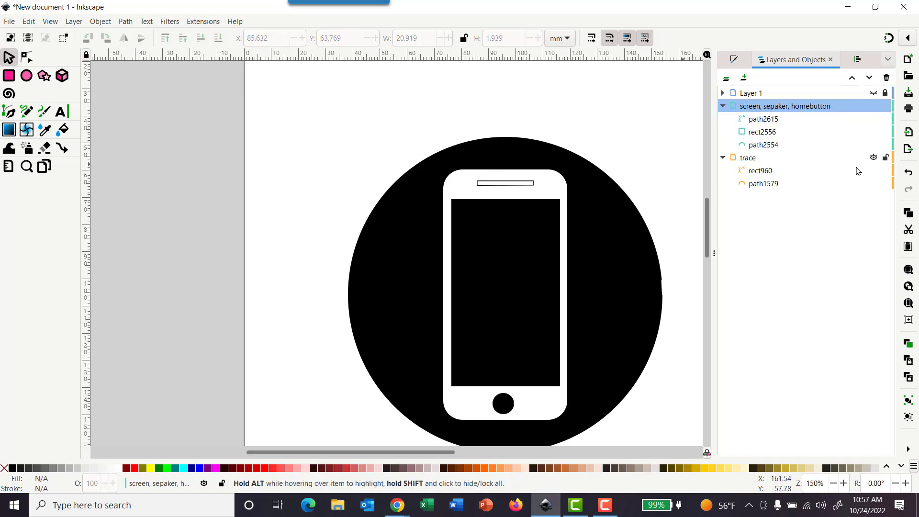
{"action": "left_click", "coordinate": [468, 194]}
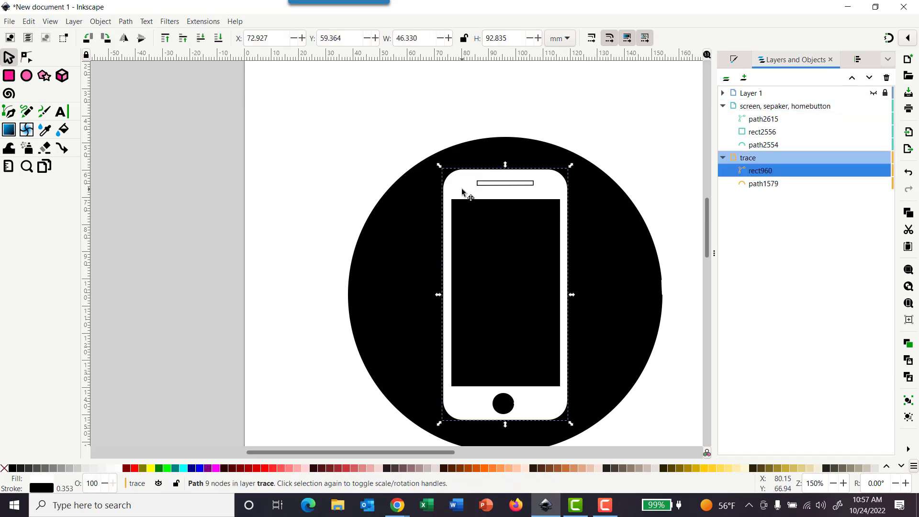
{"action": "left_click", "coordinate": [771, 119], "text": "shift"}
{"action": "left_click", "coordinate": [772, 132], "text": "shift"}
{"action": "left_click", "coordinate": [771, 144], "text": "shift"}
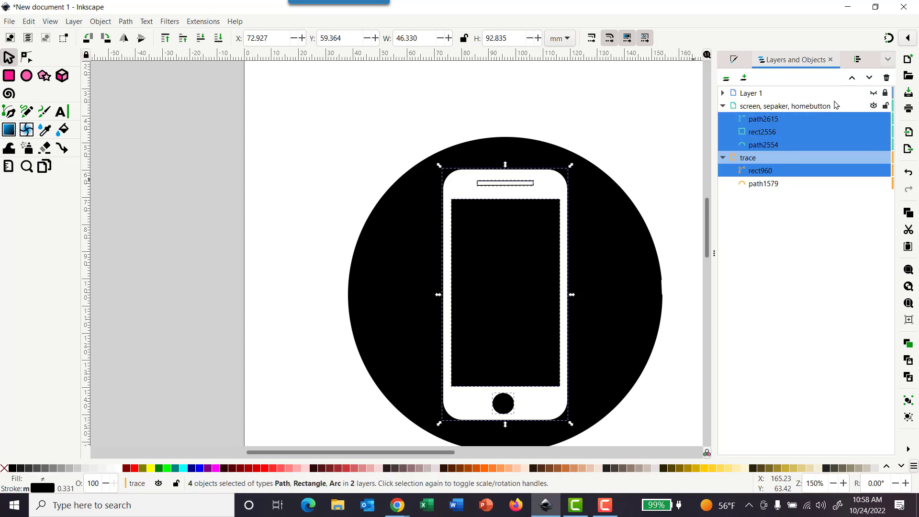
{"action": "left_click", "coordinate": [857, 60]}
{"action": "left_click", "coordinate": [766, 152]}
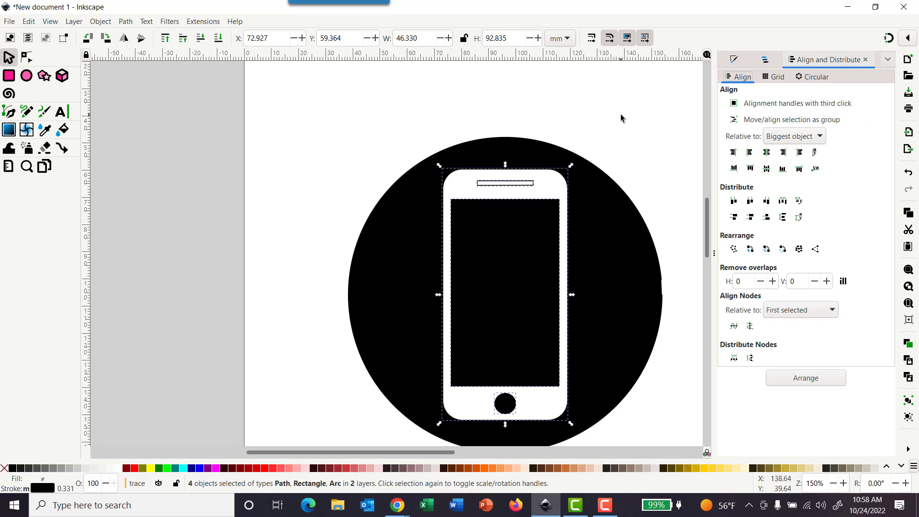
{"action": "left_click", "coordinate": [767, 60]}
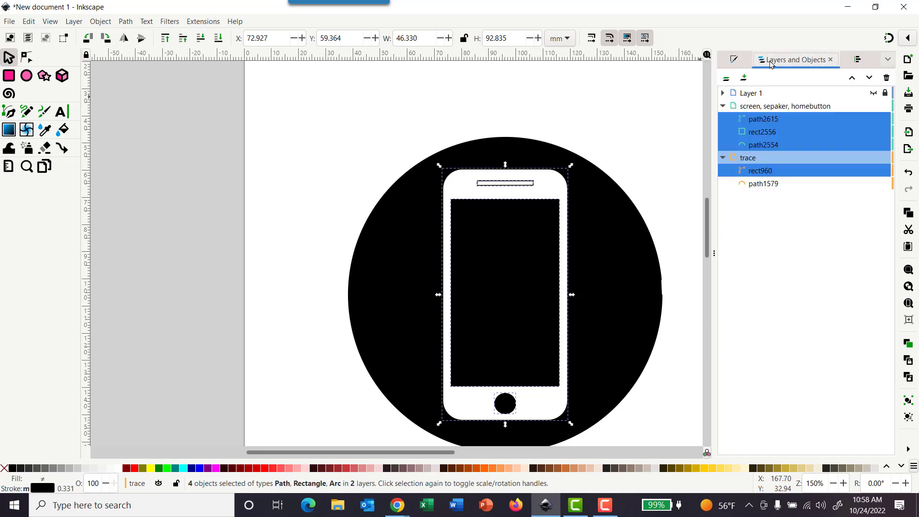
Show and hide Layer 1 repeatedly to compare the traced phone icon with the original image.
{"action": "left_click", "coordinate": [874, 93]}
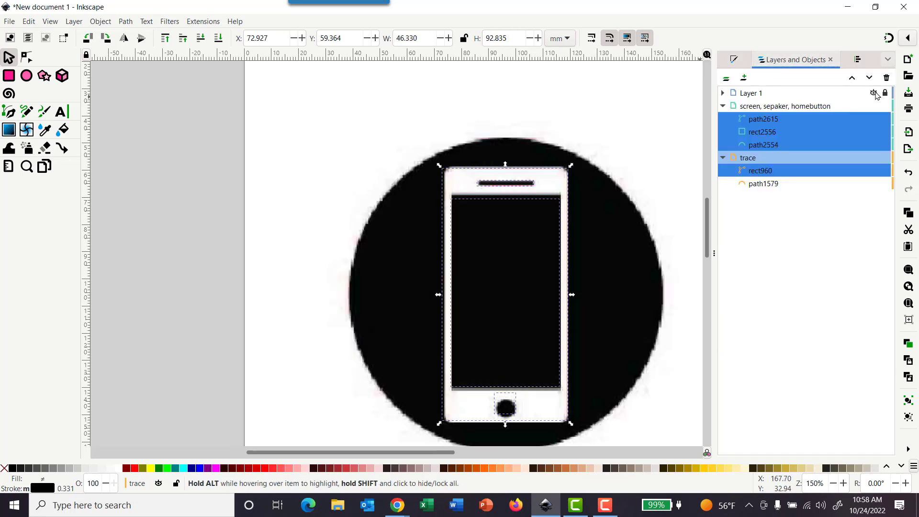
{"action": "left_click", "coordinate": [874, 93]}
{"action": "left_click", "coordinate": [874, 94]}
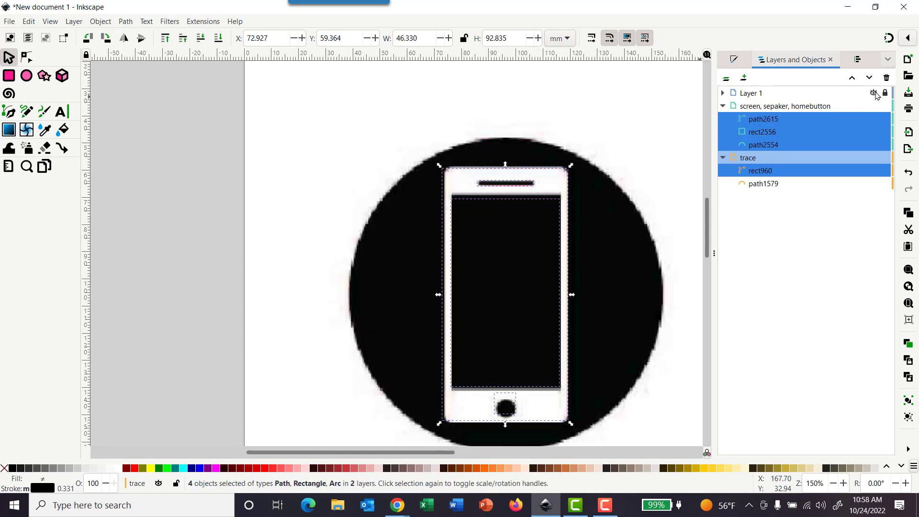
{"action": "left_click", "coordinate": [874, 93]}
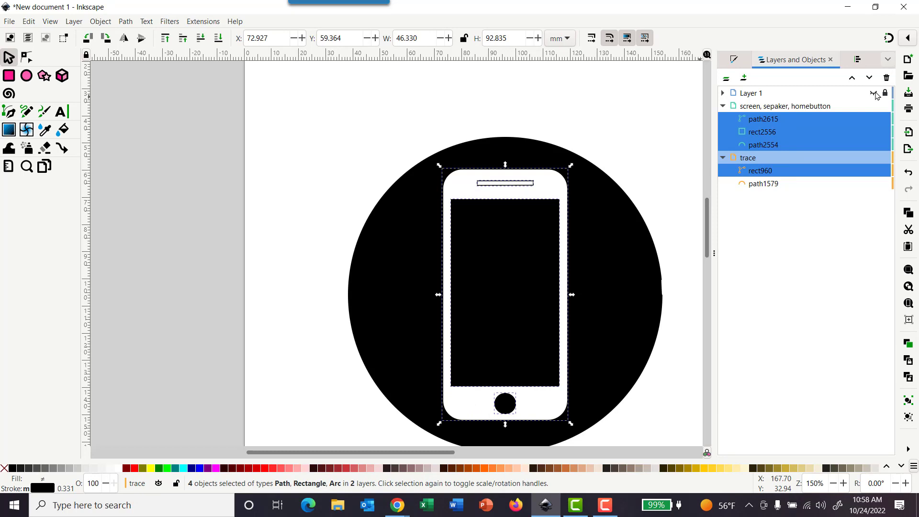
{"action": "left_click", "coordinate": [874, 93]}
{"action": "left_click", "coordinate": [874, 93]}
Delete Layer 1, which holds the original reference image.
{"action": "left_click", "coordinate": [765, 98]}
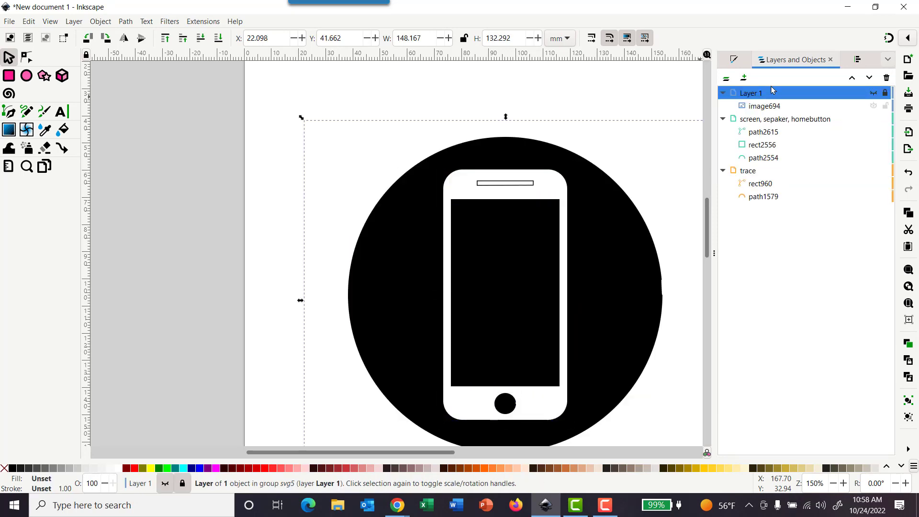
{"action": "right_click", "coordinate": [771, 98]}
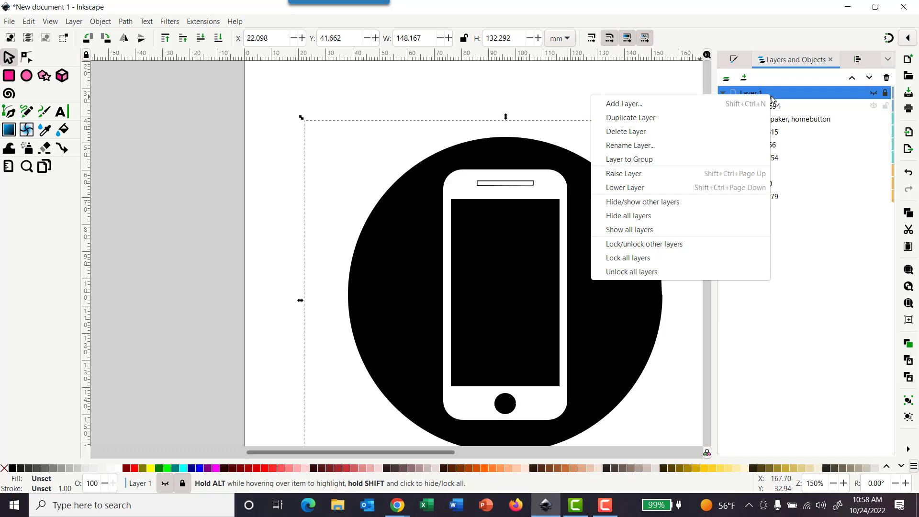
{"action": "left_click", "coordinate": [699, 131]}
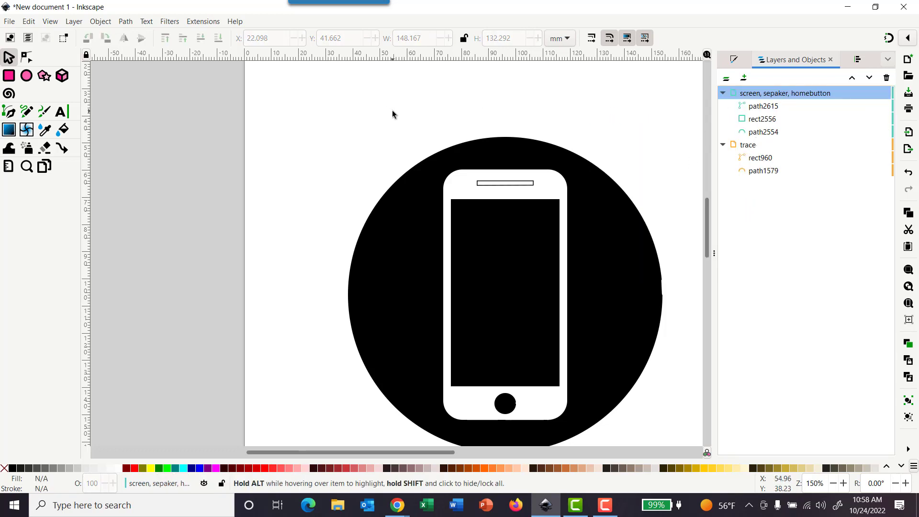
Save the document as an Inkscape SVG named phone in the Digital Arts graphic design folder.
{"action": "key", "text": "ctrl+a"}
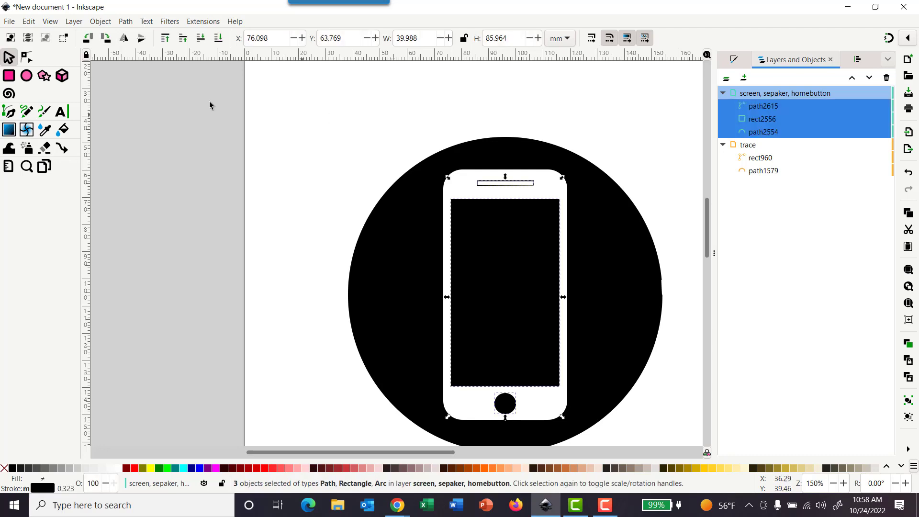
{"action": "left_click", "coordinate": [101, 21]}
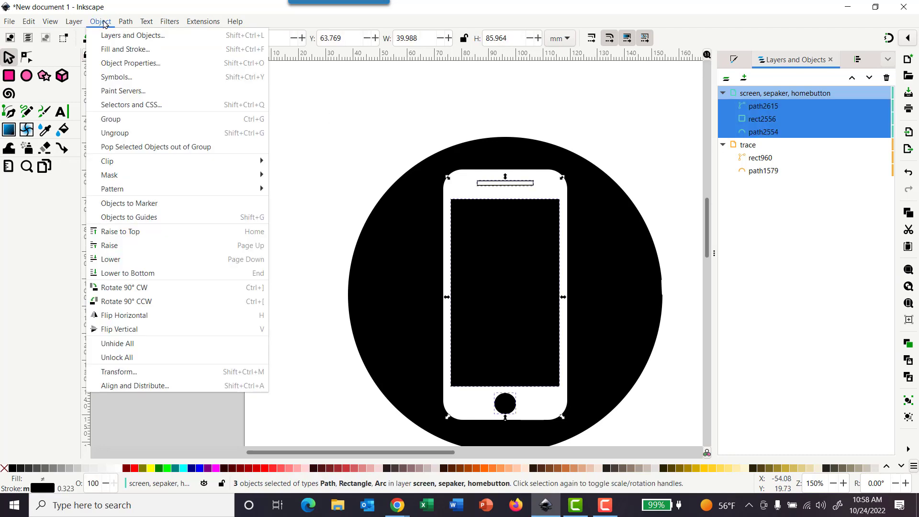
{"action": "left_click", "coordinate": [9, 22]}
{"action": "left_click", "coordinate": [75, 120]}
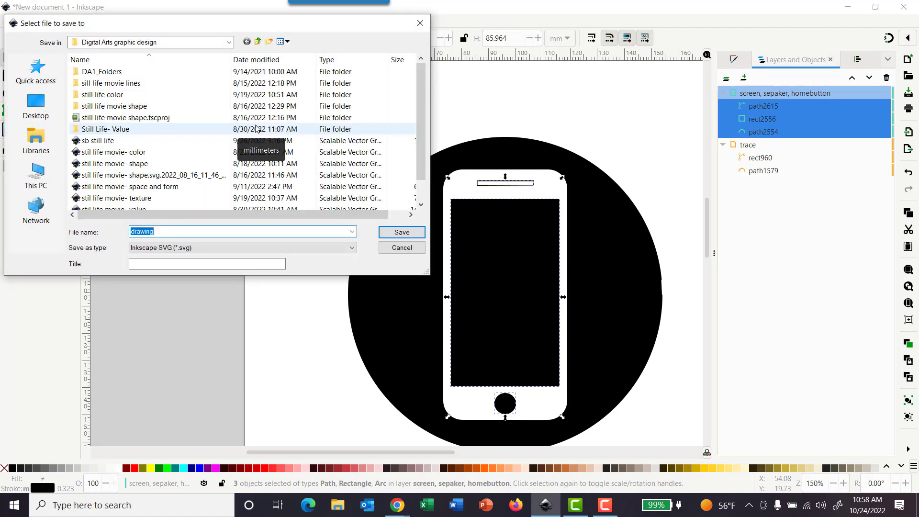
{"action": "type", "text": "phone"}
{"action": "key", "text": "Return"}
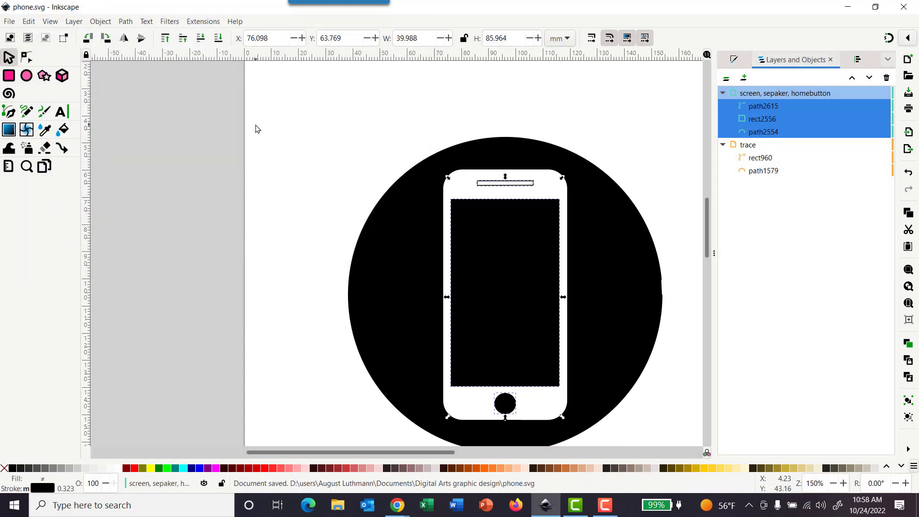
Group the selected speaker, screen and home button, and clear the selection.
{"action": "left_click", "coordinate": [101, 22]}
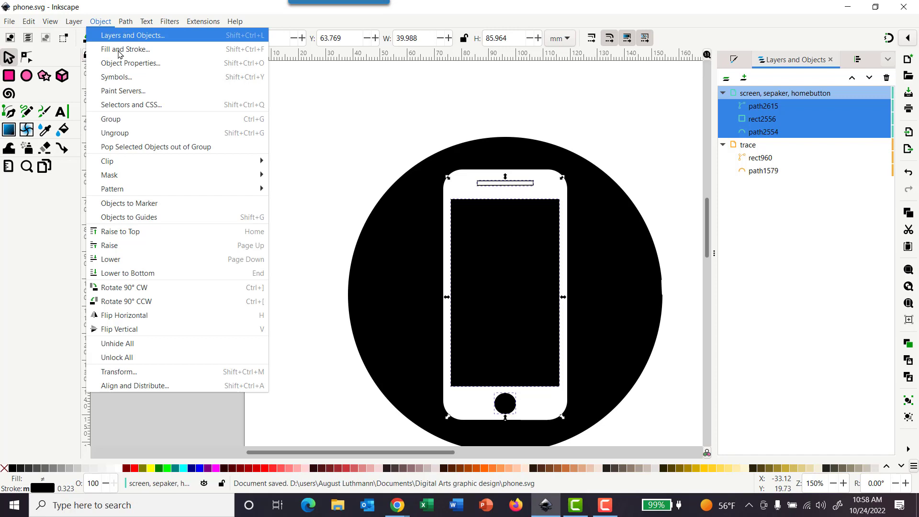
{"action": "left_click", "coordinate": [125, 119]}
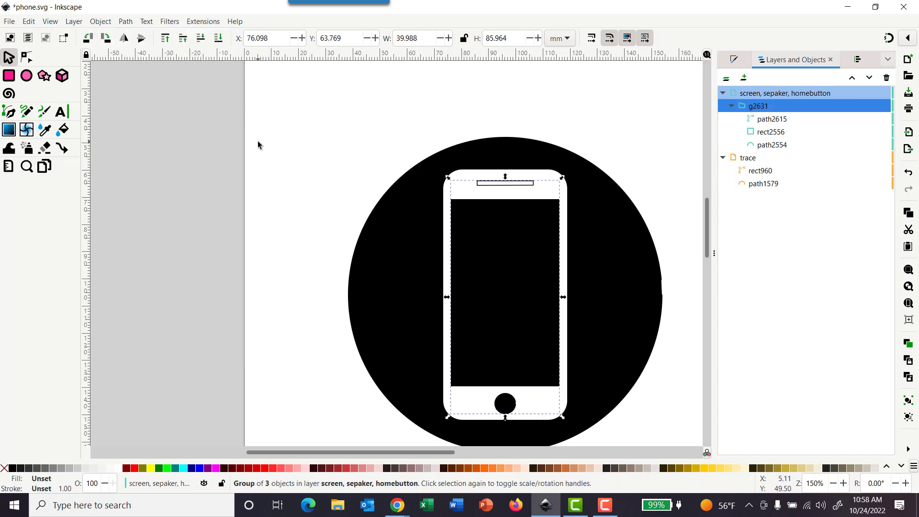
{"action": "left_click", "coordinate": [439, 128]}
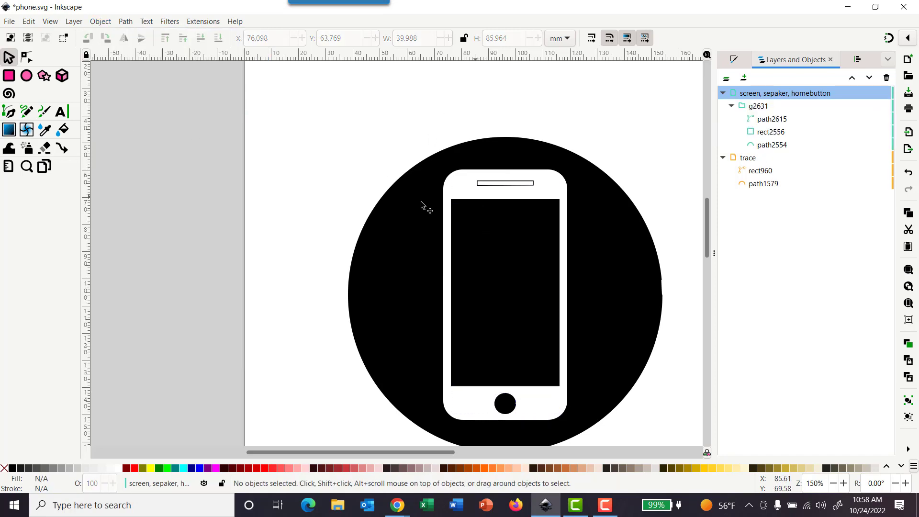
Try moving part of the icon sideways to test the grouping, and undo the move.
{"action": "left_click_drag", "start_coordinate": [447, 201], "coordinate": [333, 206]}
{"action": "key", "text": "ctrl+z"}
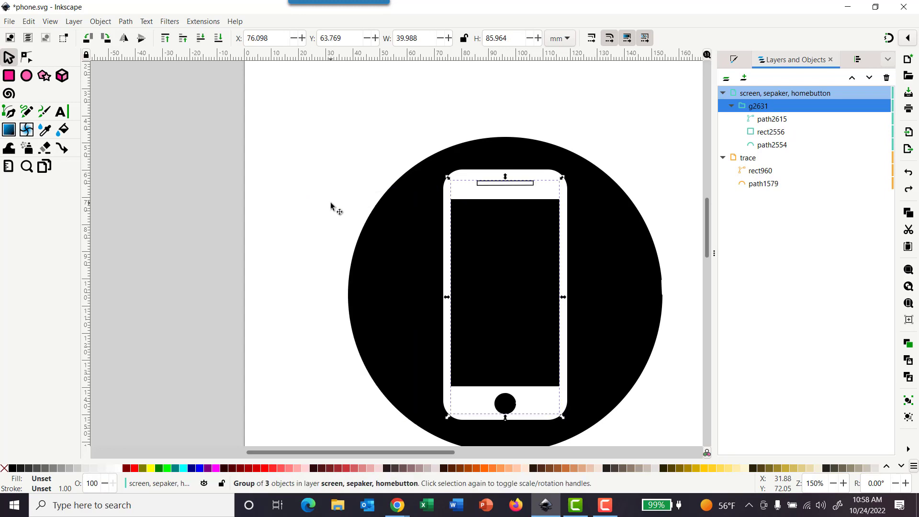
{"action": "left_click", "coordinate": [346, 156]}
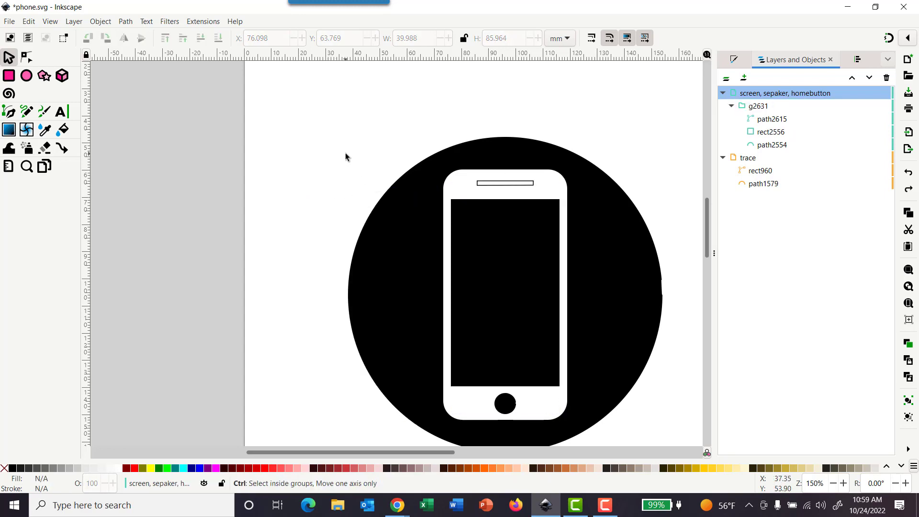
{"action": "key", "text": "ctrl+a"}
{"action": "key", "text": "ctrl"}
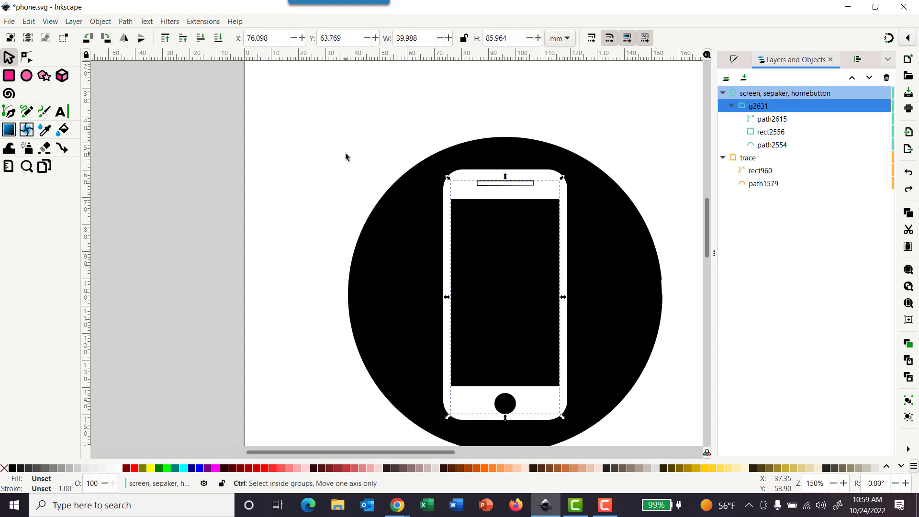
Group the speaker, screen, home button, phone body and background circle together as one object.
{"action": "left_click", "coordinate": [766, 120]}
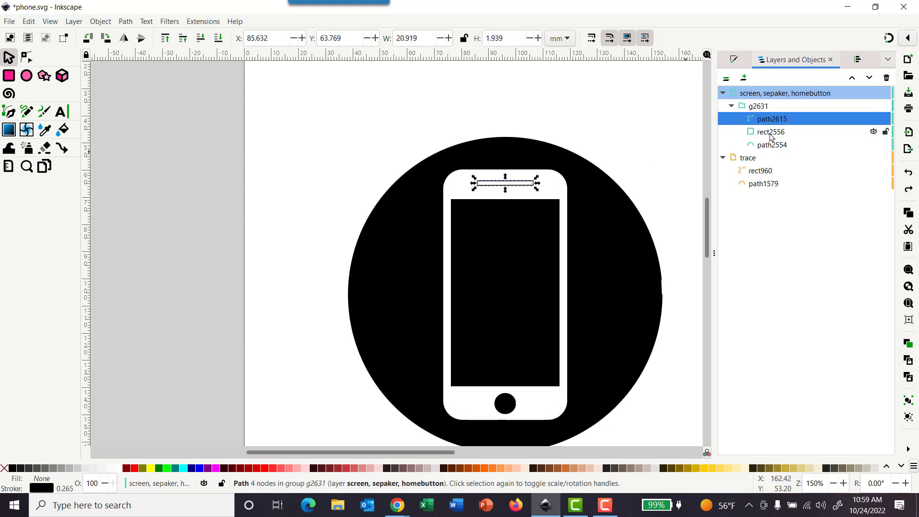
{"action": "left_click", "coordinate": [772, 145], "text": "shift"}
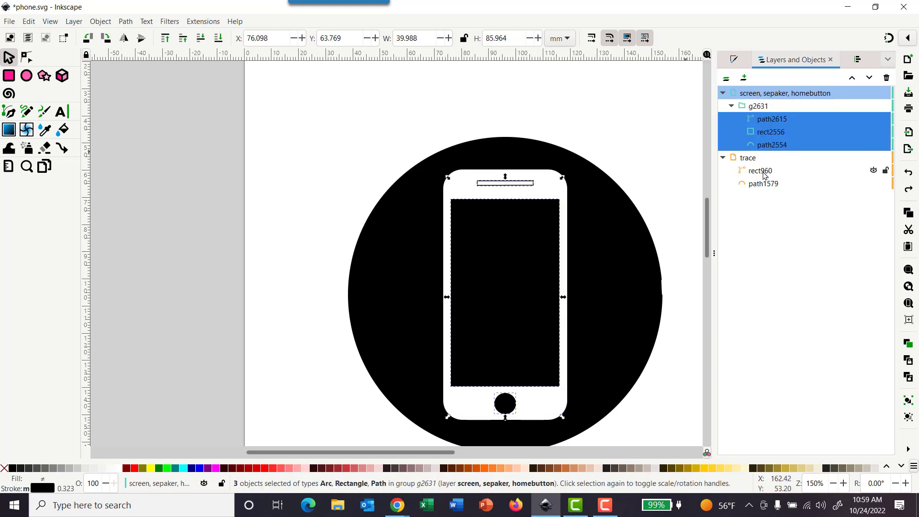
{"action": "left_click", "coordinate": [765, 176], "text": "shift"}
{"action": "left_click", "coordinate": [761, 184], "text": "shift"}
{"action": "left_click", "coordinate": [100, 23]}
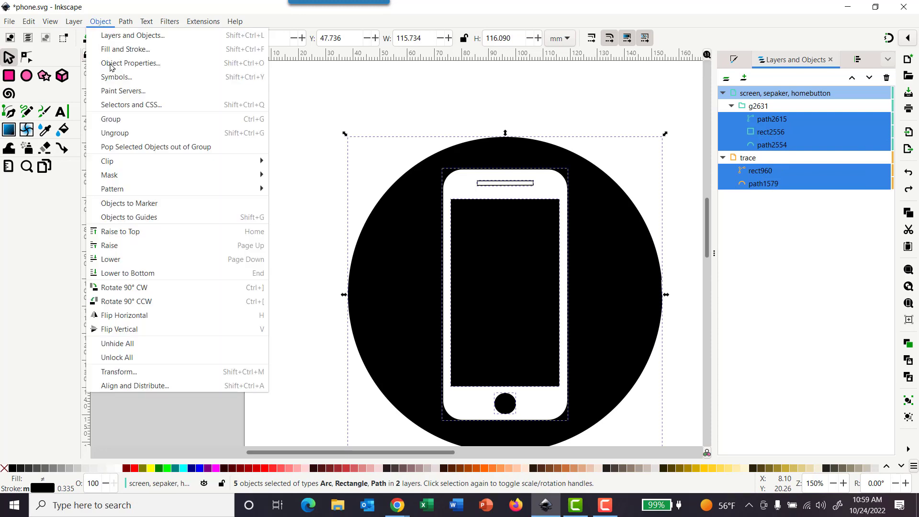
{"action": "left_click", "coordinate": [115, 121]}
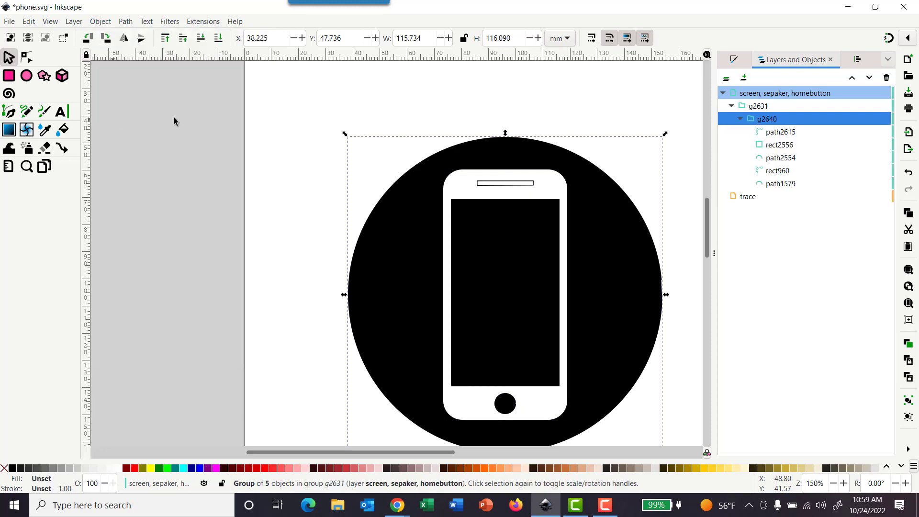
Move the whole grouped icon left and slightly up to about X 7.2 mm, Y 43.3 mm.
{"action": "left_click", "coordinate": [437, 143]}
{"action": "left_click_drag", "start_coordinate": [430, 203], "coordinate": [348, 194]}
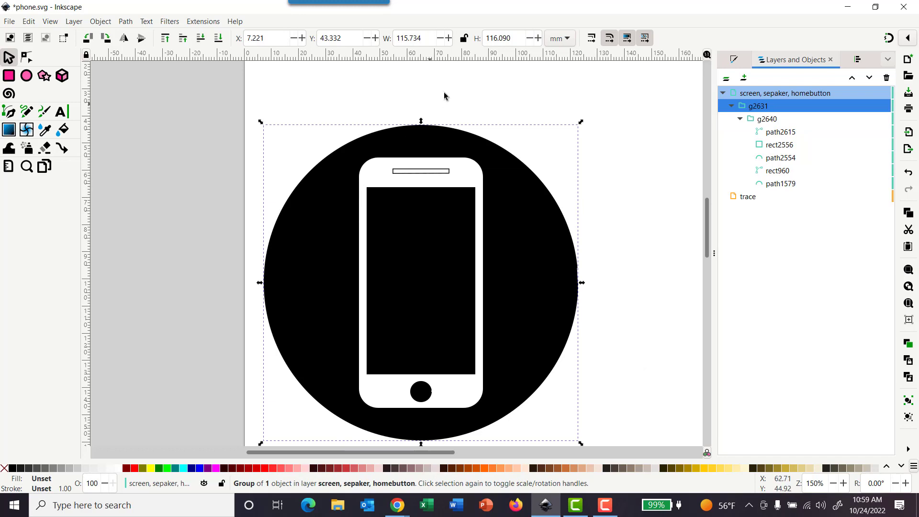
{"action": "left_click", "coordinate": [476, 117]}
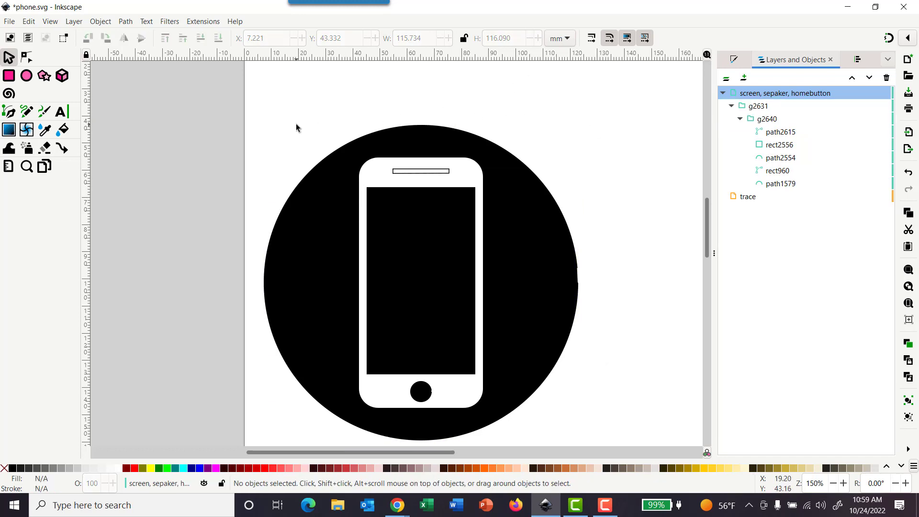
Select the whole icon and set up a single-image export limited to the selected objects.
{"action": "key", "text": "ctrl+a"}
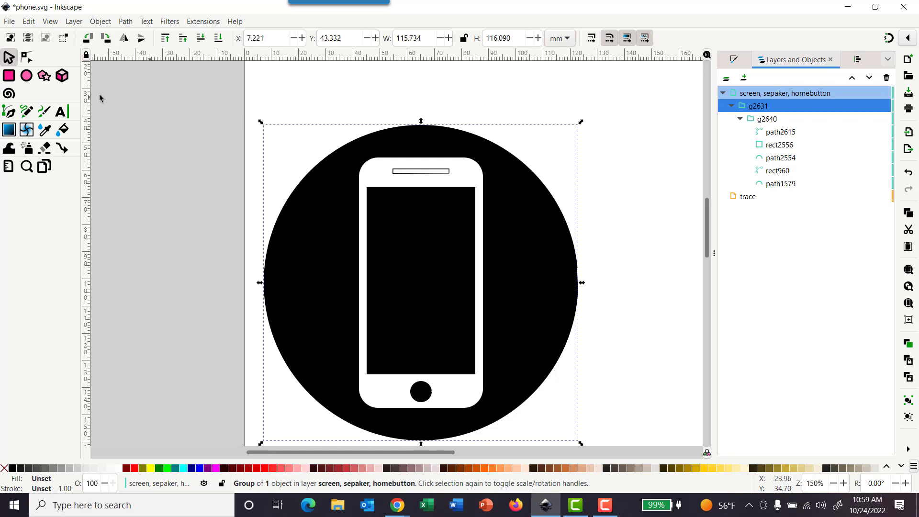
{"action": "left_click", "coordinate": [9, 22]}
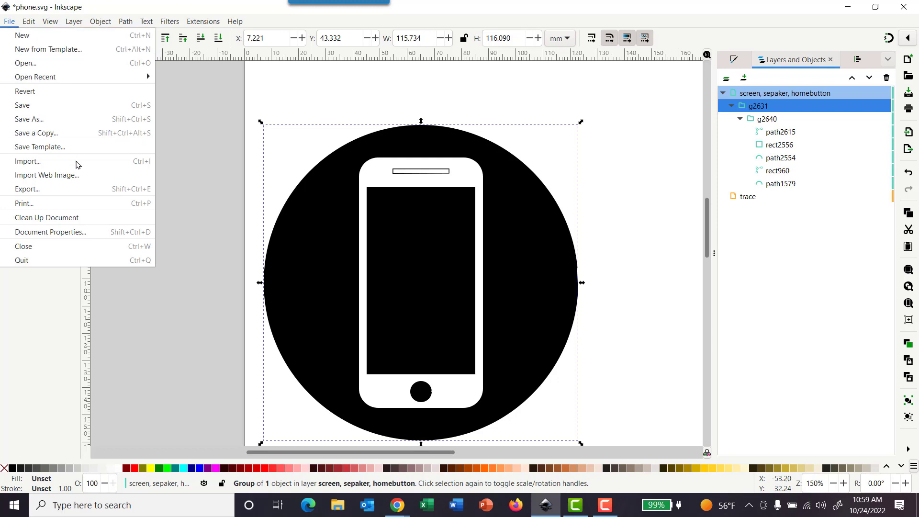
{"action": "left_click", "coordinate": [70, 189]}
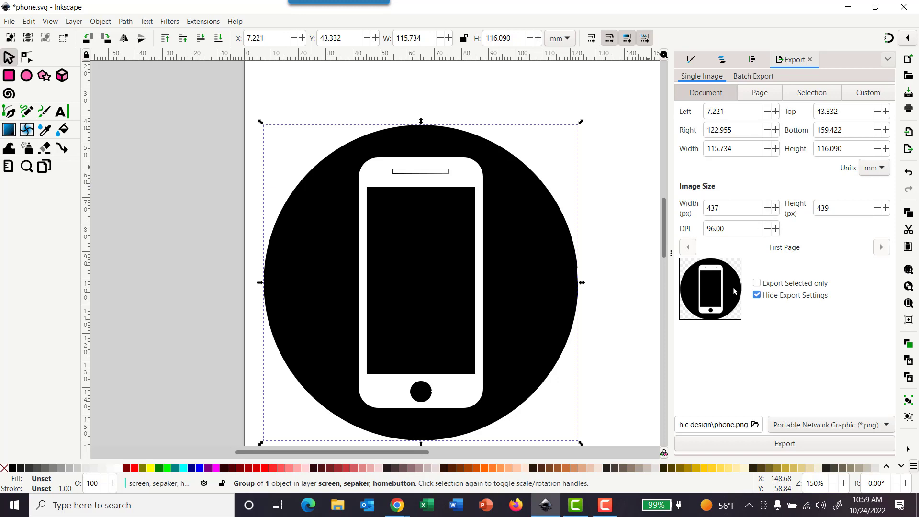
{"action": "left_click", "coordinate": [757, 283]}
{"action": "left_click", "coordinate": [757, 283]}
{"action": "left_click", "coordinate": [757, 284]}
Export the icon to the Desktop as a Portable Network Graphic named phone.
{"action": "left_click", "coordinate": [755, 425]}
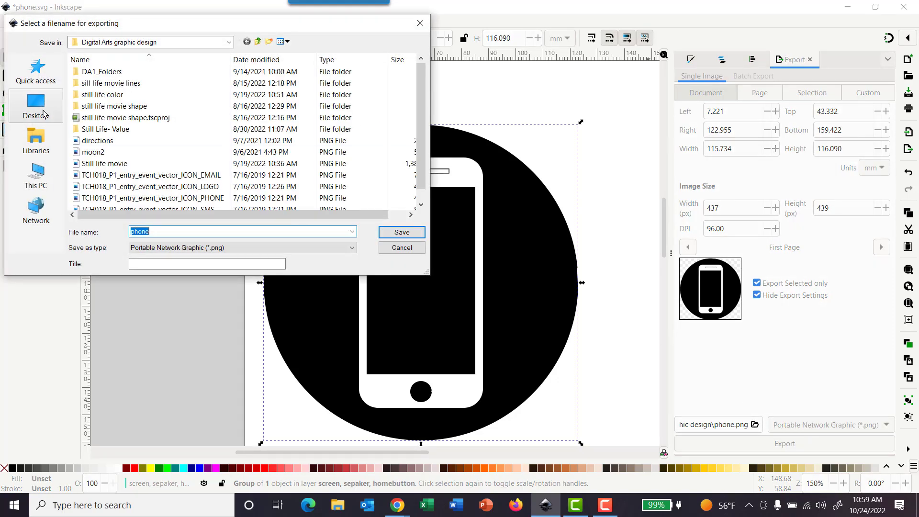
{"action": "left_click", "coordinate": [36, 104]}
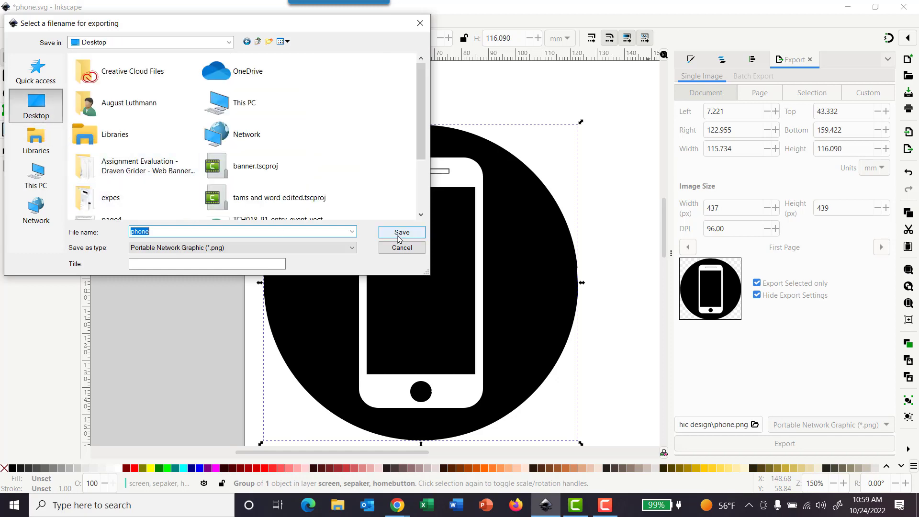
{"action": "left_click", "coordinate": [401, 232]}
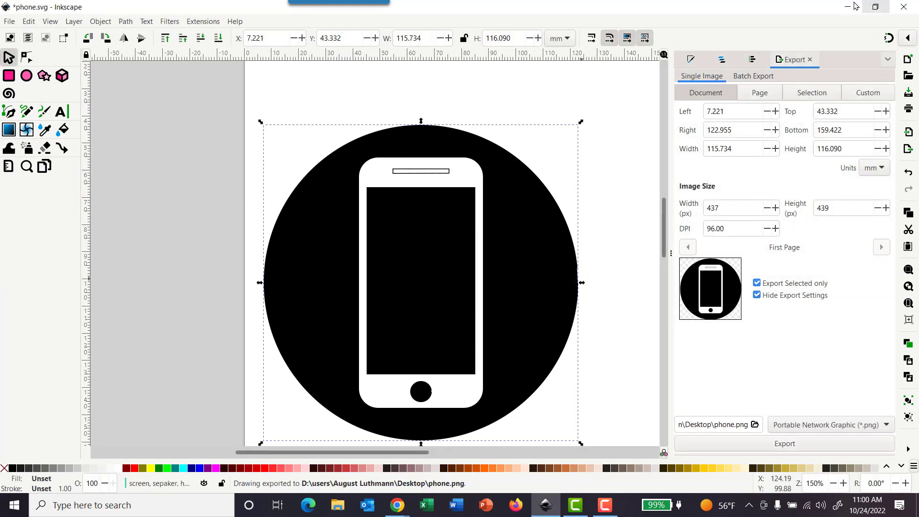
Open the exported phone.png from the desktop to check it, and return to Inkscape and select the grouped icon.
{"action": "left_click", "coordinate": [848, 5]}
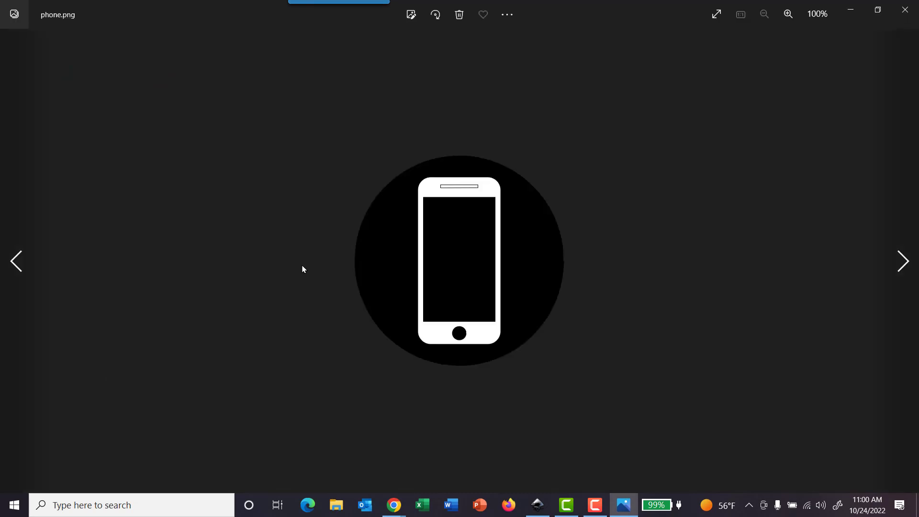
{"action": "left_click", "coordinate": [905, 13]}
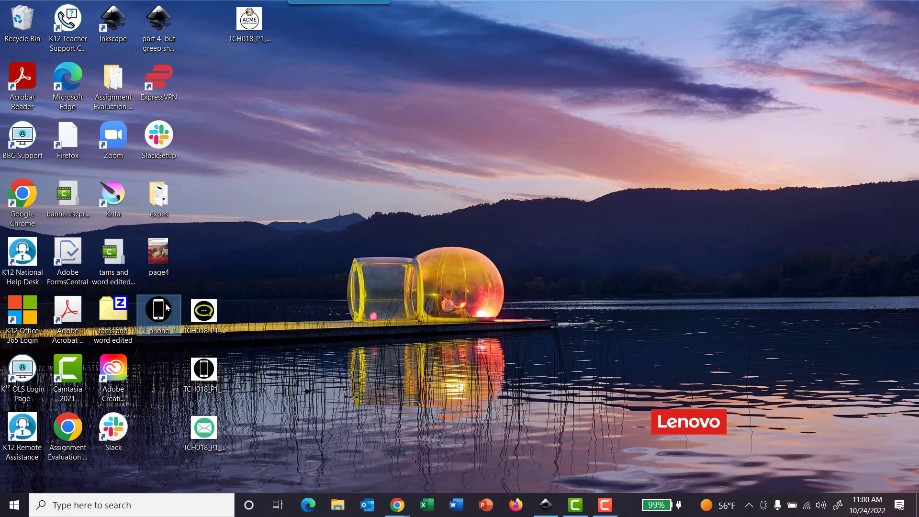
{"action": "left_click", "coordinate": [545, 505]}
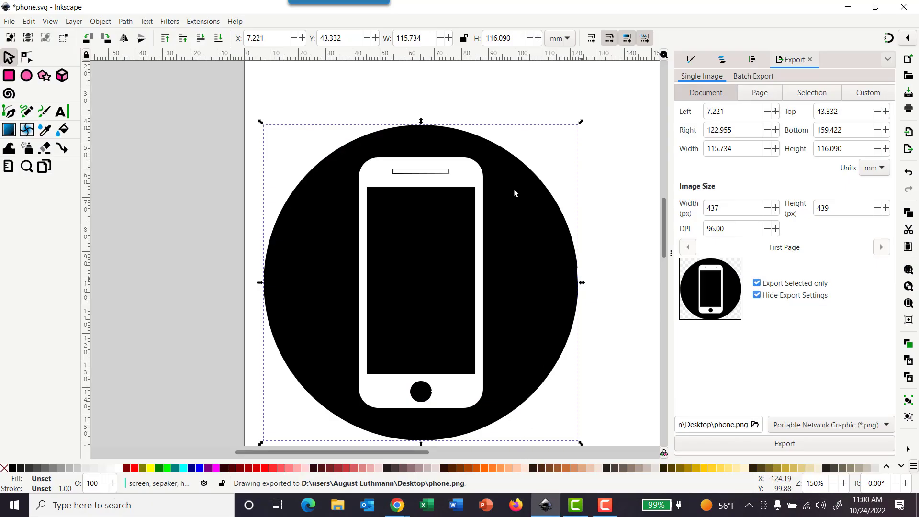
{"action": "left_click", "coordinate": [496, 92]}
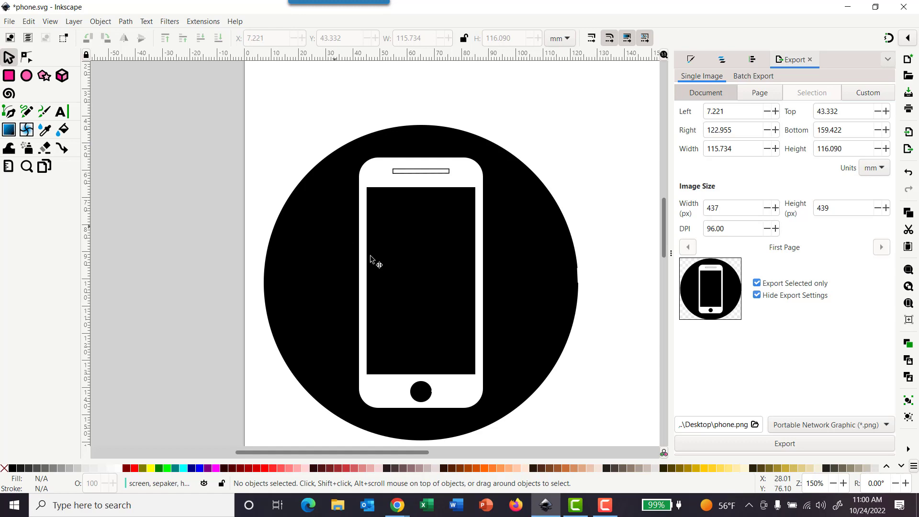
{"action": "left_click", "coordinate": [373, 176]}
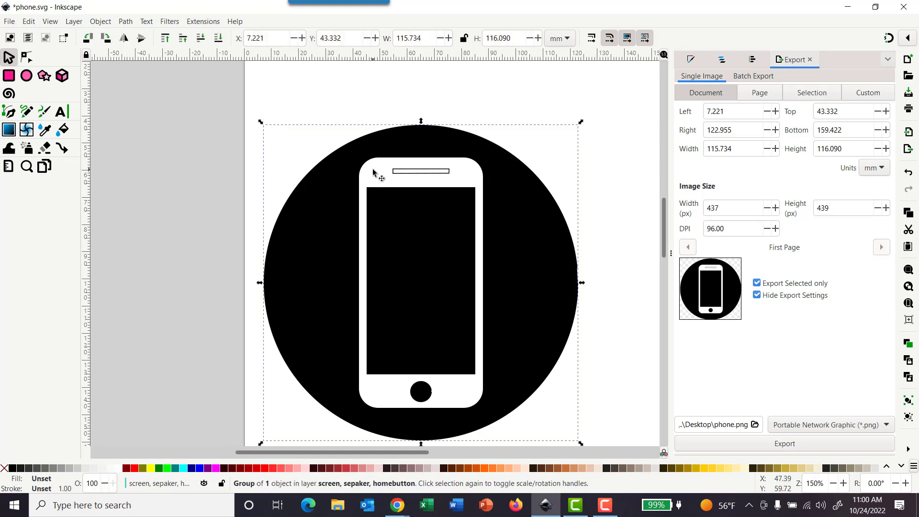